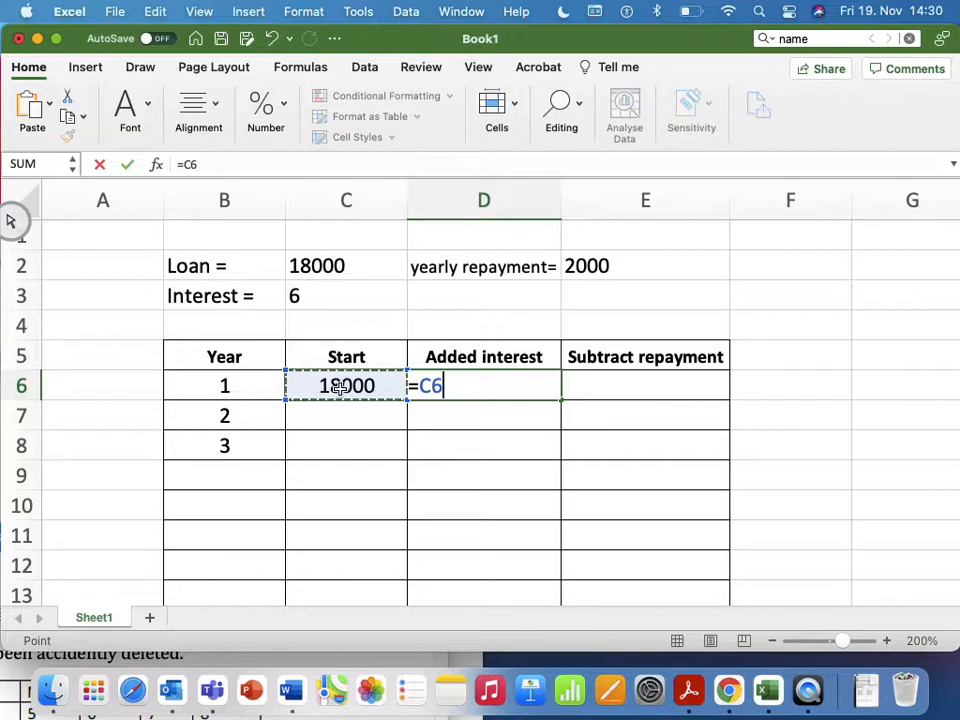
Complete the year 1 row with the formulas =C6*1.06 for added interest and =D6-2000 for subtract repayment
type("*1.06")
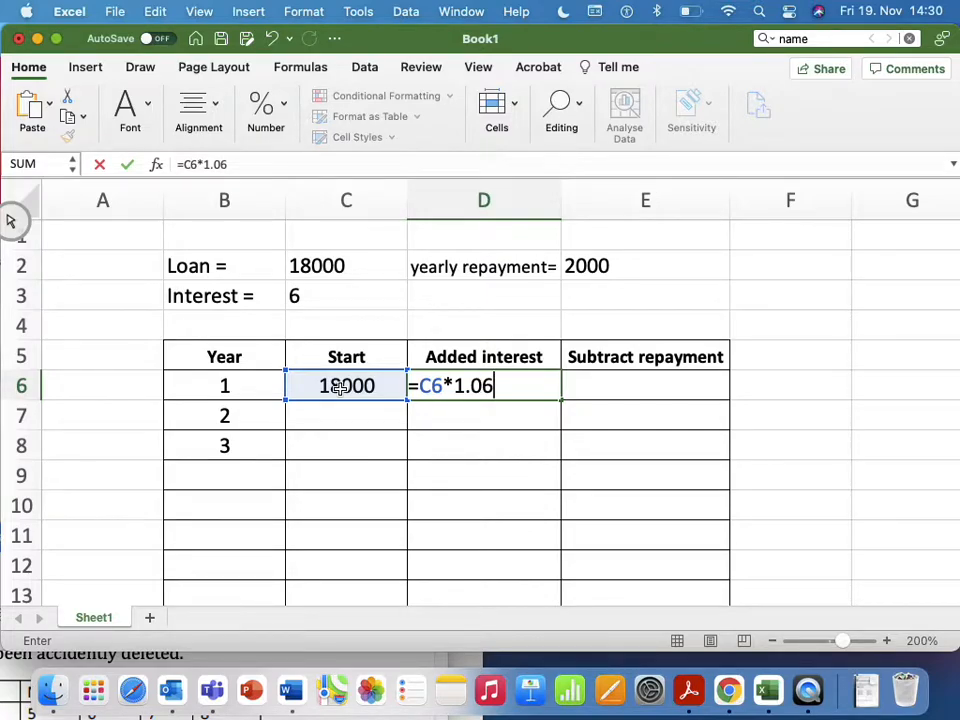
key("Return")
left_click(617, 394)
type("=")
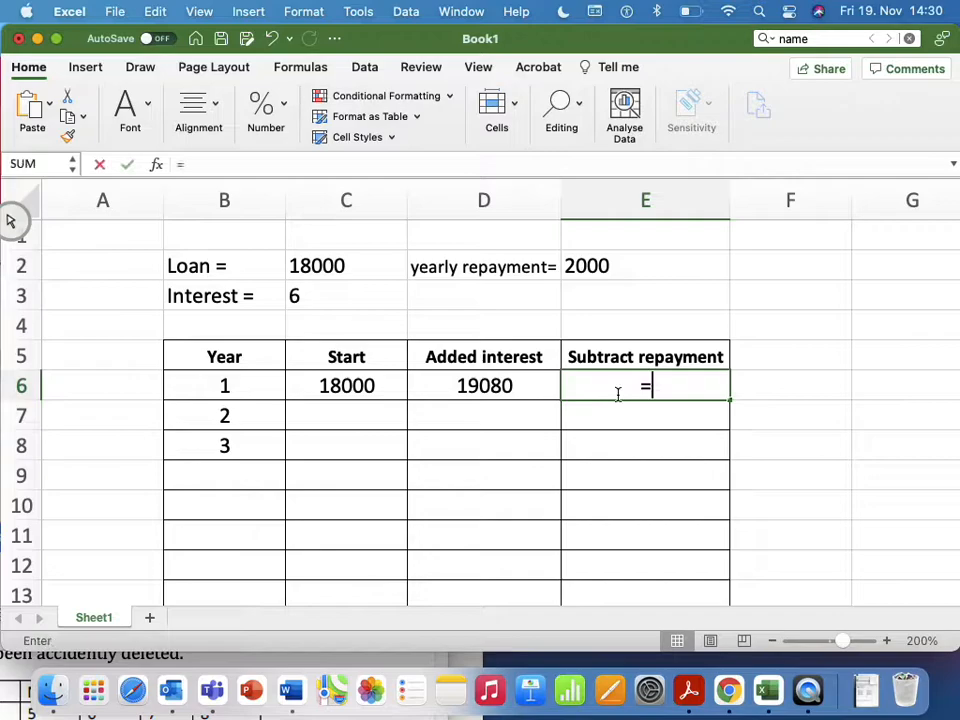
left_click(491, 389)
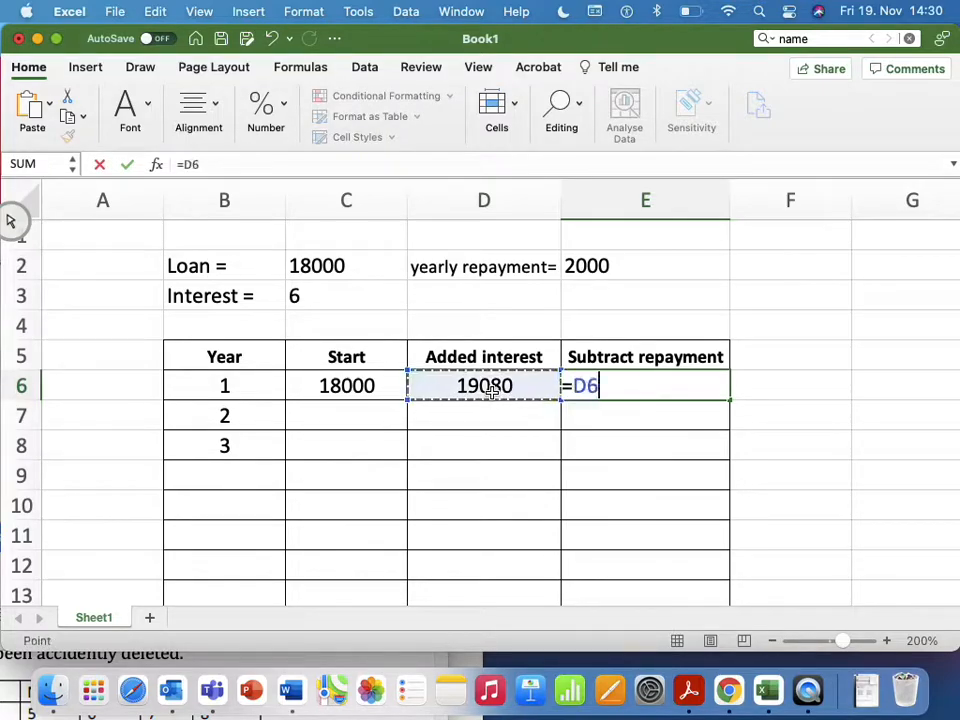
type("-2000")
key("Return")
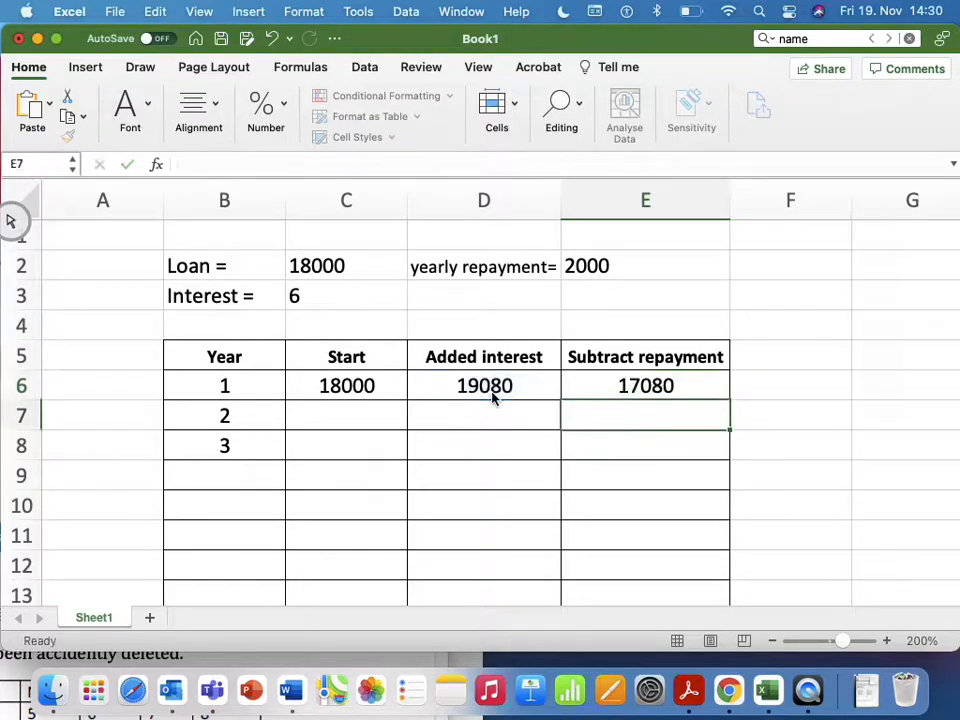
Link the year 2 start amount in C7 to the year 1 closing balance with =E6
left_click(356, 418)
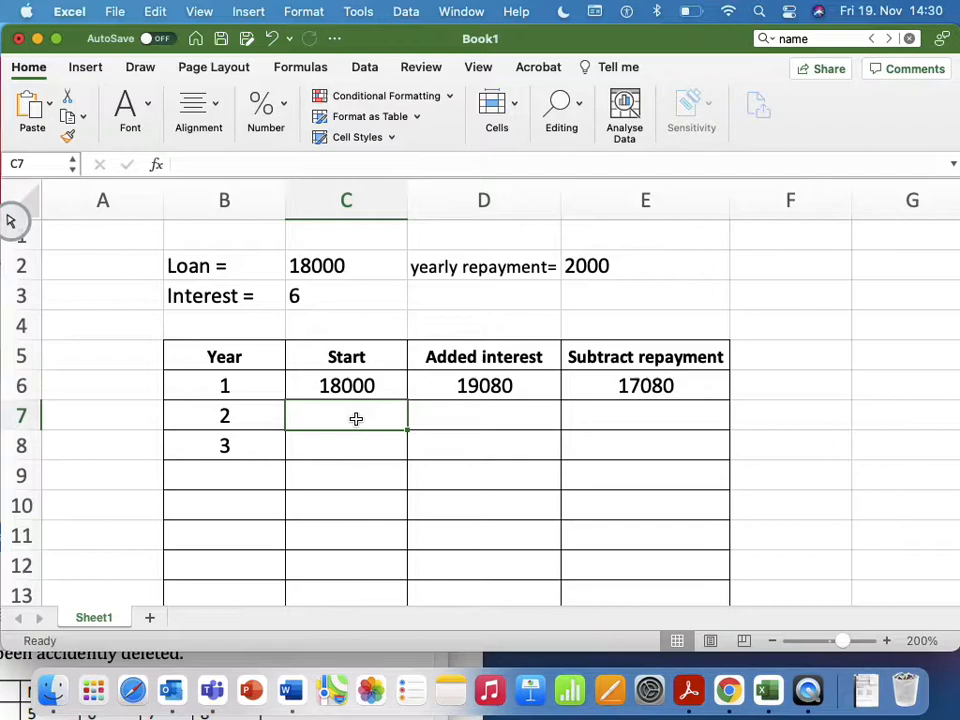
type("=")
left_click(646, 387)
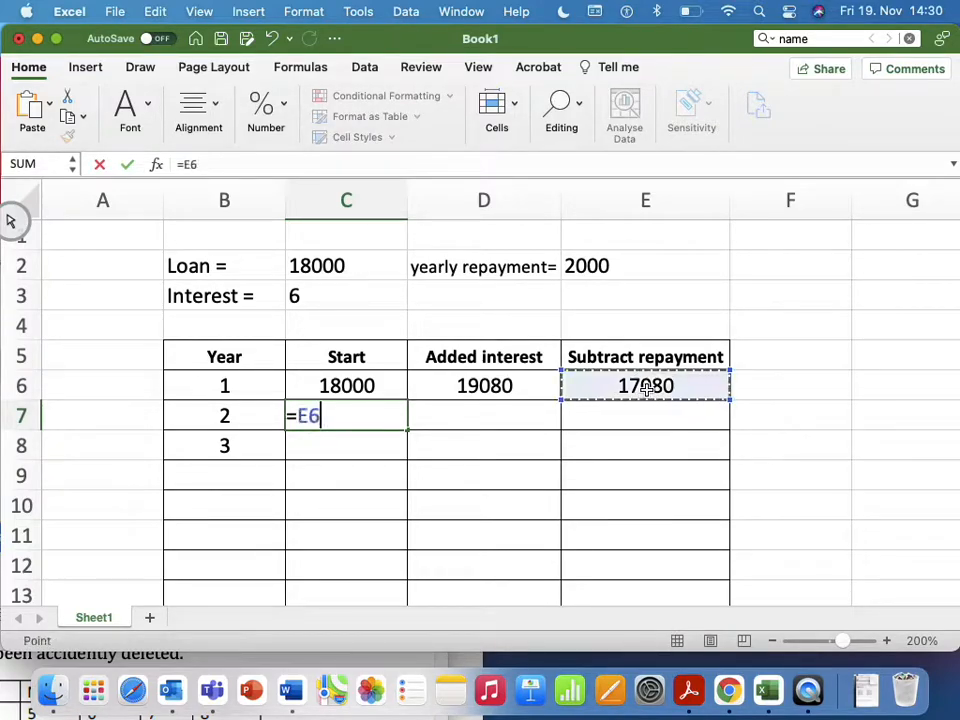
key("Return")
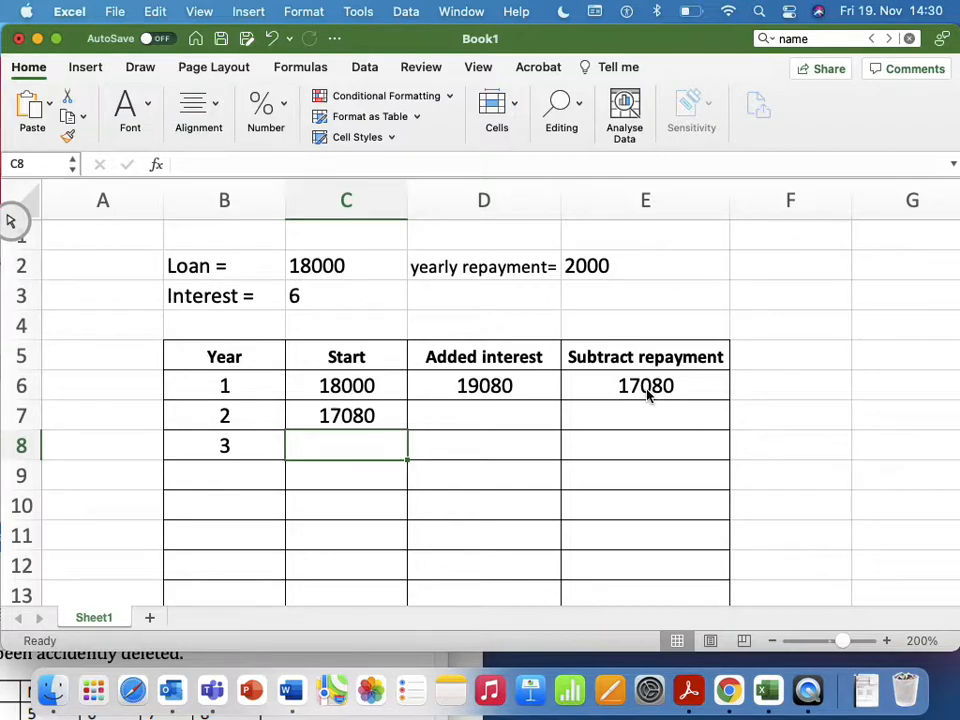
Enter =B8+1 in B9 and fill it down the Year column to B19
left_click(242, 446)
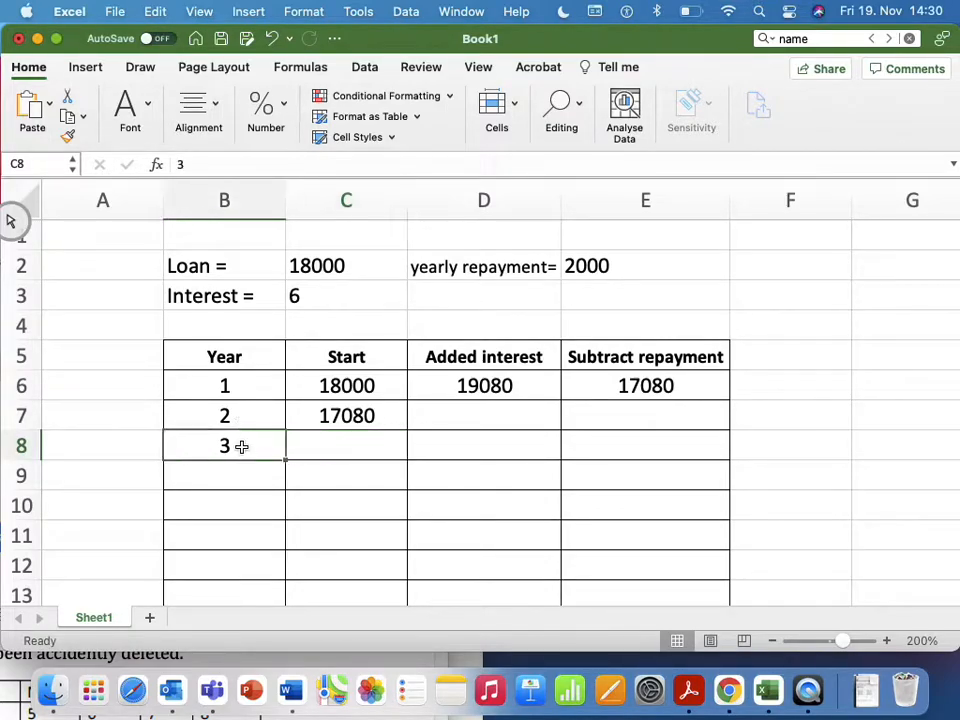
left_click(241, 478)
type("=")
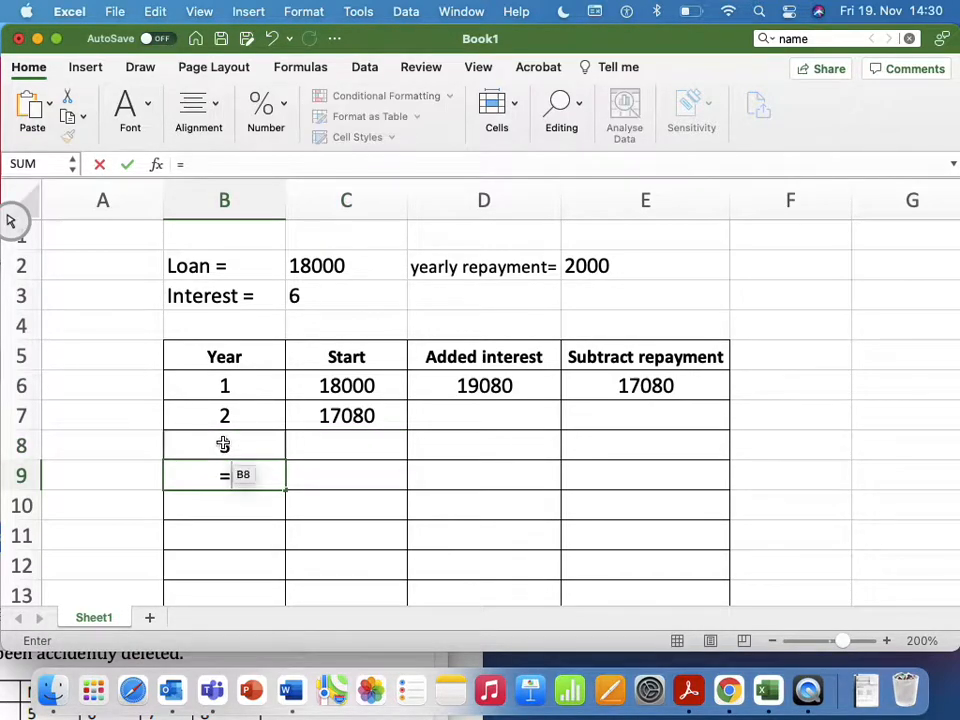
left_click(223, 445)
type("+1")
key("Return")
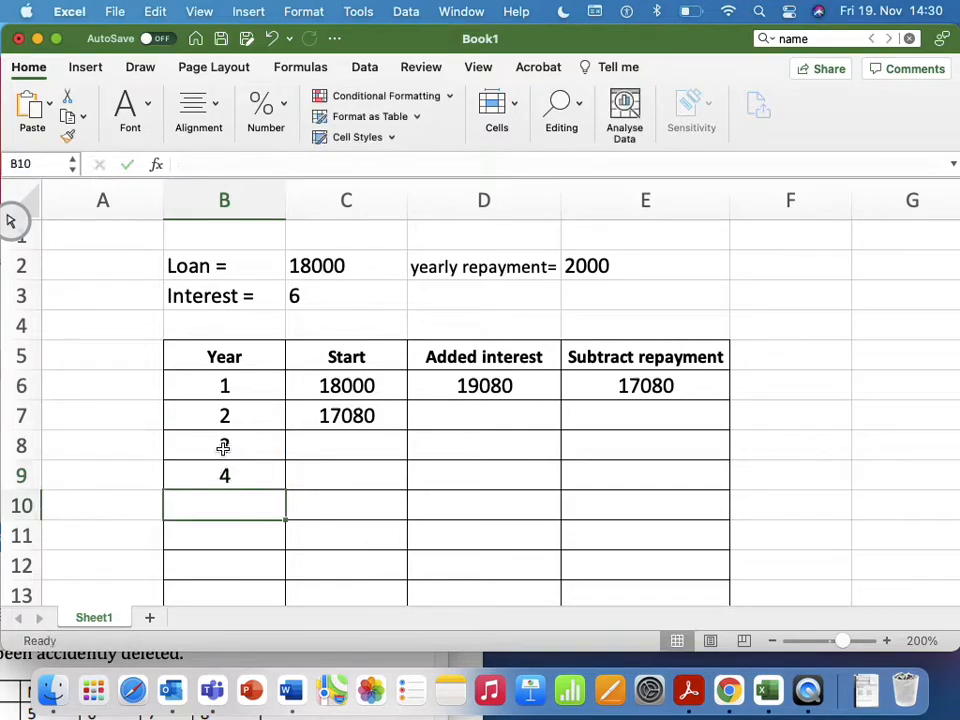
left_click(250, 479)
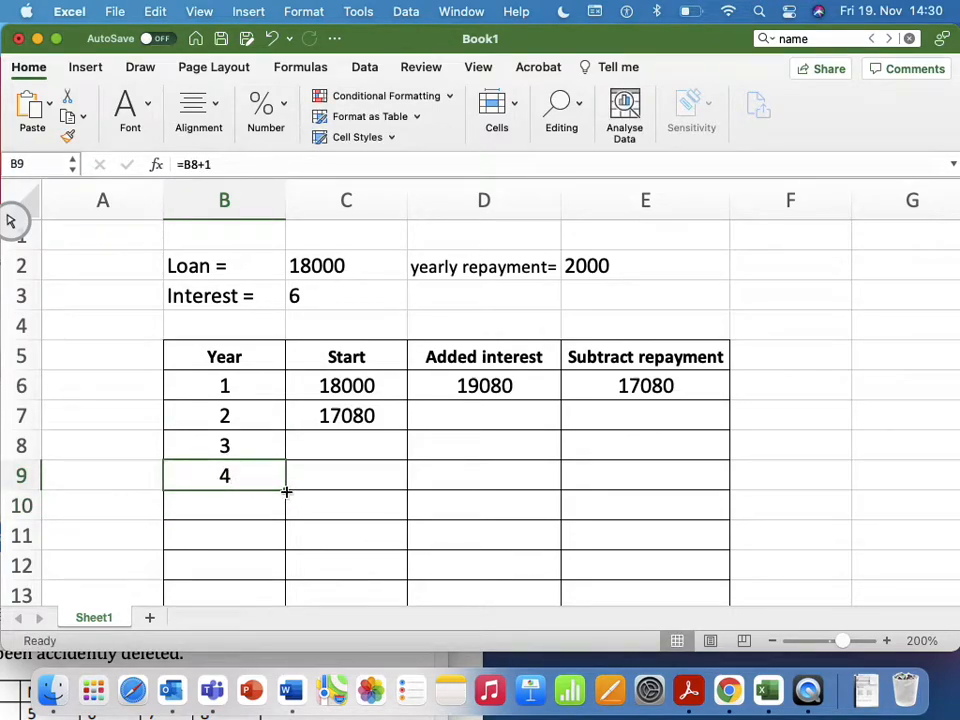
left_click_drag(285, 493, 269, 454)
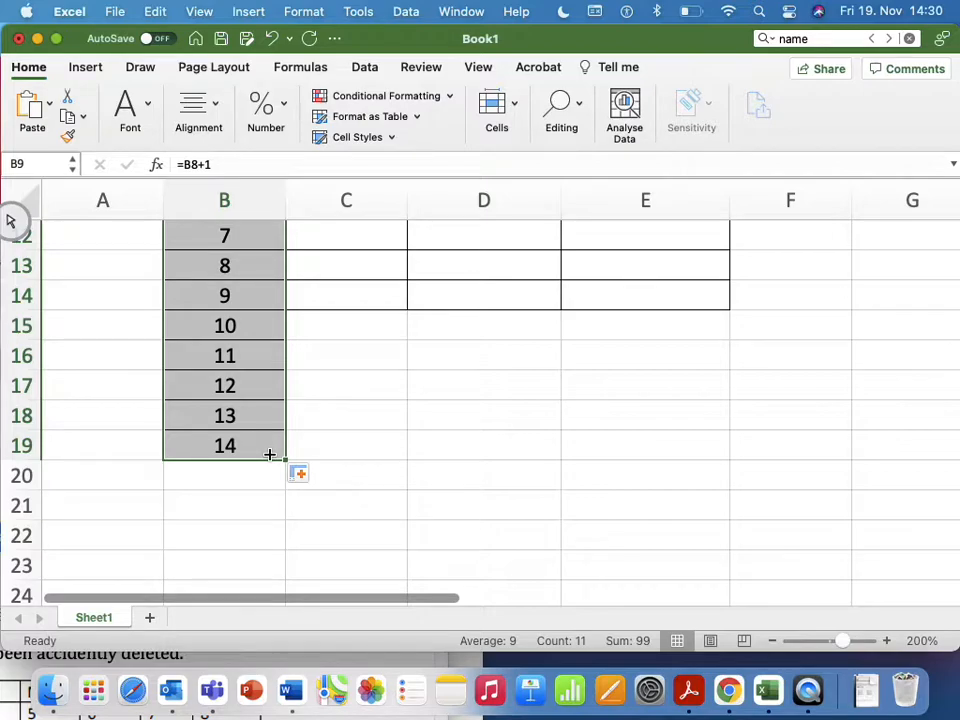
Fill the added interest and subtract repayment formulas in D6:E6 down to row 19
scroll(364, 422, "up", 5)
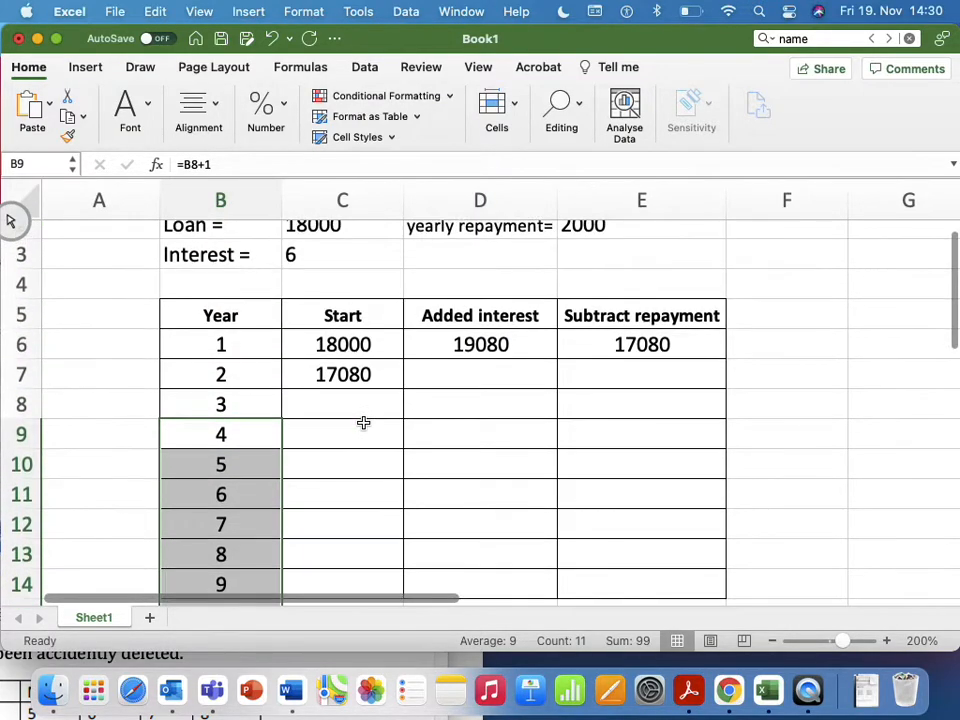
left_click(493, 344)
left_click_drag(493, 344, 641, 344)
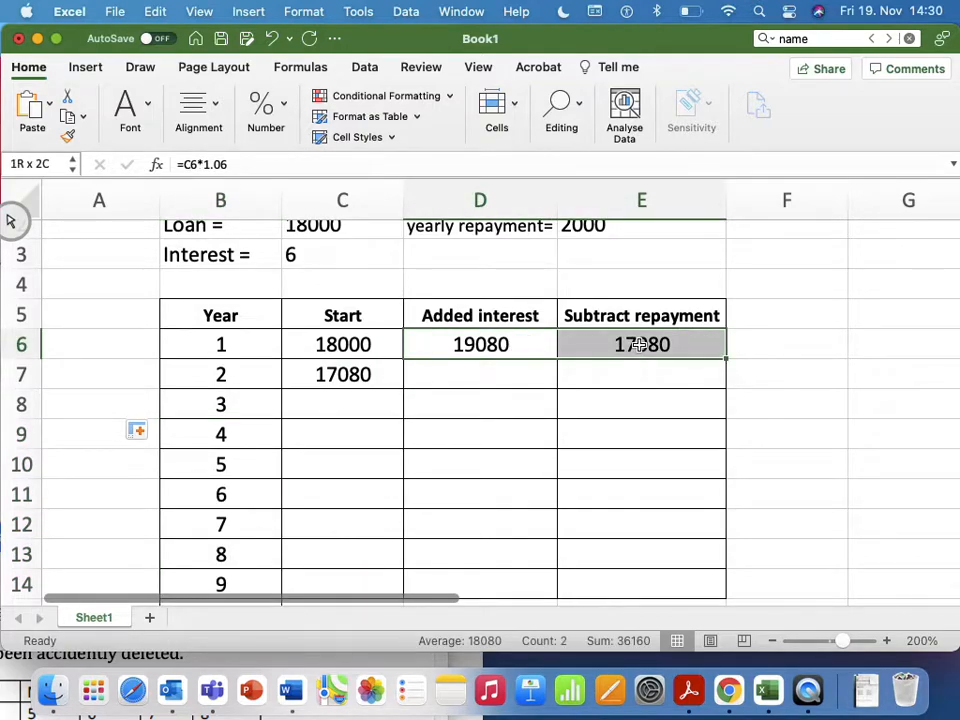
left_click(538, 373)
left_click_drag(525, 343, 618, 344)
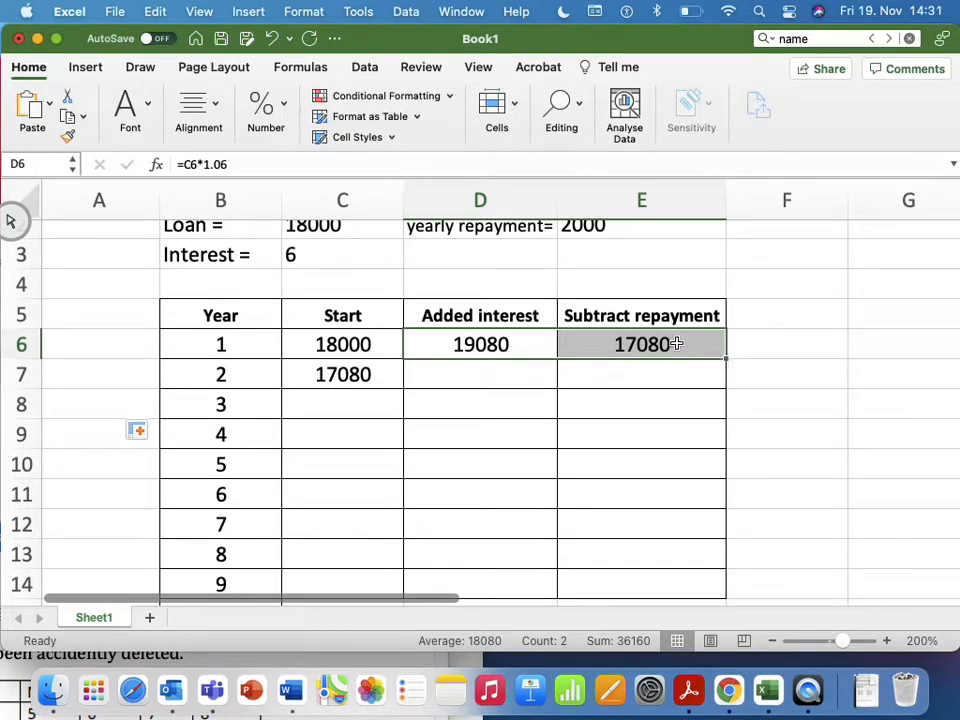
left_click(815, 344)
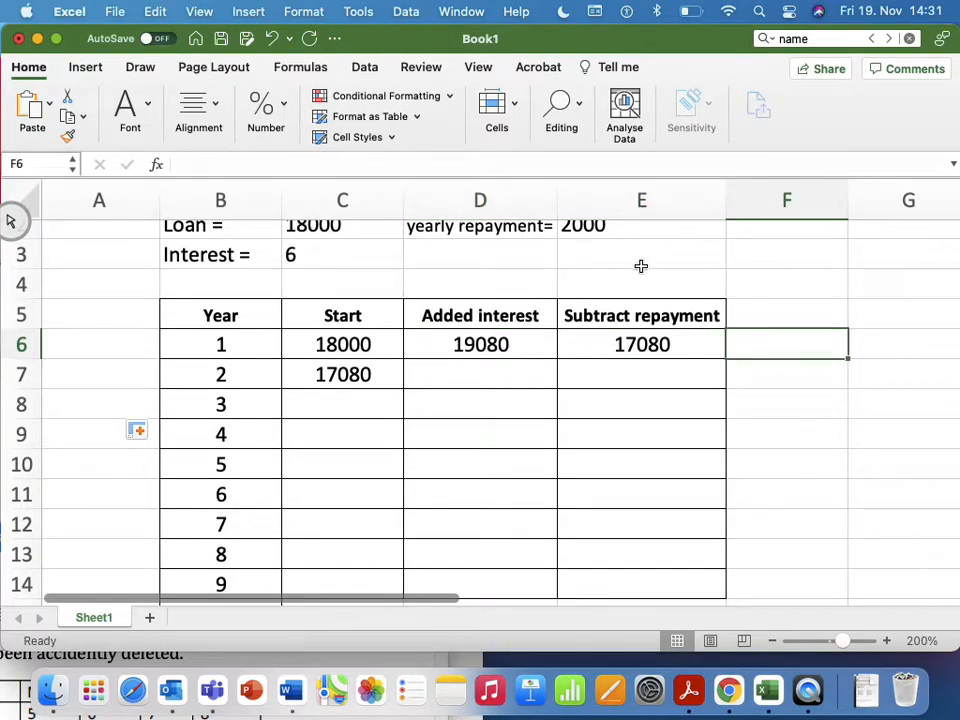
left_click_drag(544, 343, 714, 542)
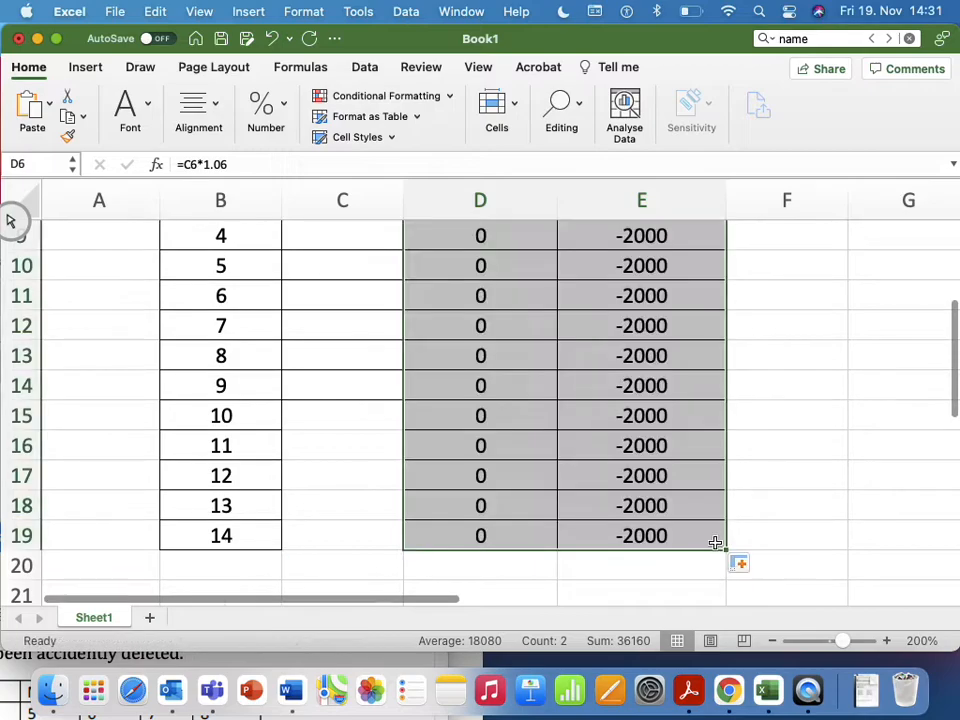
scroll(581, 464, "up", 3)
scroll(581, 464, "up", 1)
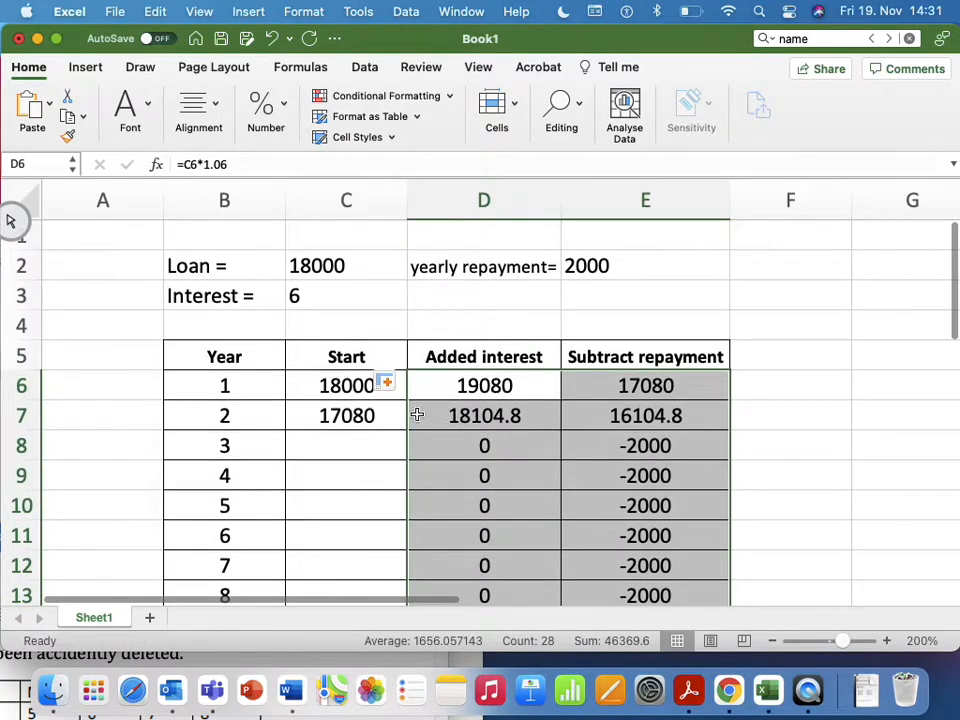
Fill the start amount formula in C7 down the Start column to row 19
left_click(368, 416)
left_click_drag(405, 430, 401, 557)
left_click(838, 470)
Examine which cells the copied formulas in C7, D7, E7 and D8 refer to, leaving them unchanged
scroll(838, 470, "up", 2)
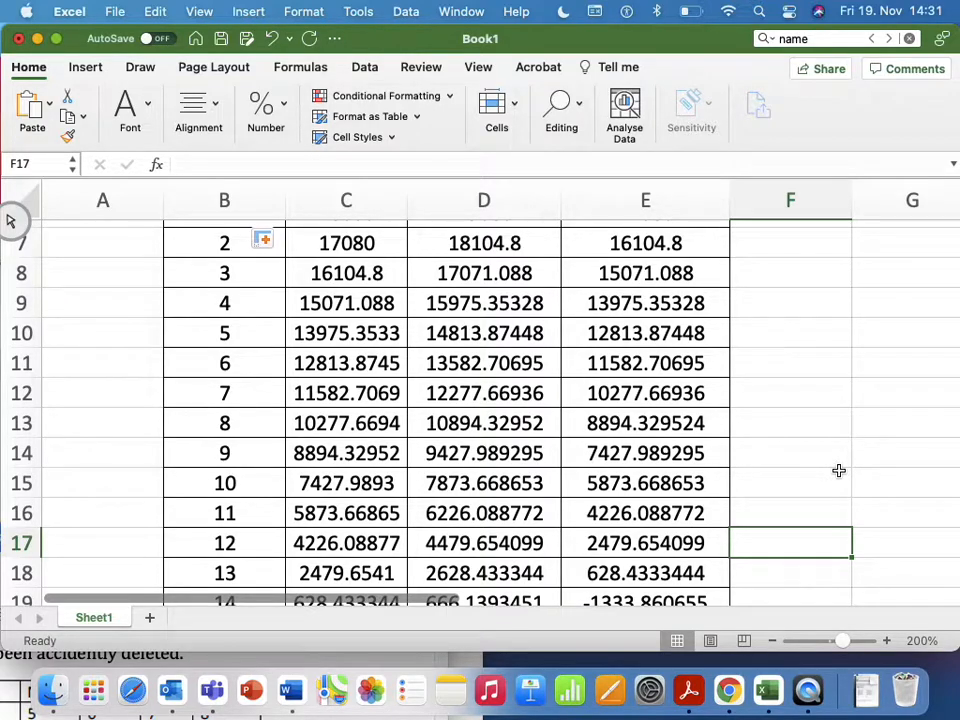
scroll(838, 470, "up", 4)
left_click(362, 360)
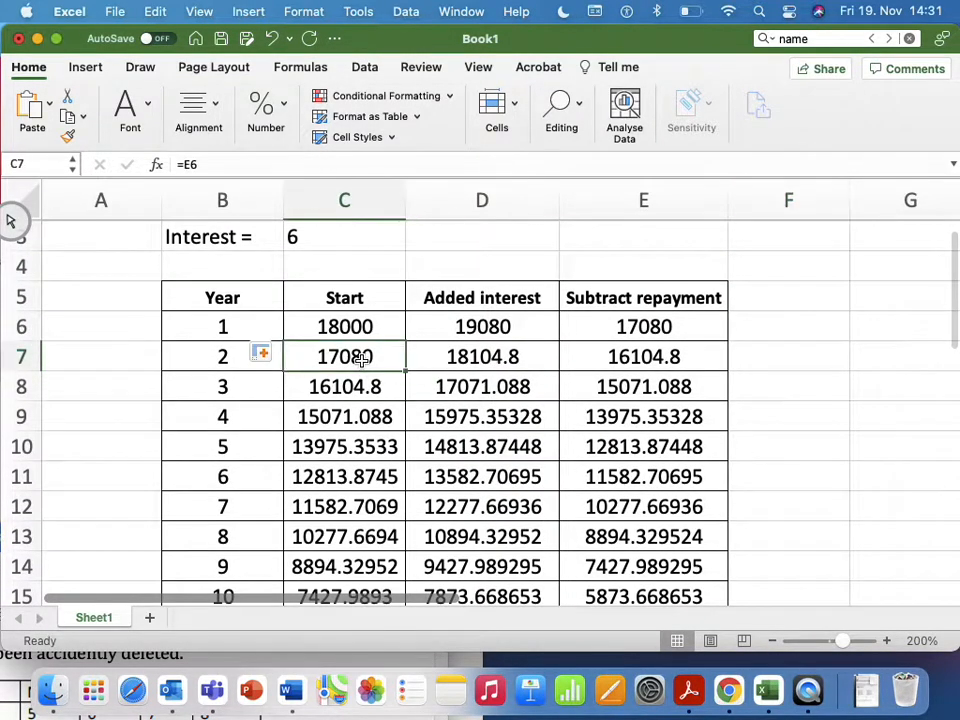
left_click(215, 164)
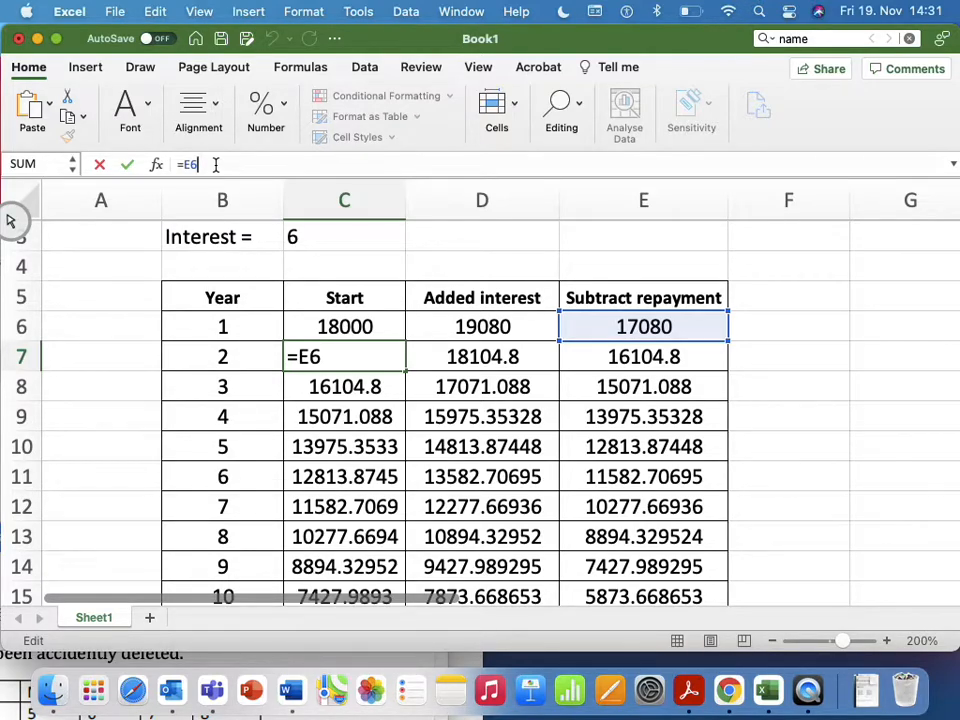
key("Return")
left_click(542, 361)
left_click(316, 163)
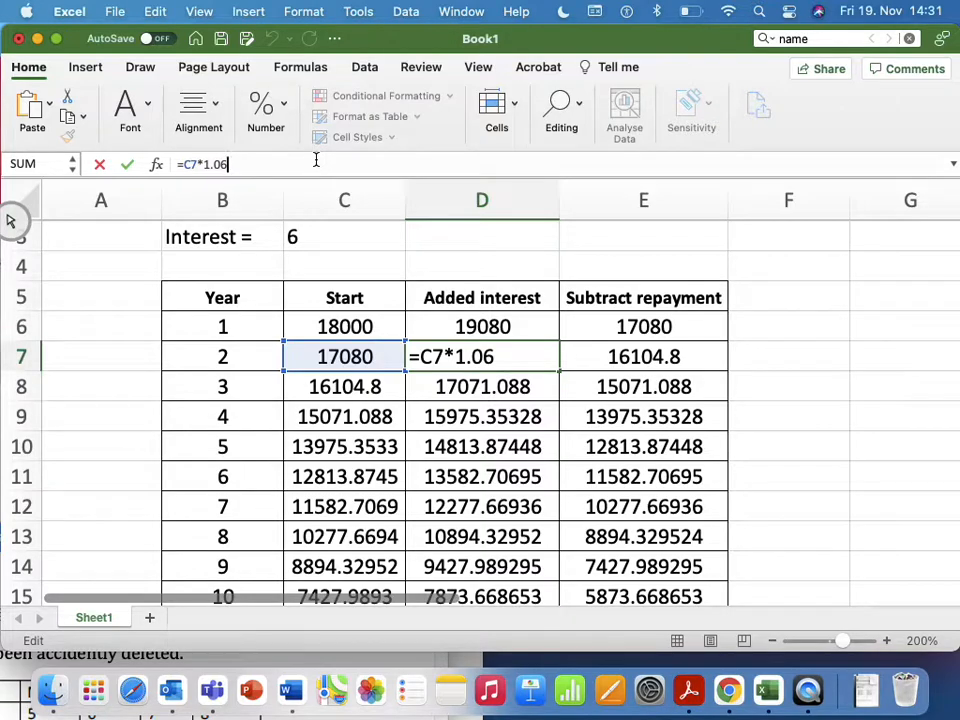
key("Return")
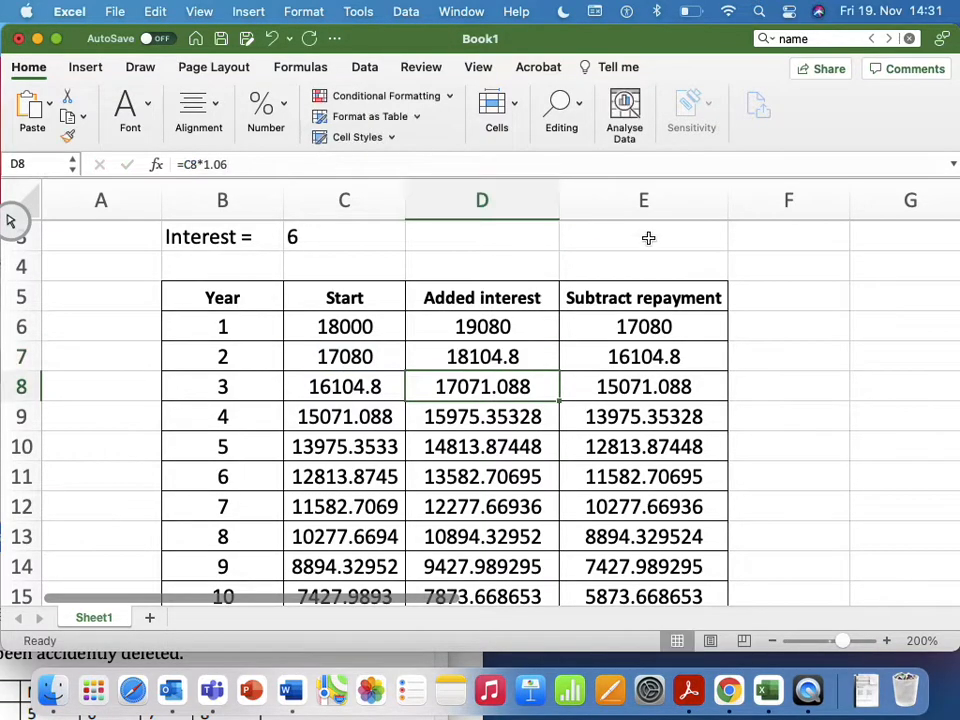
left_click(650, 357)
left_click(482, 164)
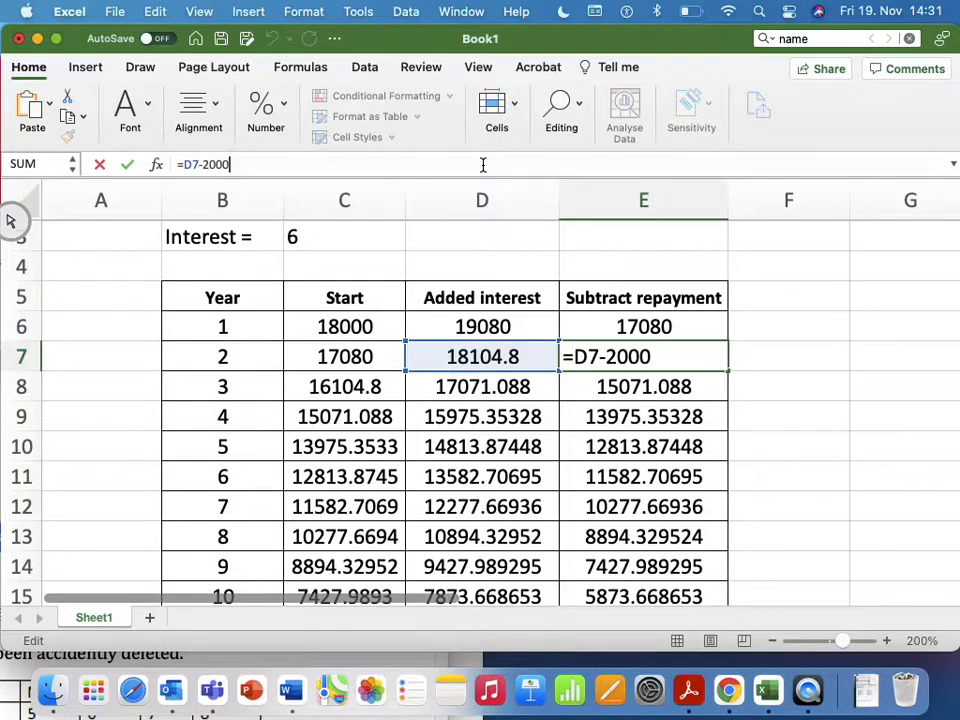
key("Return")
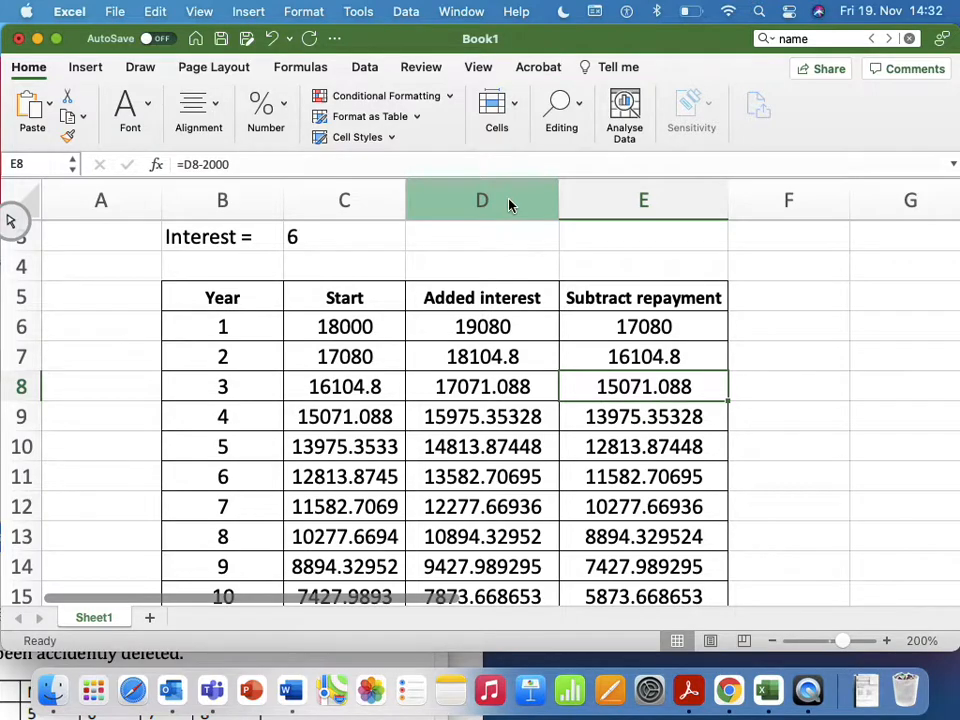
left_click(508, 383)
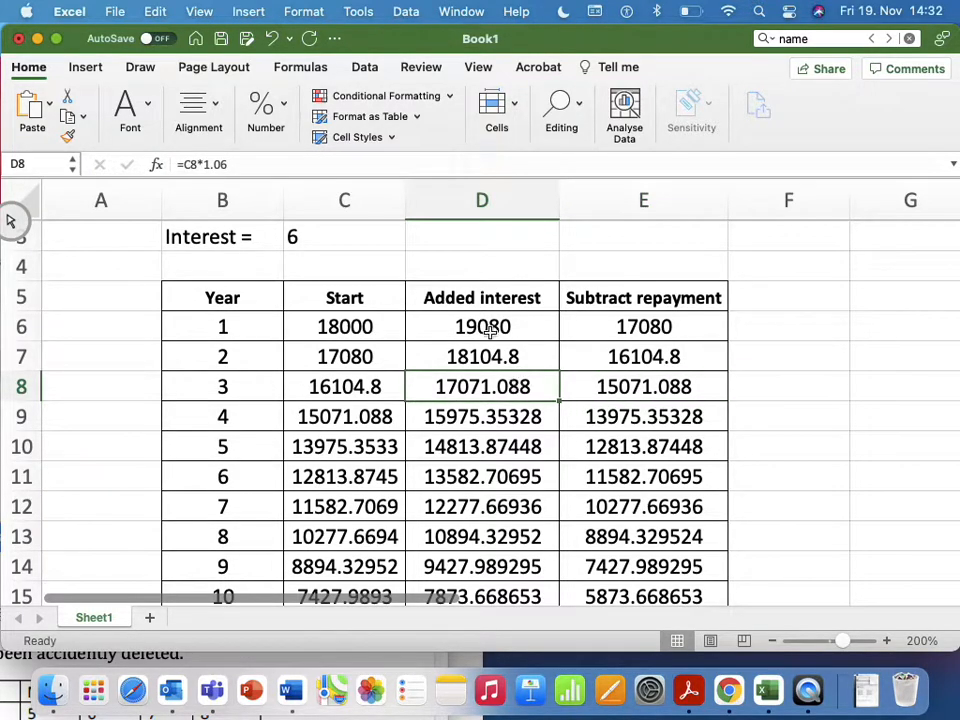
left_click(419, 164)
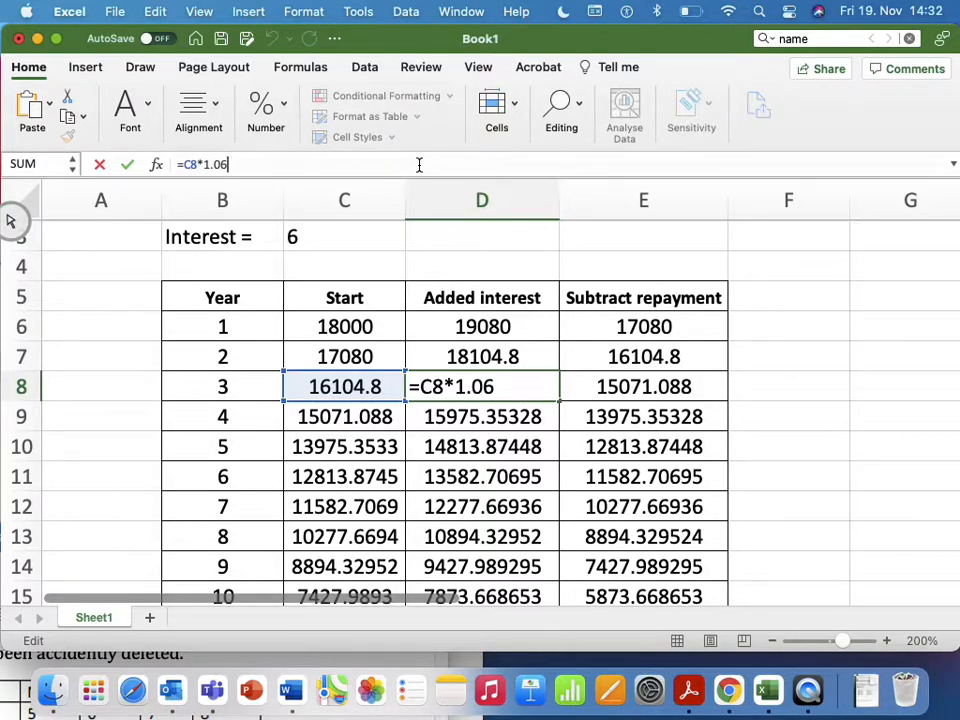
key("Return")
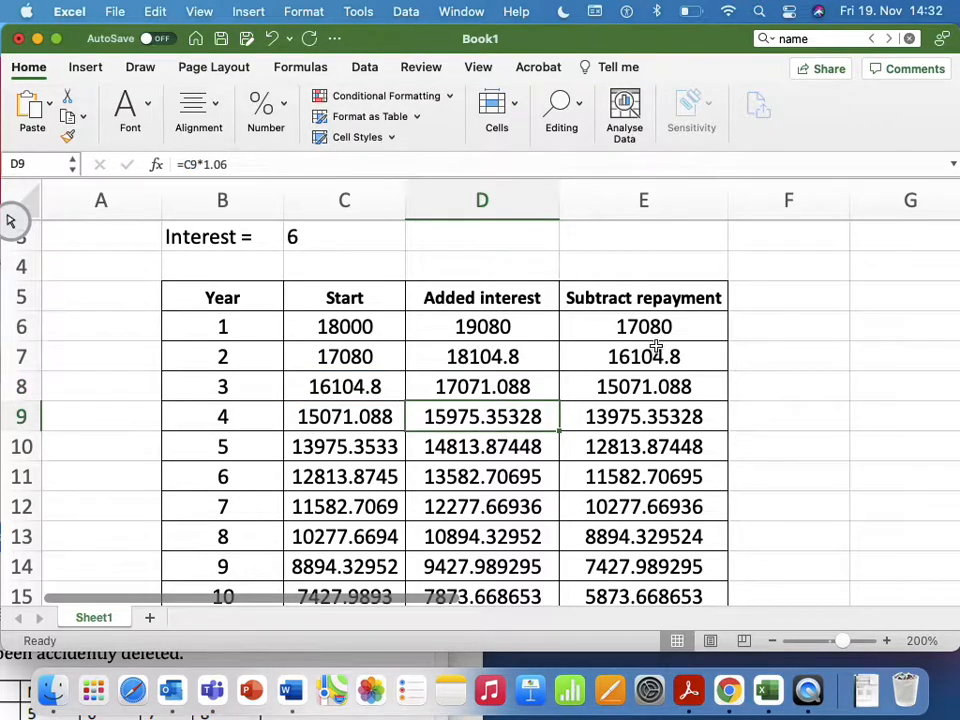
Examine the closing balances in the table's last rows to determine in which year the loan is paid off
left_click(680, 497)
key("Down")
key("Down")
key("Down")
key("Down")
key("Down")
key("Down")
key("Down")
key("Down")
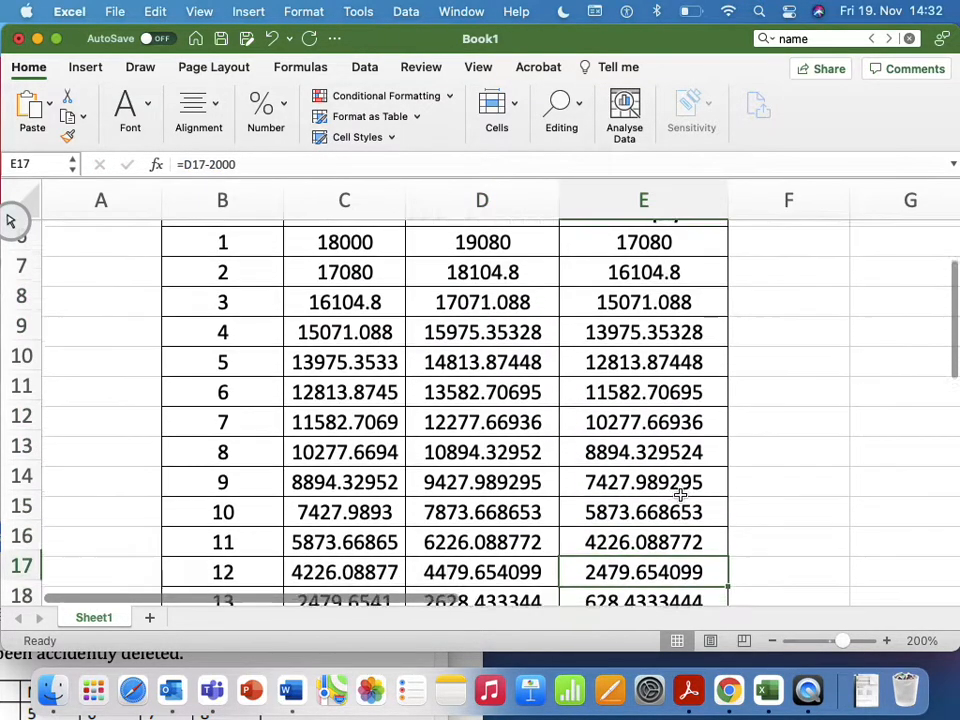
key("Down")
key("Up")
key("Up")
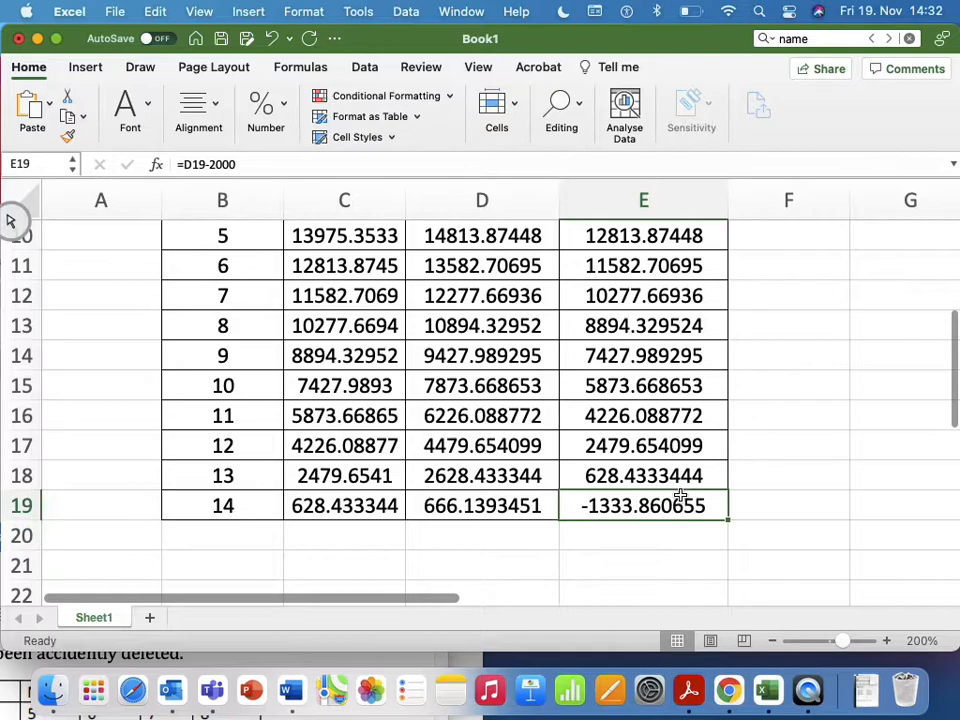
key("Left")
key("Left")
key("Left")
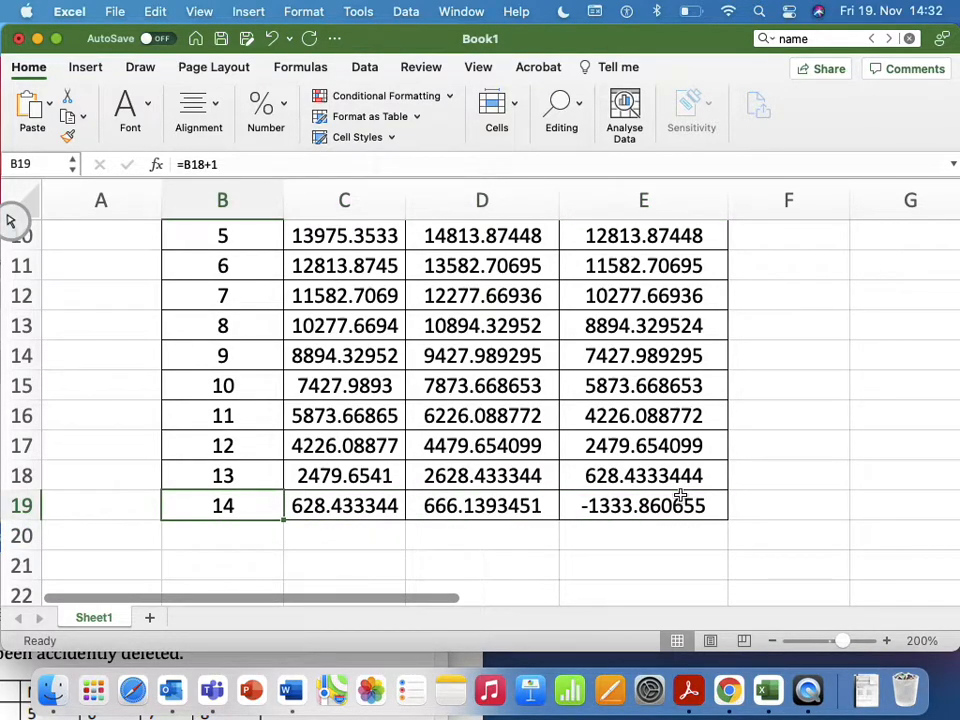
key("Right")
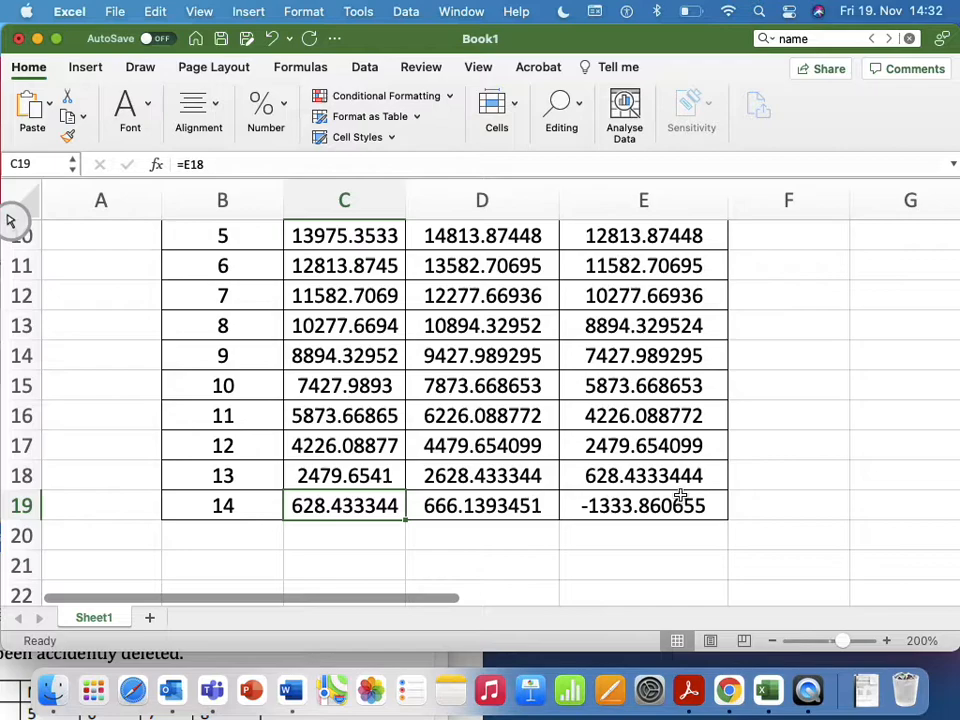
key("Right")
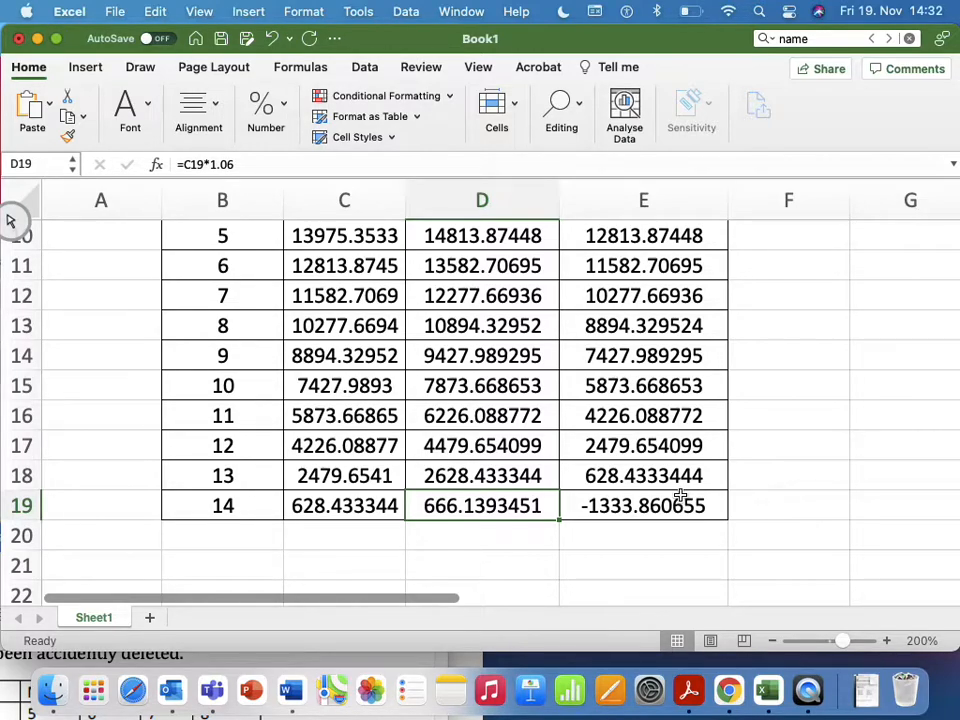
key("Up")
key("Down")
key("Up")
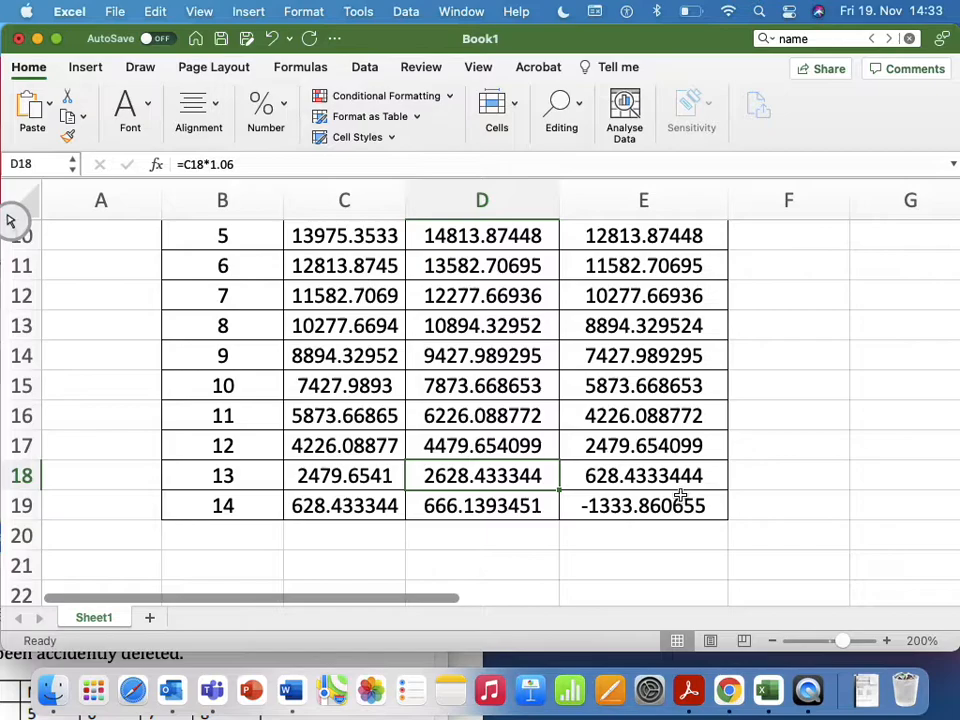
Set the yearly repayment in E2 to 1980
key("Up")
key("Up")
key("Up")
key("Up")
key("Up")
key("Up")
key("Up")
key("Up")
key("Up")
key("Up")
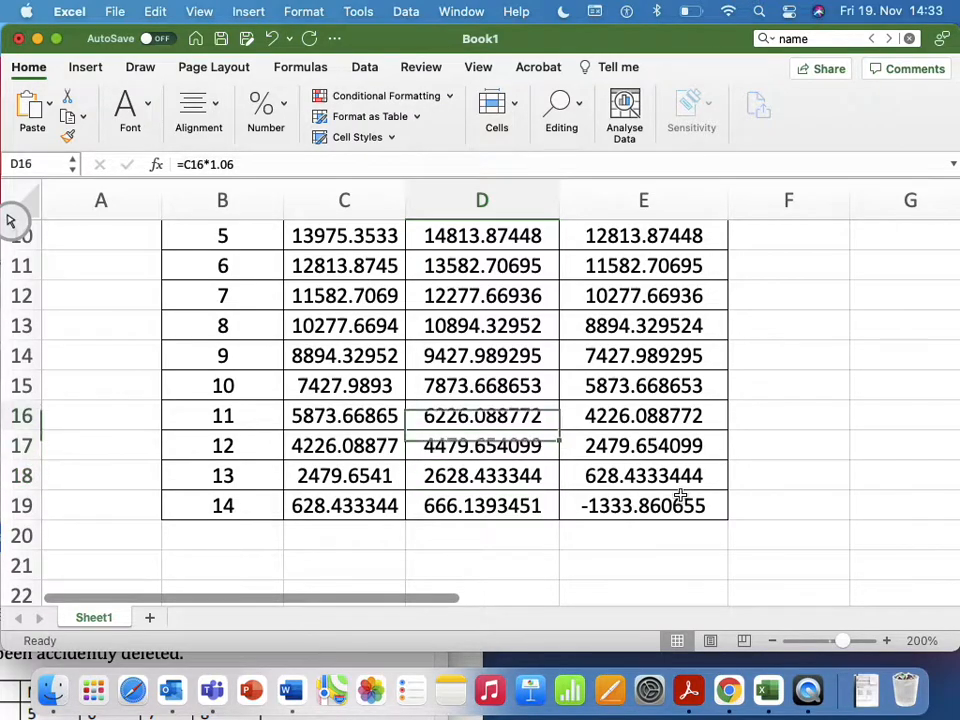
key("Up")
key("Up")
key("Up")
key("Up")
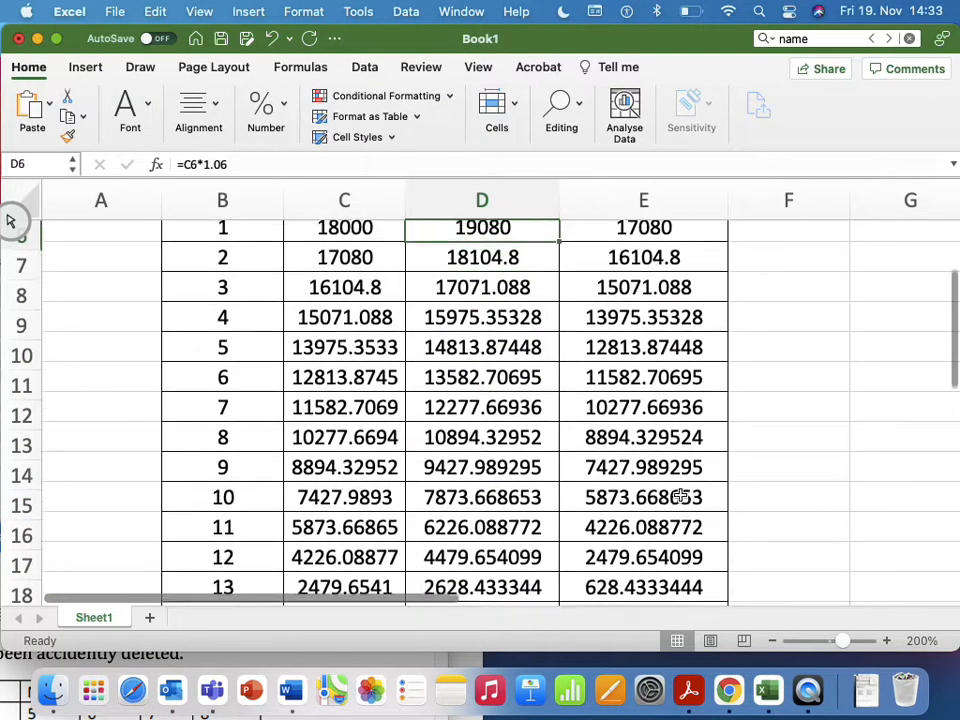
key("Down")
key("Down")
key("Right")
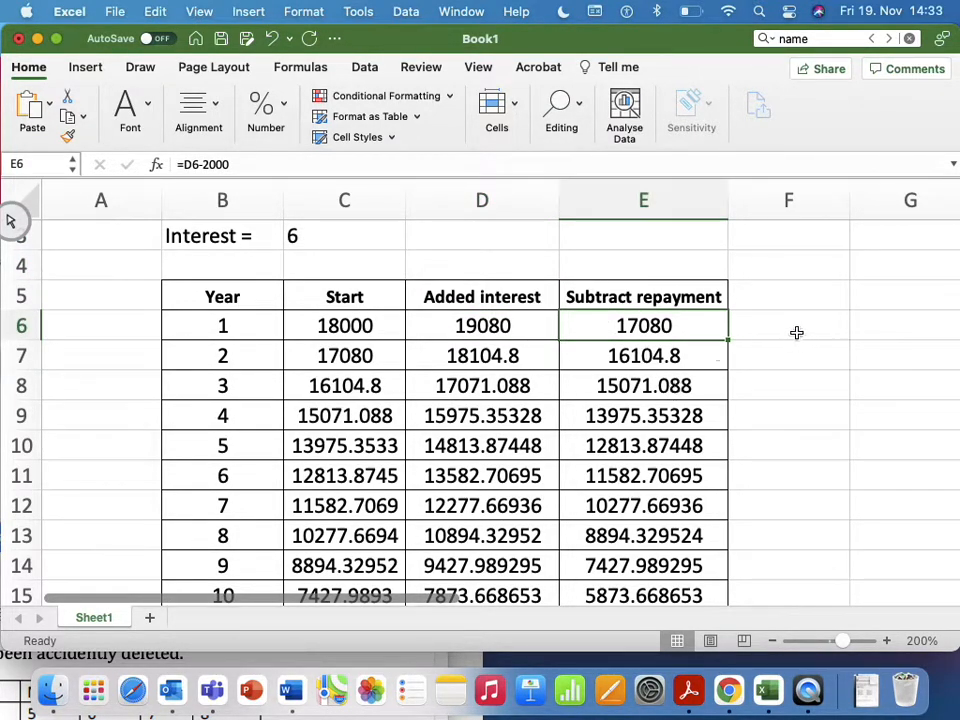
key("Right")
key("Up")
key("Up")
key("Up")
key("Up")
key("Up")
key("Down")
key("Left")
type("1")
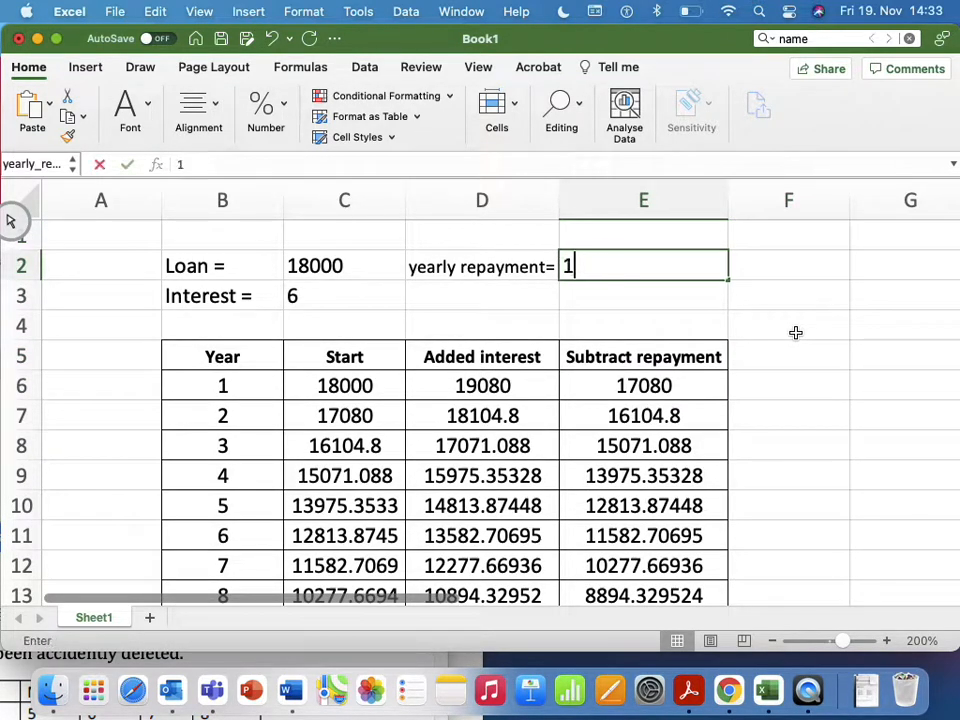
type("980")
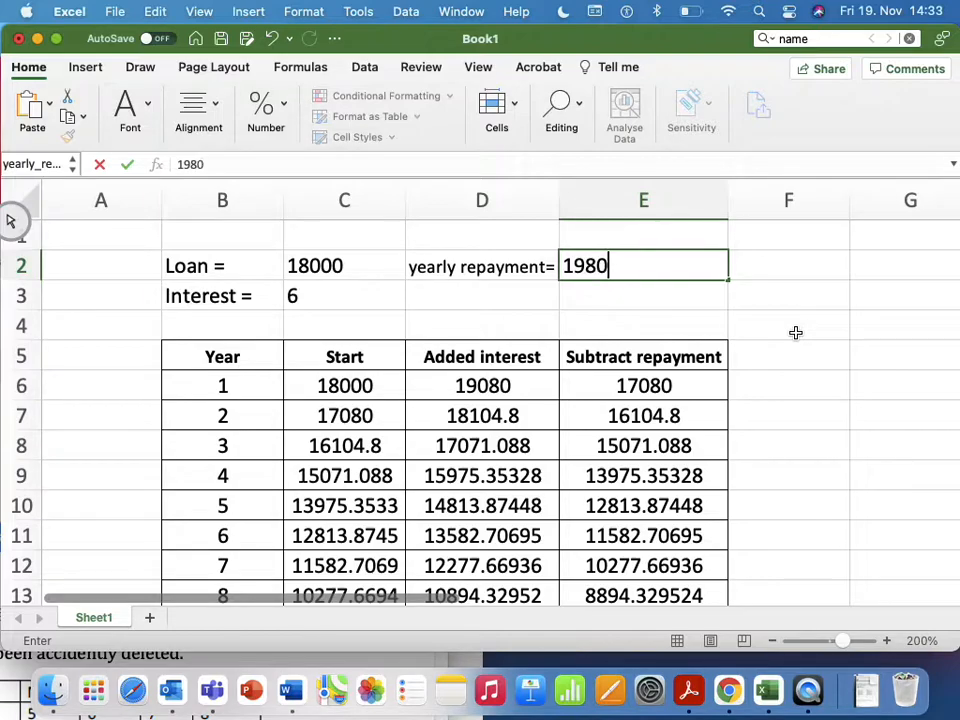
key("Return")
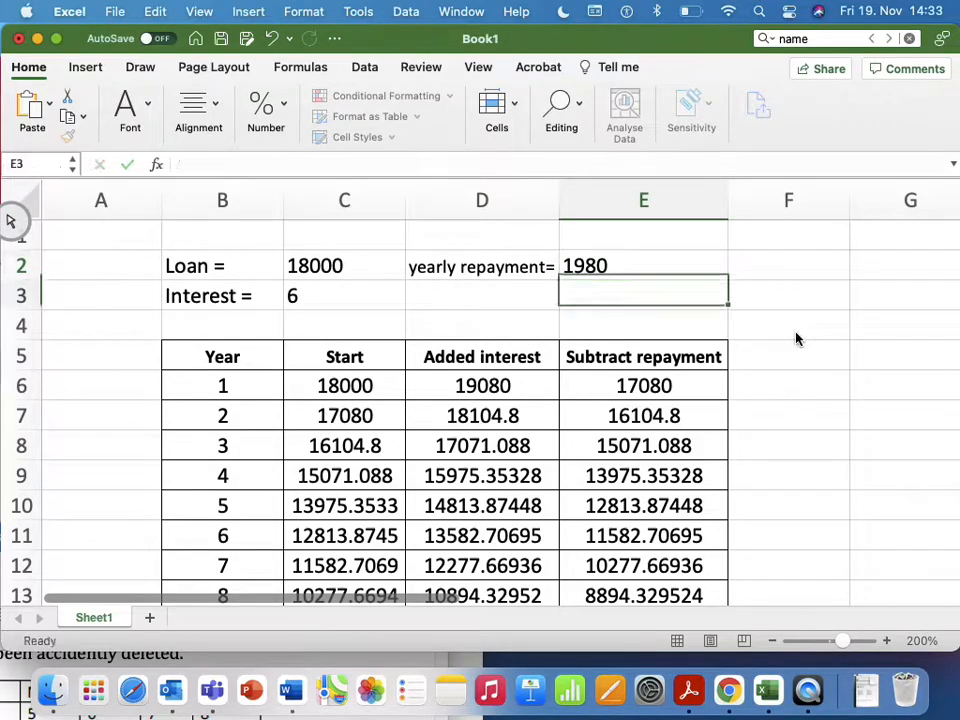
Change the first-year subtract repayment formula in E6 to =D6-1980 and fill it down to row 19
left_click(662, 388)
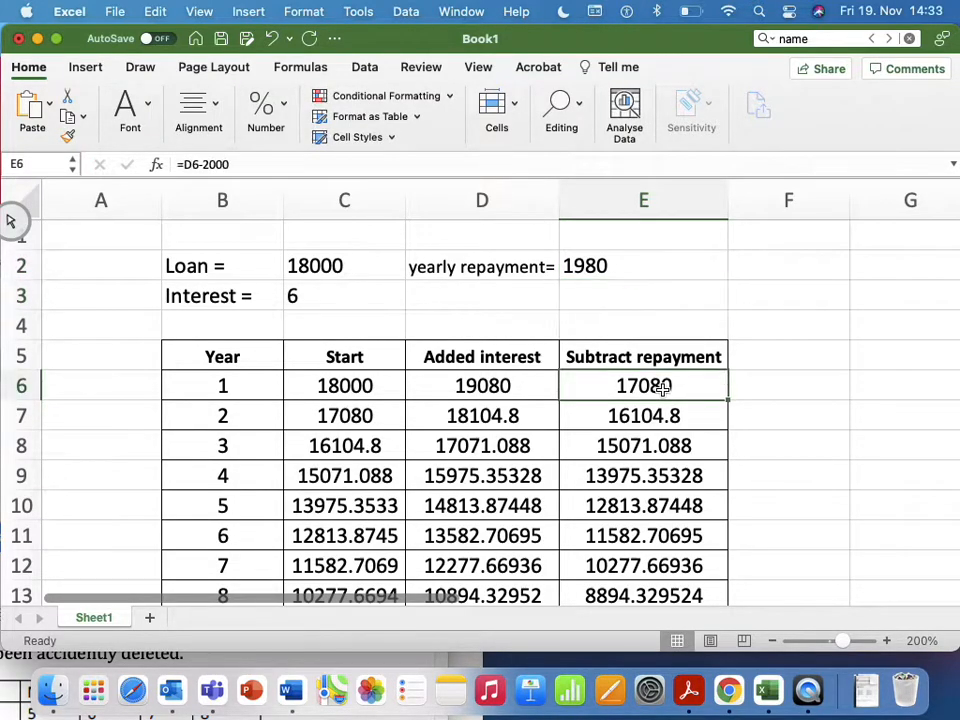
left_click(247, 165)
key("BackSpace")
key("BackSpace")
key("BackSpace")
key("BackSpace")
type("1980")
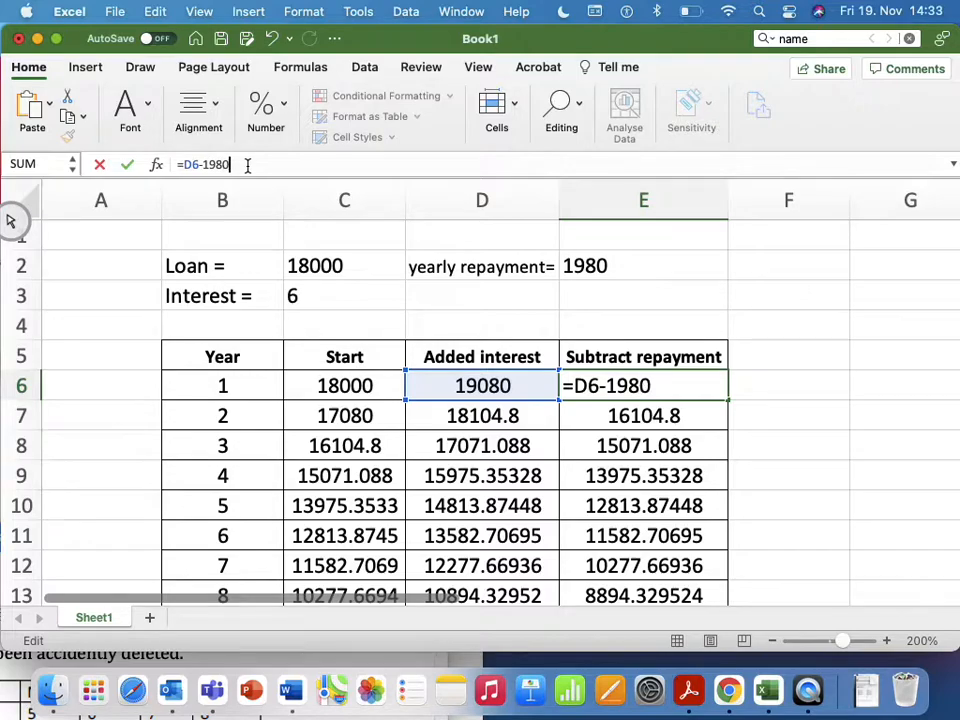
key("Return")
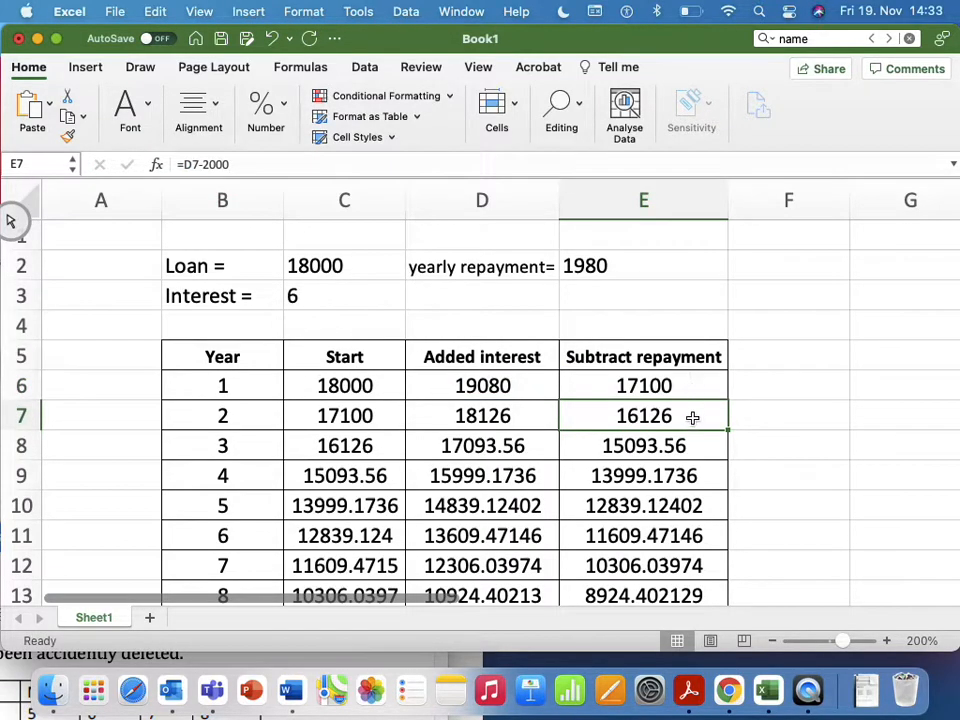
left_click(463, 165)
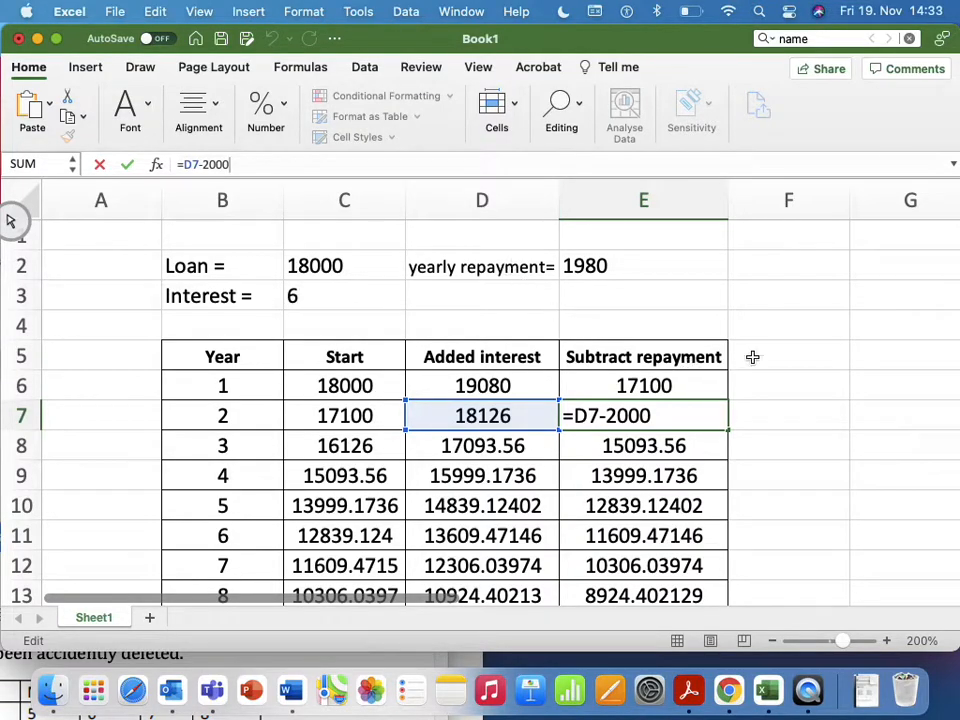
left_click(781, 380)
left_click(705, 385)
left_click_drag(728, 400, 716, 548)
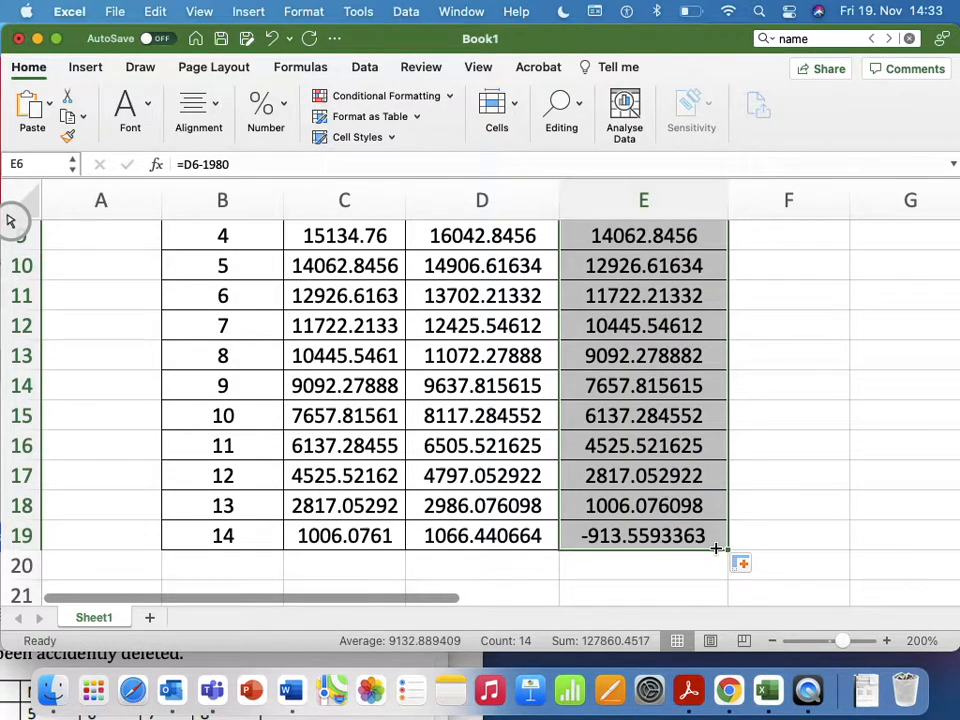
Check which cell the year 13 added interest formula in D18 refers to, leaving it unedited
left_click(485, 505)
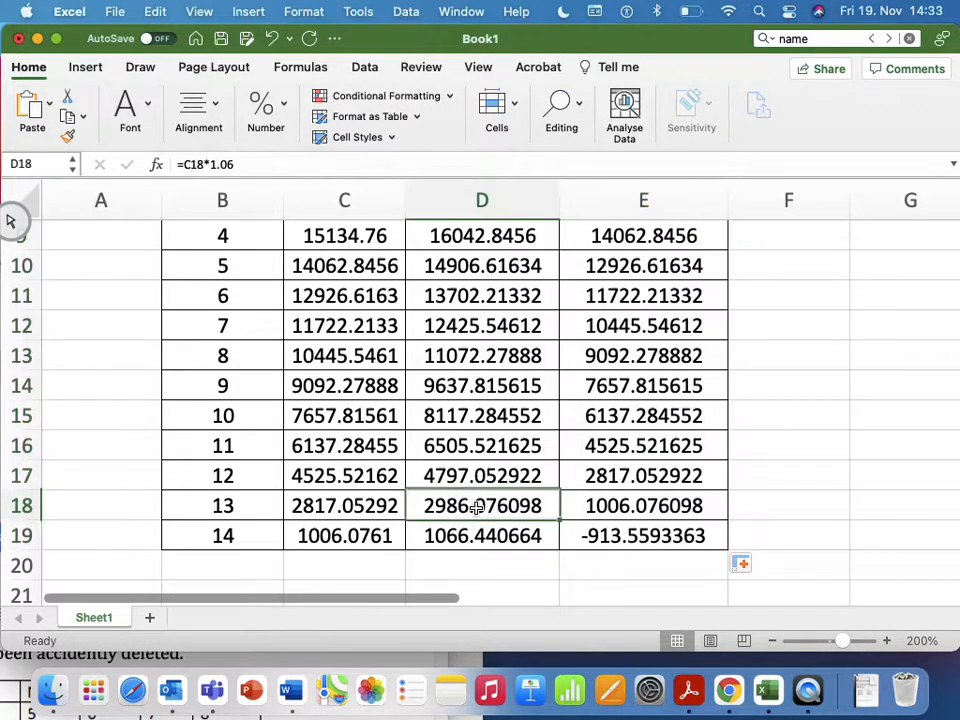
left_click(278, 166)
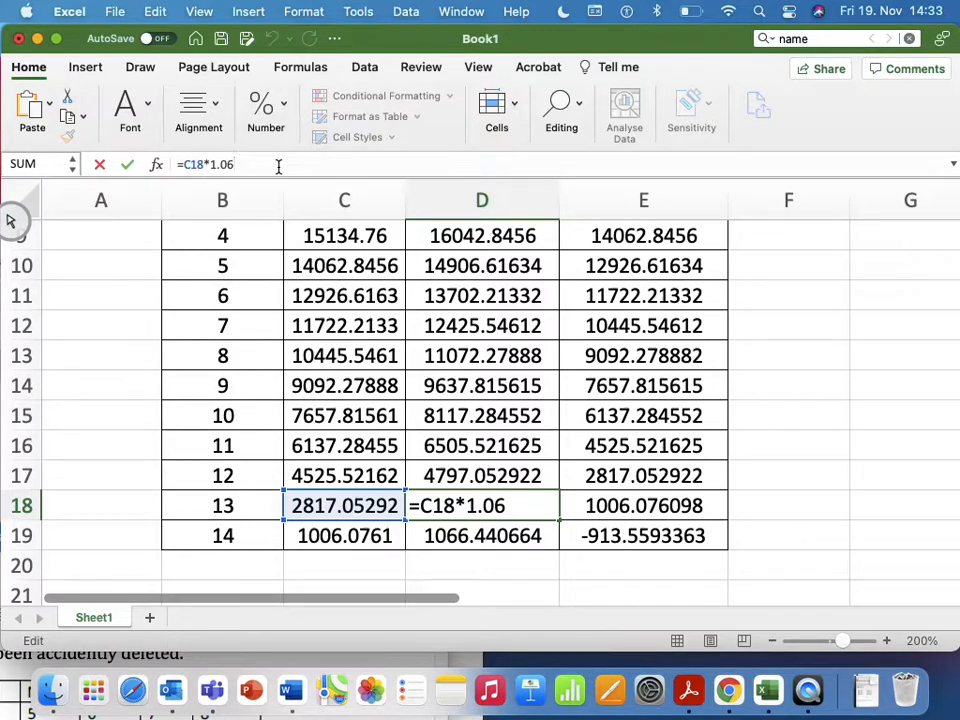
left_click(806, 510)
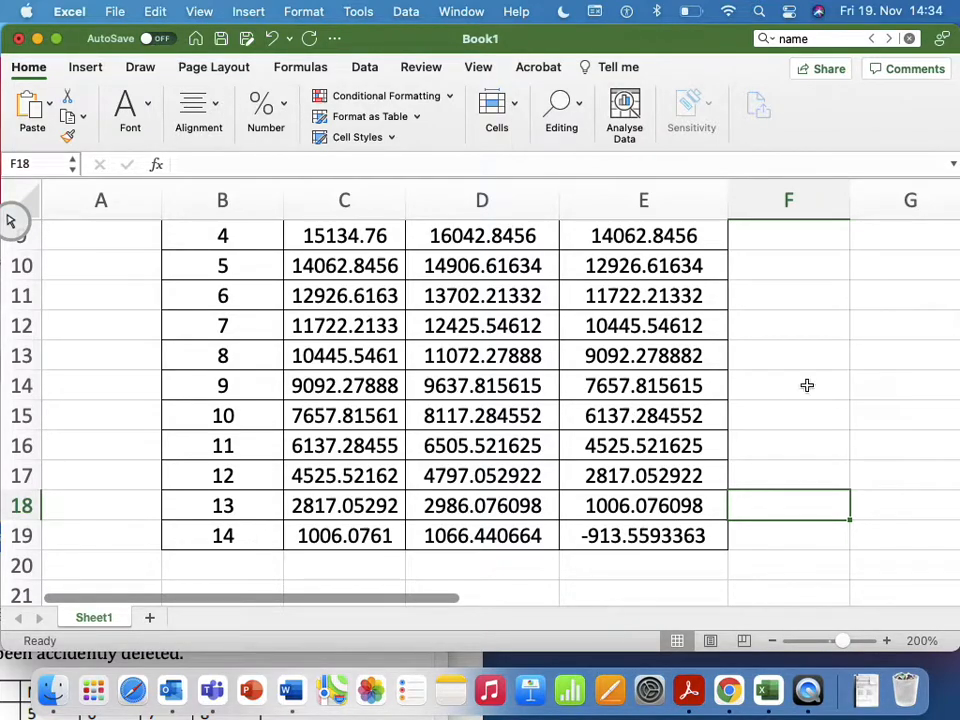
Set the yearly repayment in E2 to 2300
scroll(806, 386, "up", 5)
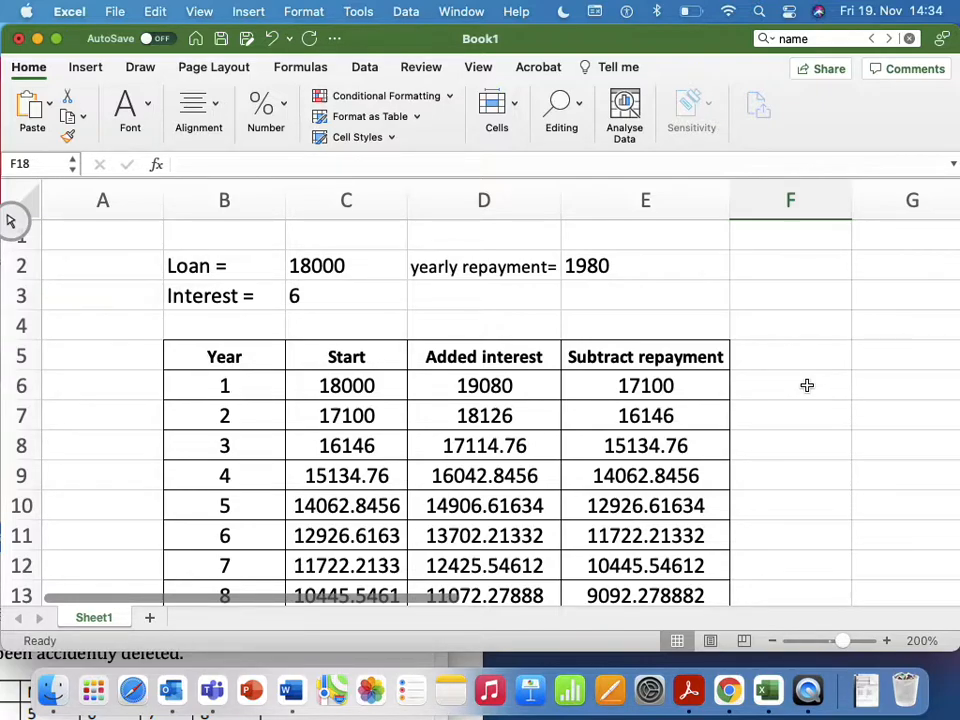
left_click(596, 266)
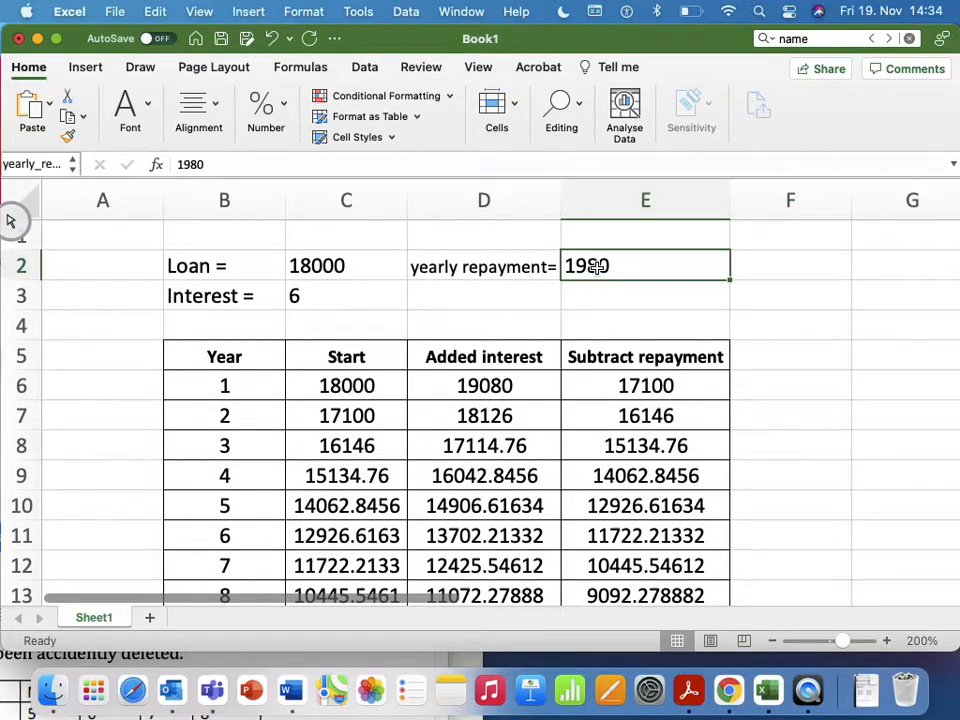
type("2300")
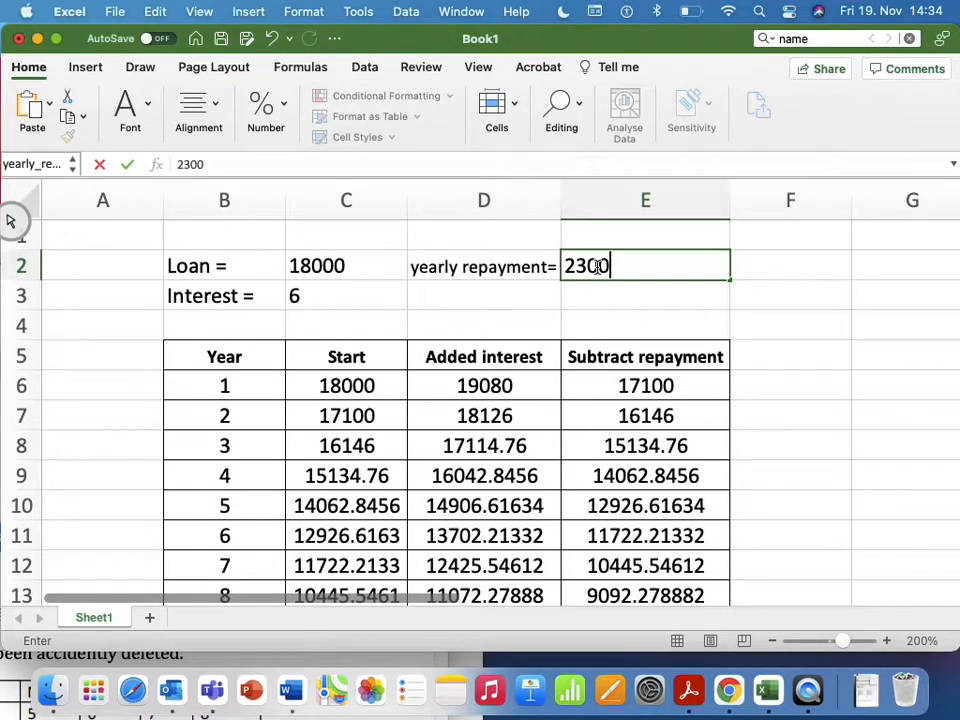
key("Return")
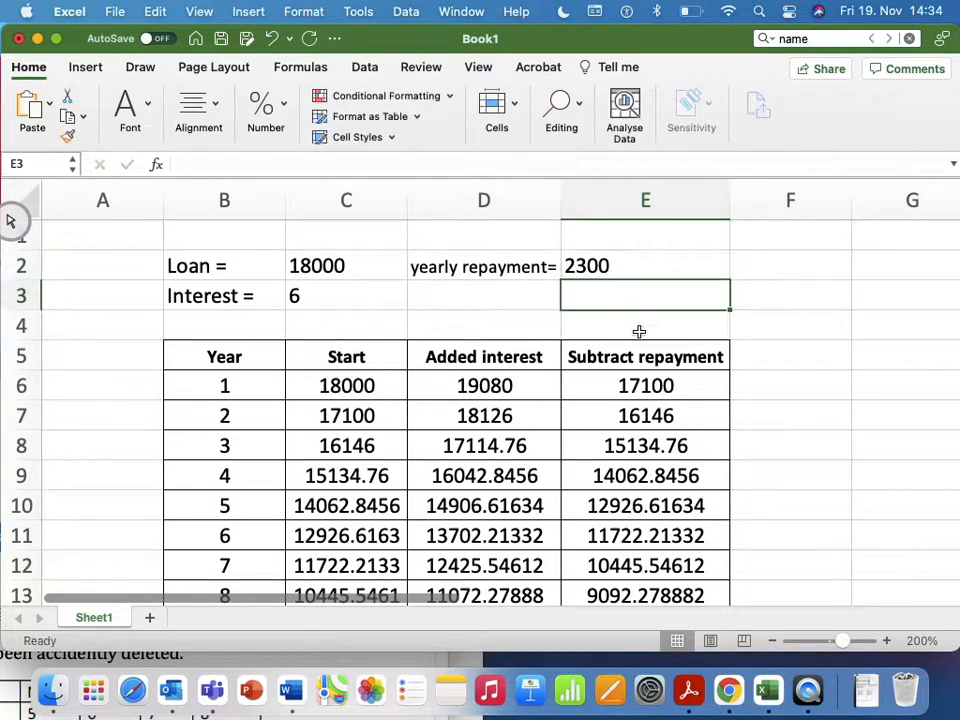
Change the first-year subtract repayment formula in E6 to =D6-2300 and fill it down to row 19
left_click(677, 383)
left_click(253, 162)
key("BackSpace")
key("BackSpace")
key("BackSpace")
key("BackSpace")
type("2300")
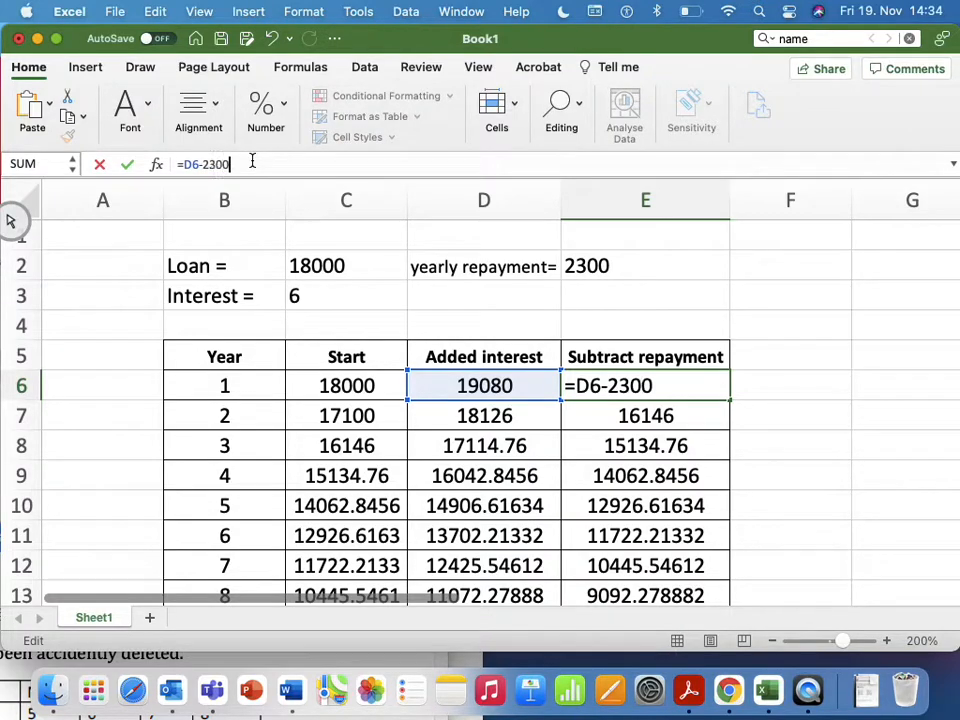
key("Return")
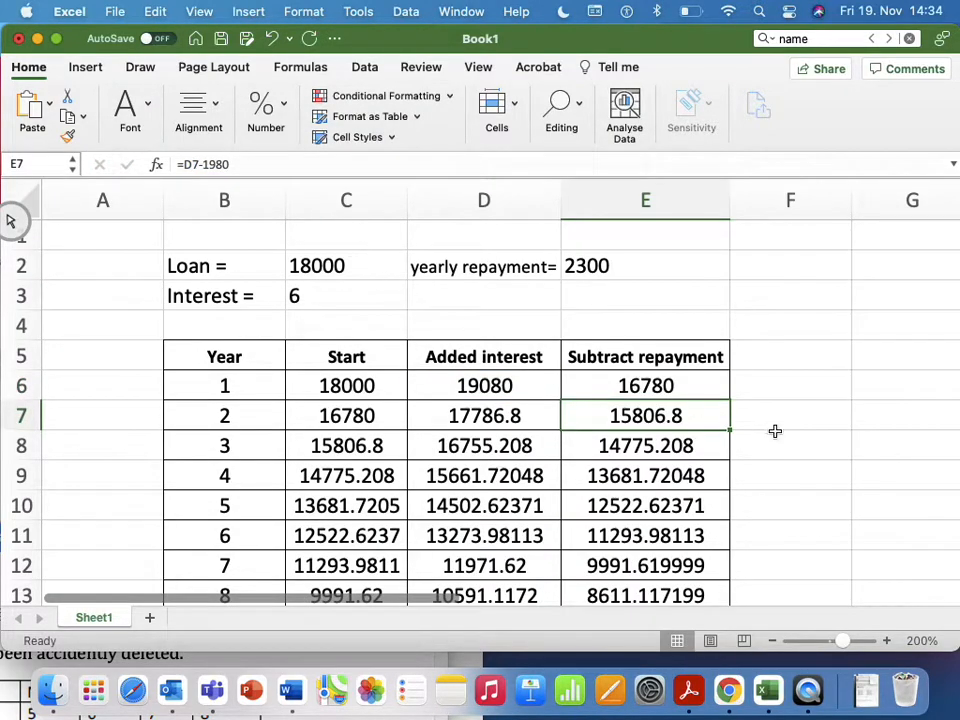
left_click(677, 383)
left_click_drag(728, 402, 720, 551)
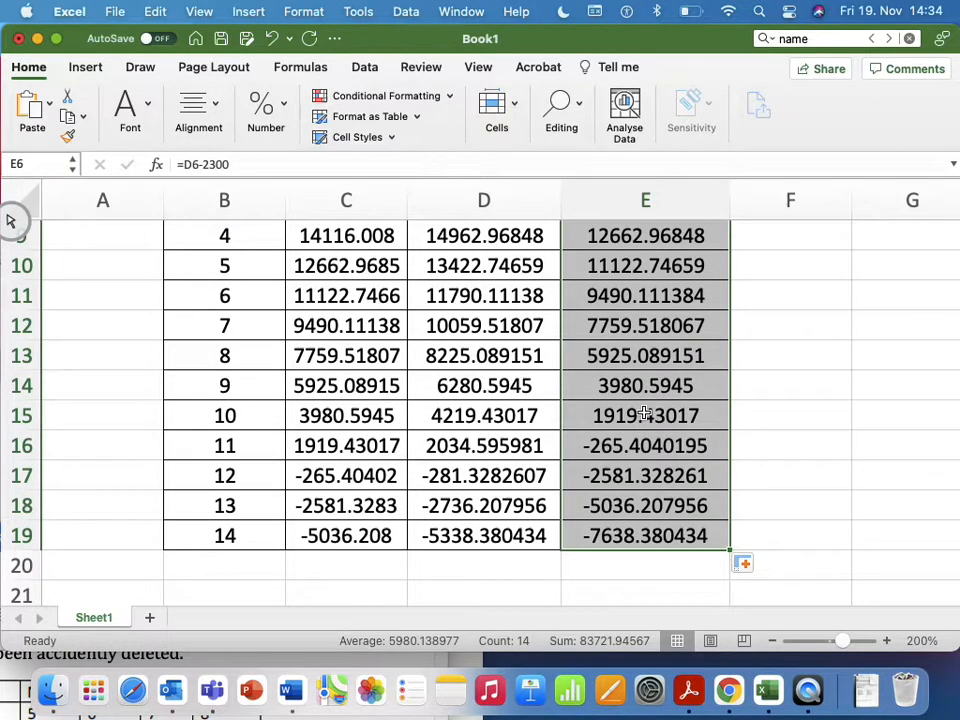
Compare the closing balances of years 10 and 11 in E15 and E16 to see when the loan is paid off
left_click(643, 445)
left_click(643, 416)
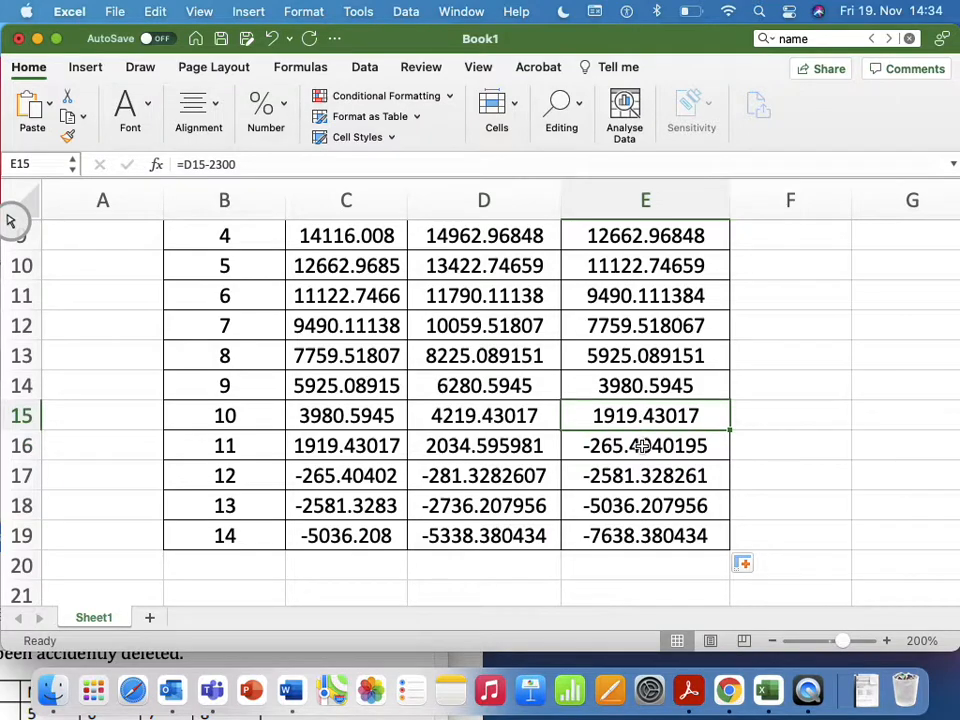
left_click(643, 446)
left_click(643, 416)
left_click(636, 446)
left_click(636, 416)
left_click(637, 446)
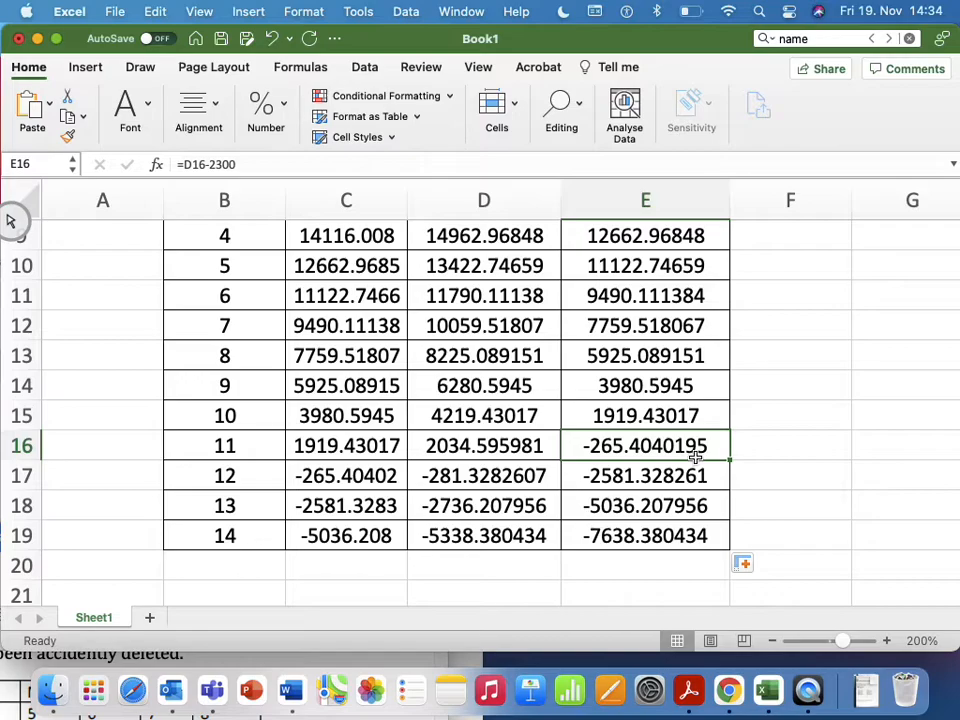
Compare E2 with the formula in E6, and check the cell range of the defined name yearly_repayment, keeping it as it is
scroll(686, 390, "up", 8)
left_click(622, 268)
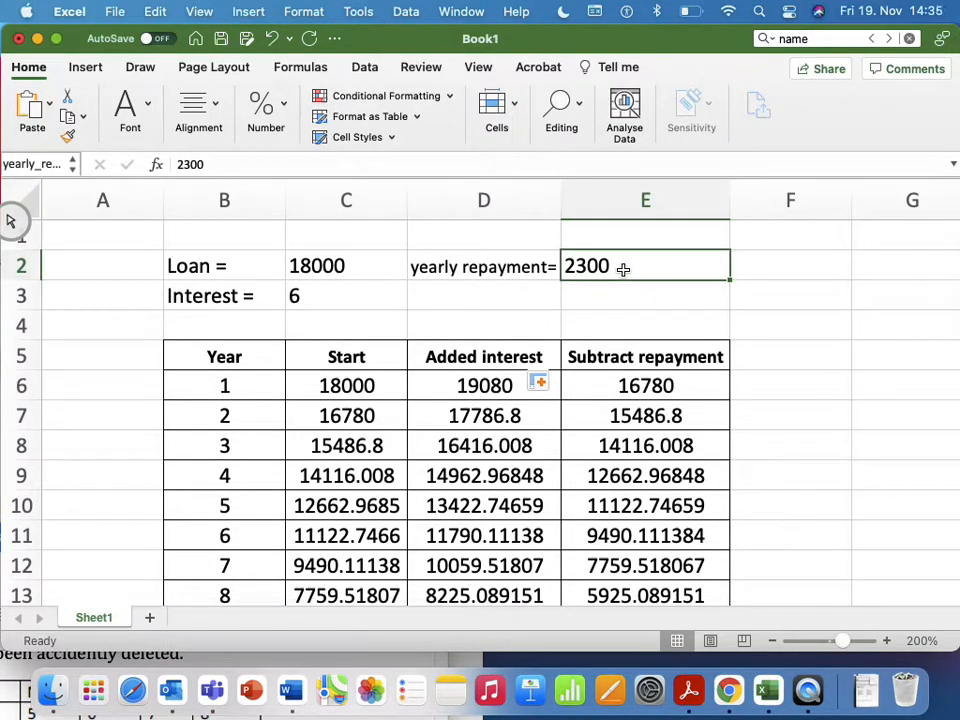
left_click(671, 386)
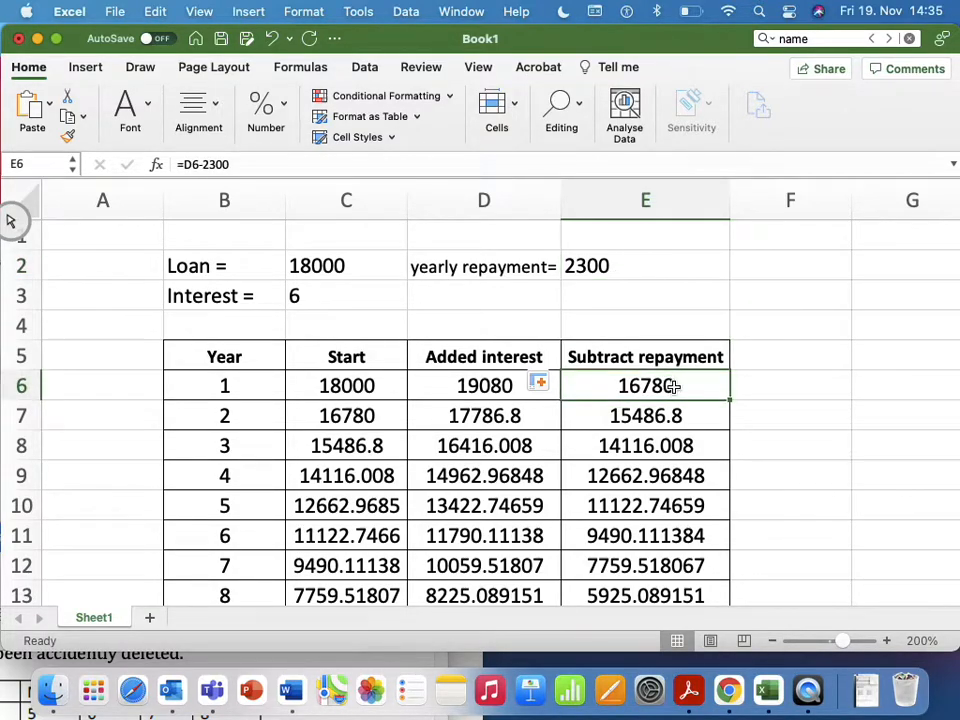
left_click(628, 268)
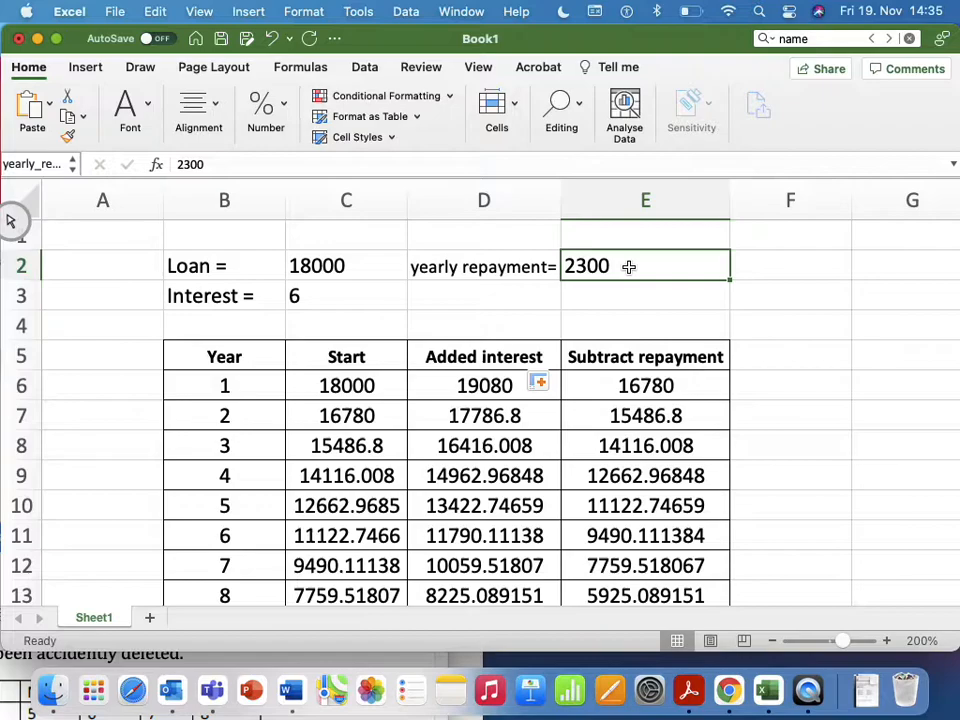
left_click(297, 70)
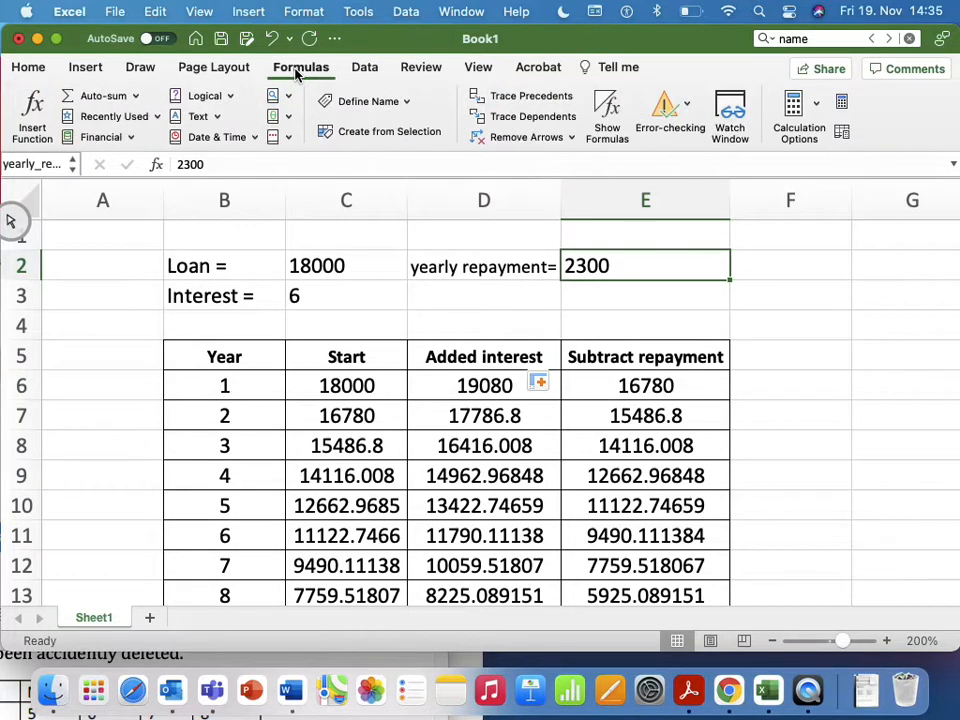
left_click(407, 103)
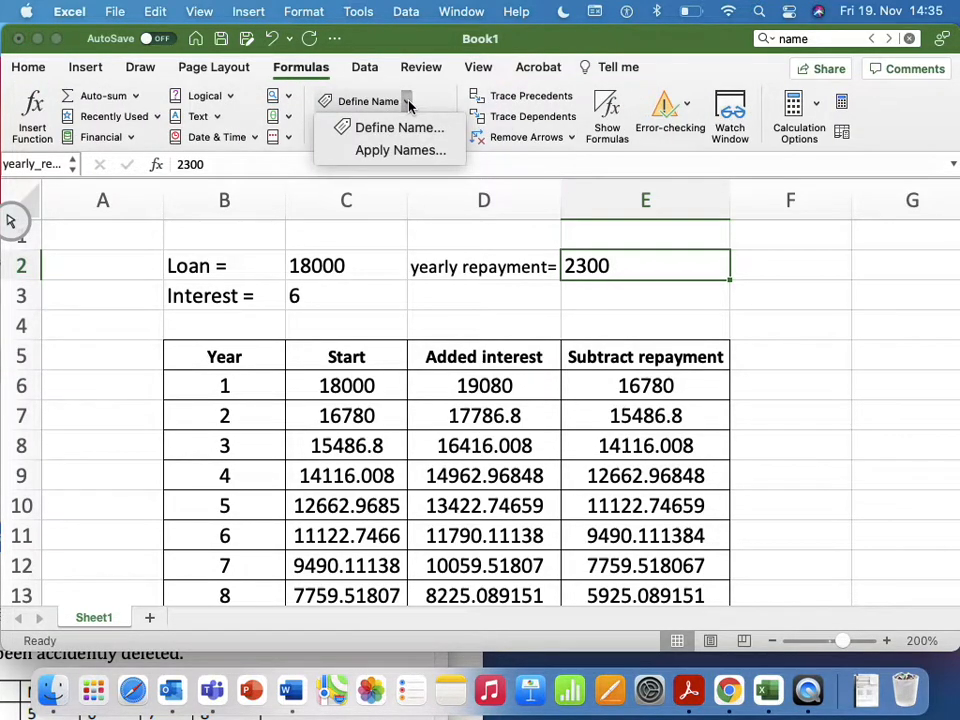
left_click(405, 127)
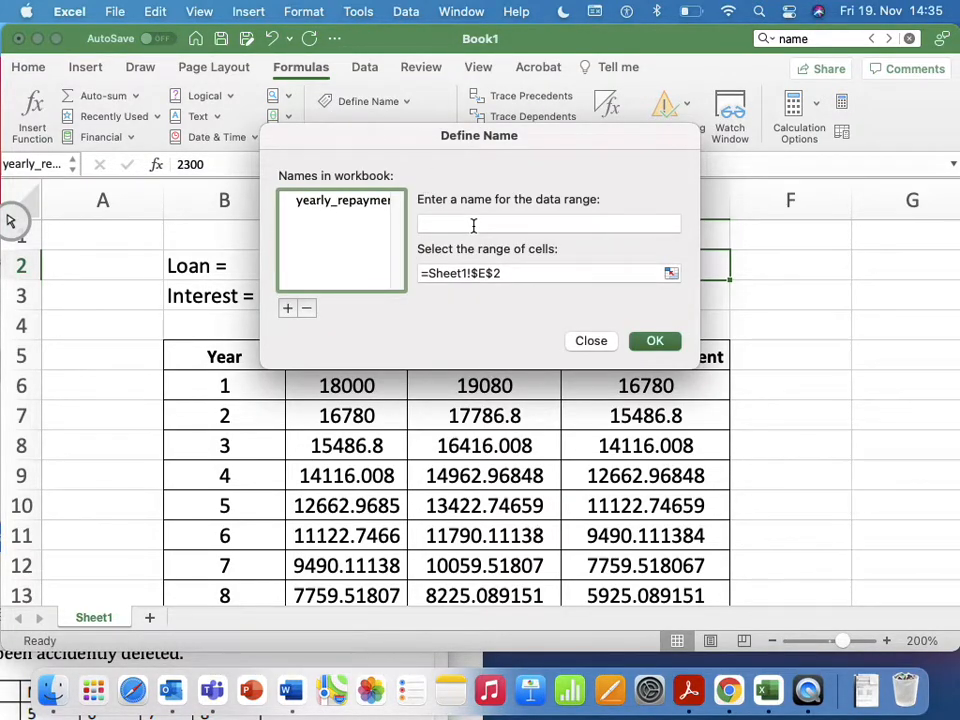
left_click(364, 205)
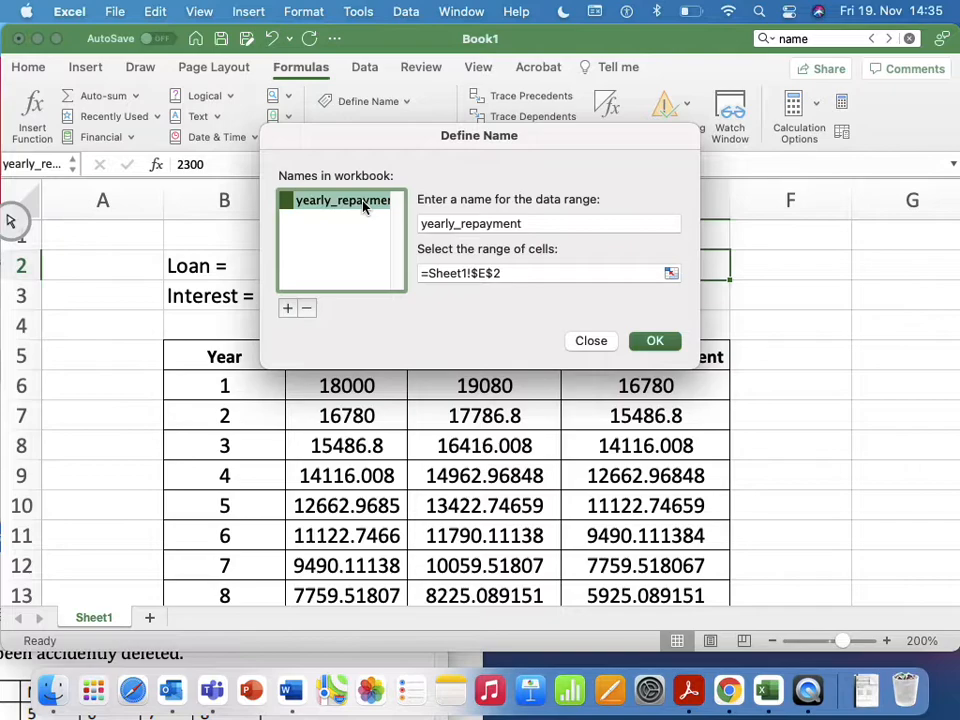
left_click(669, 344)
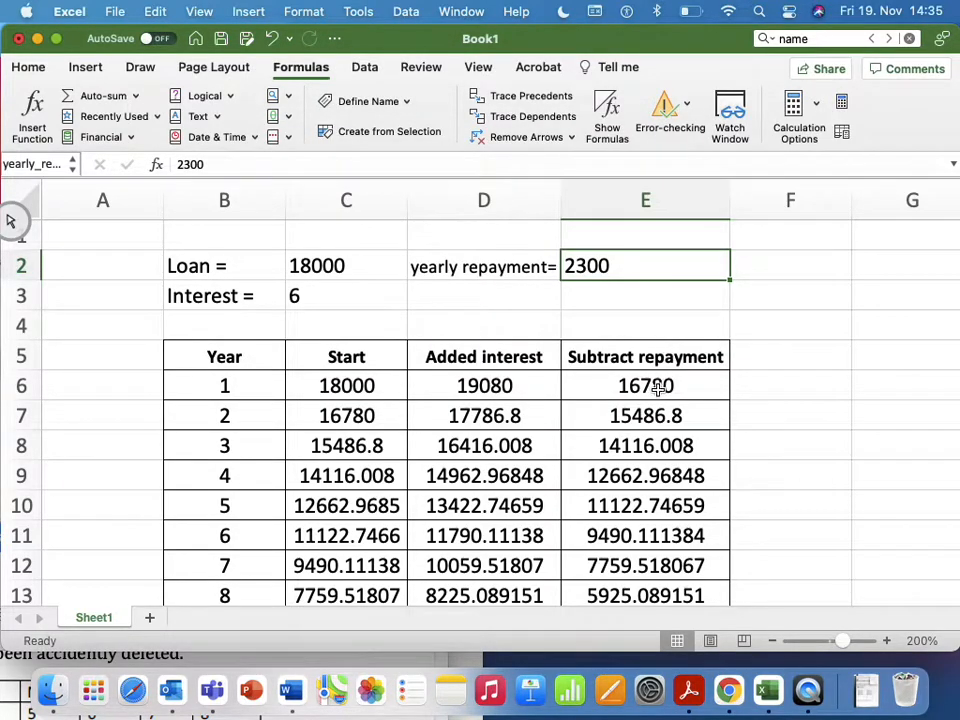
Change the first-year subtract repayment formula in E6 to =D6-yearly_repayment, using the defined name for E2
left_click(658, 383)
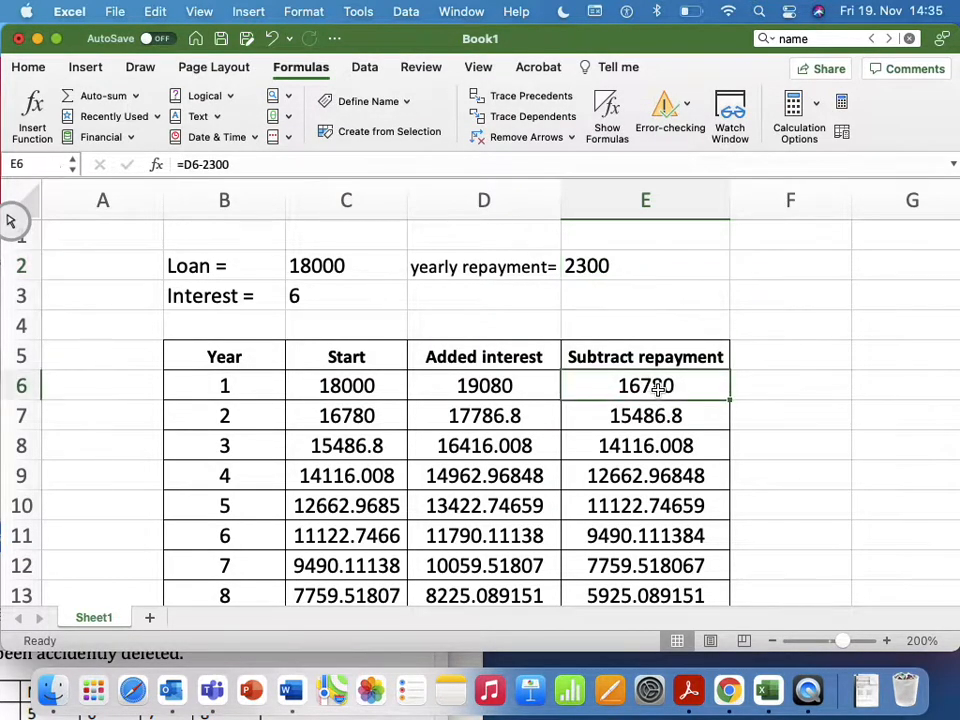
left_click(240, 164)
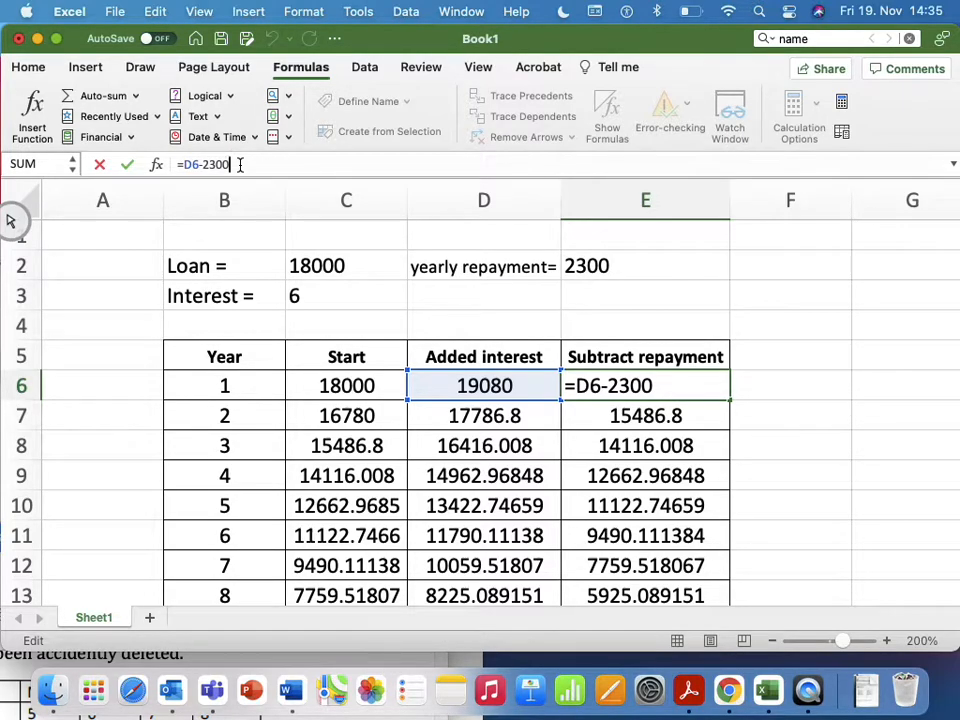
key("BackSpace")
key("BackSpace")
key("BackSpace")
key("BackSpace")
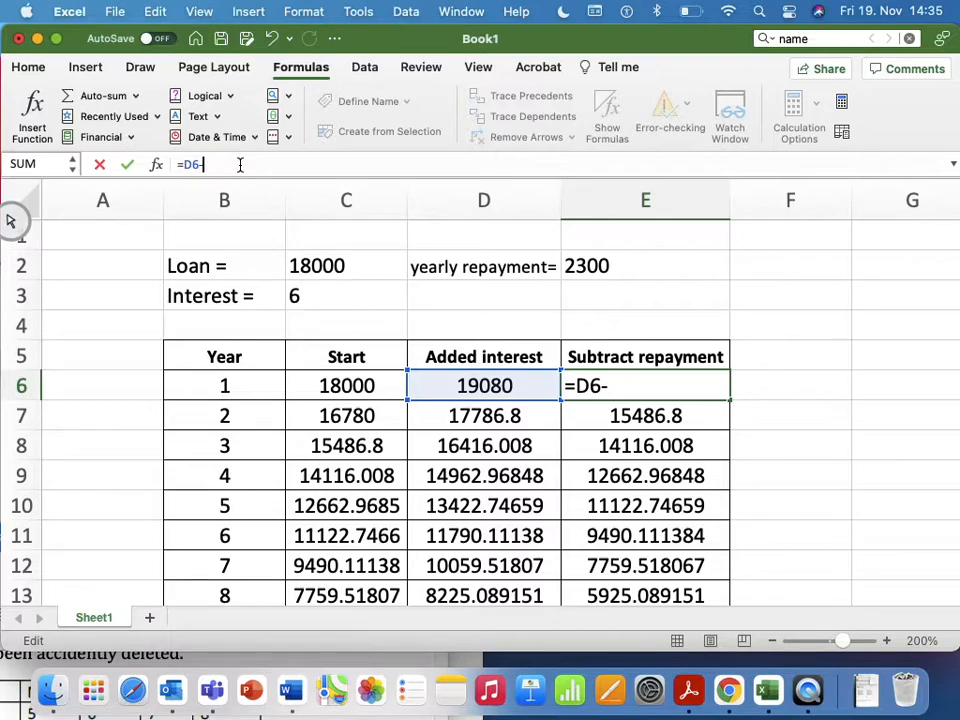
type("yea")
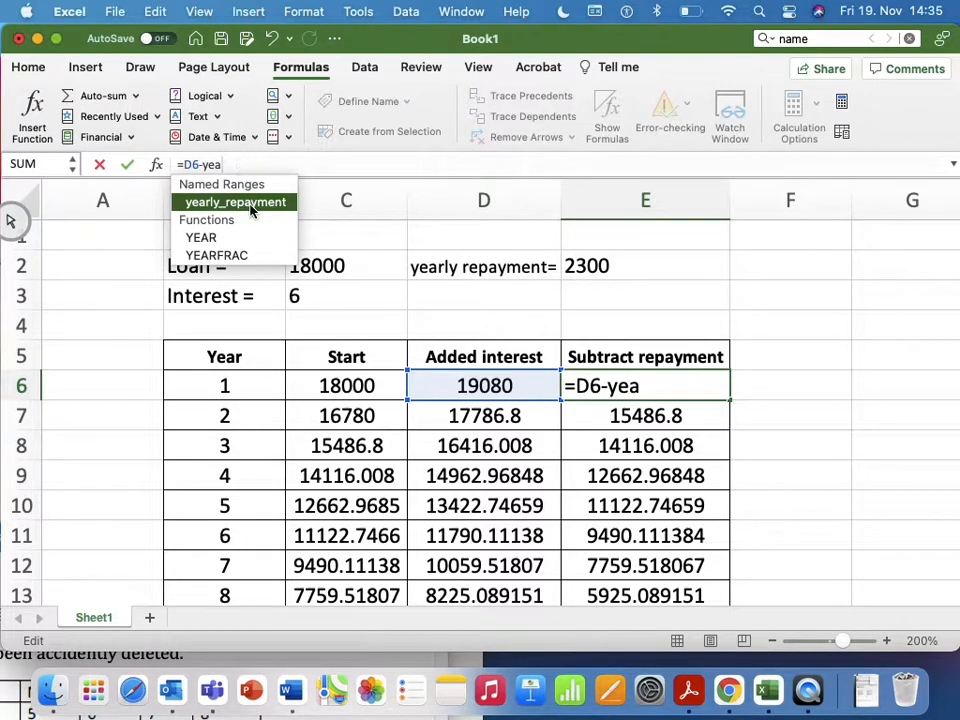
double_click(250, 204)
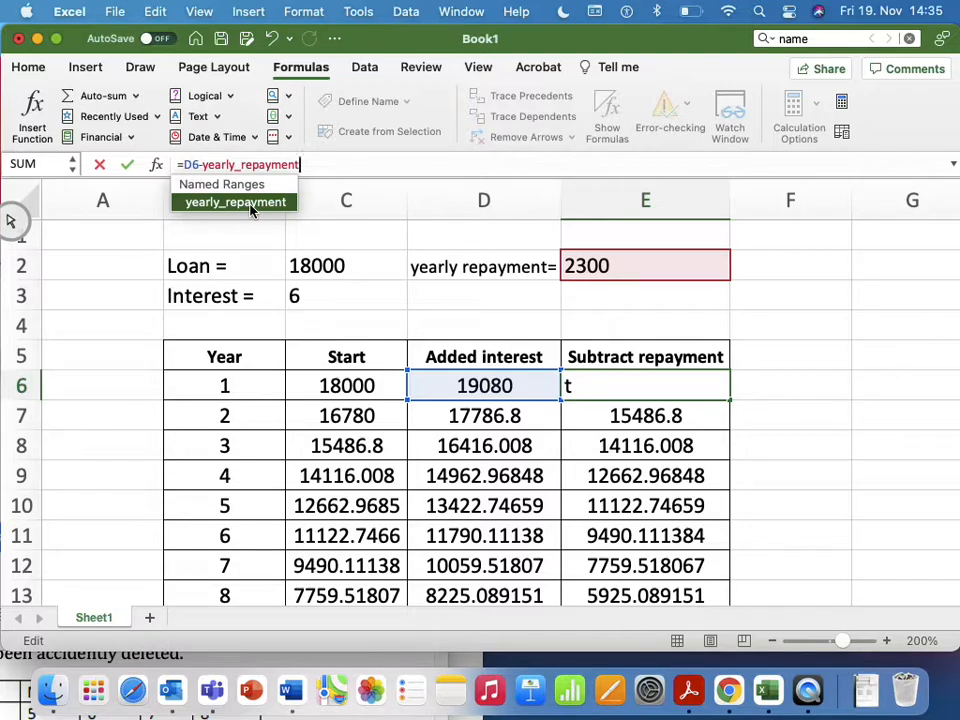
key("Return")
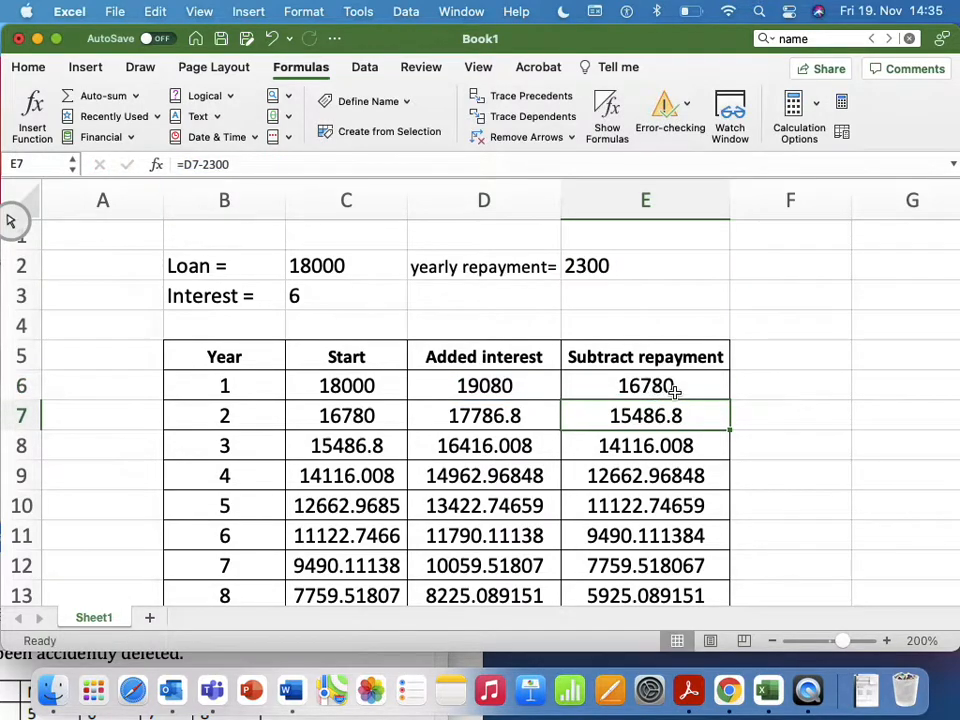
Fill the E6 formula with the yearly_repayment name down the subtract repayment column to row 19
left_click(674, 388)
left_click_drag(731, 401, 724, 537)
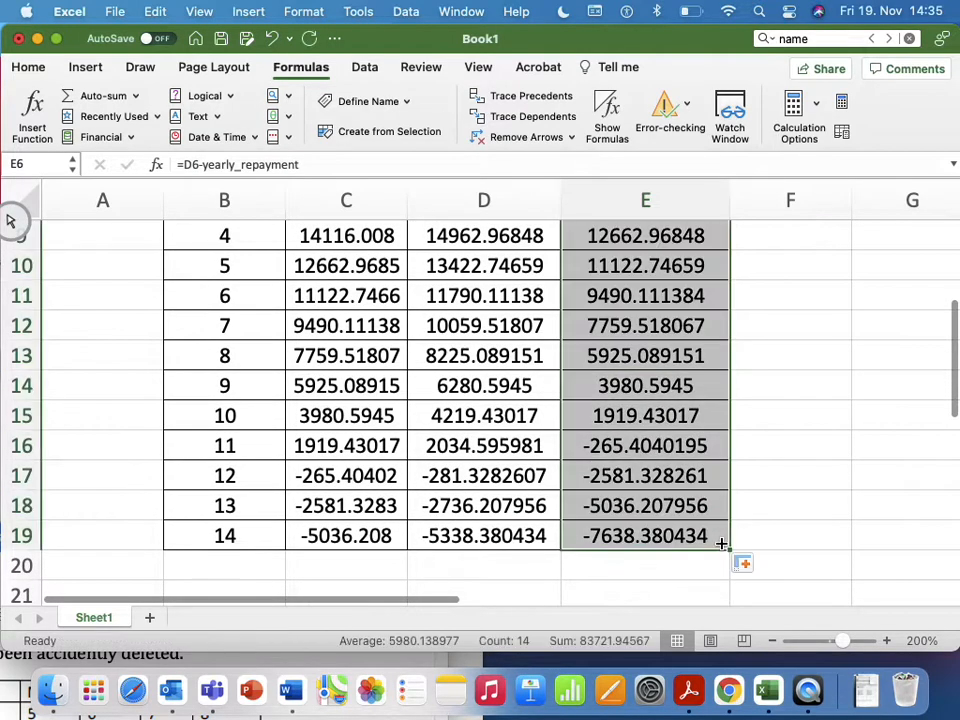
left_click(774, 501)
Try yearly repayments of 2100 and 2050 in E2, leaving 2050 entered
scroll(774, 501, "up", 5)
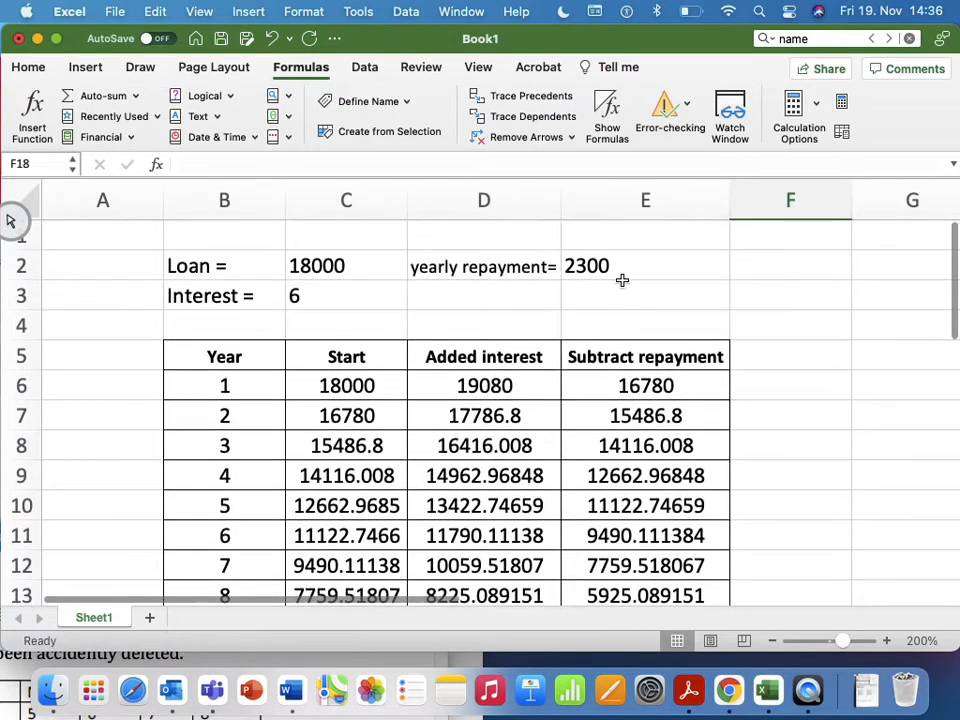
left_click(606, 267)
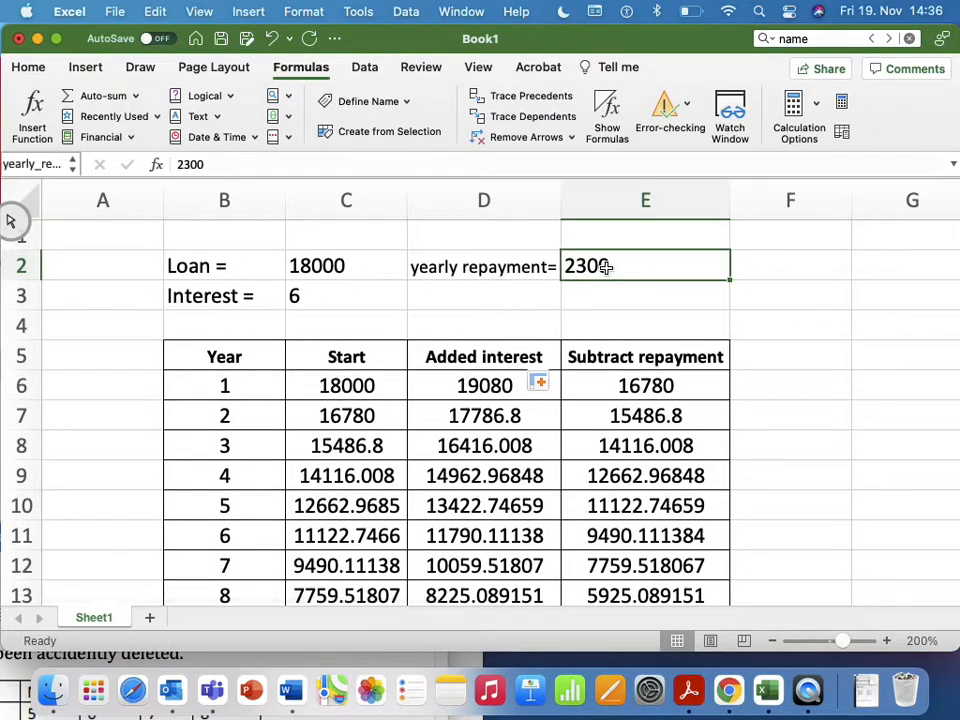
type("2100")
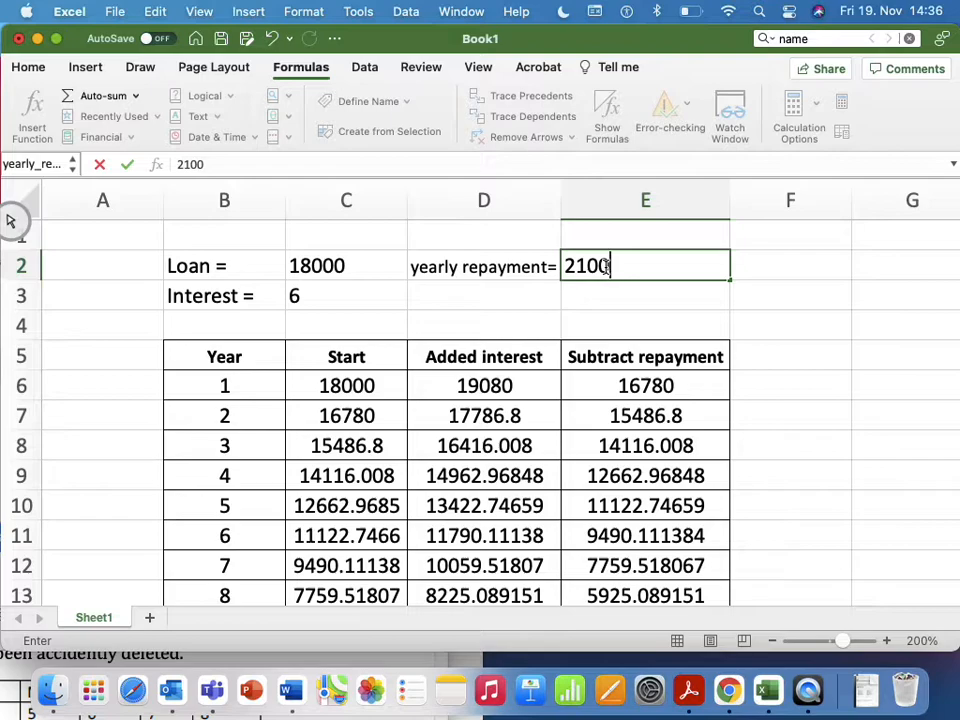
key("Return")
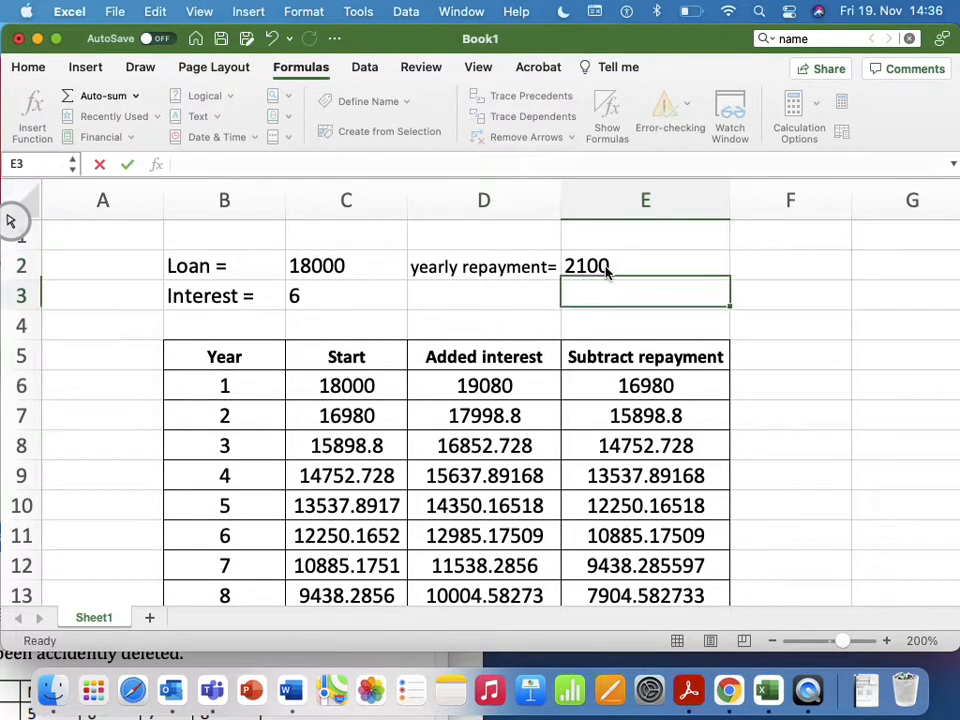
left_click(605, 266)
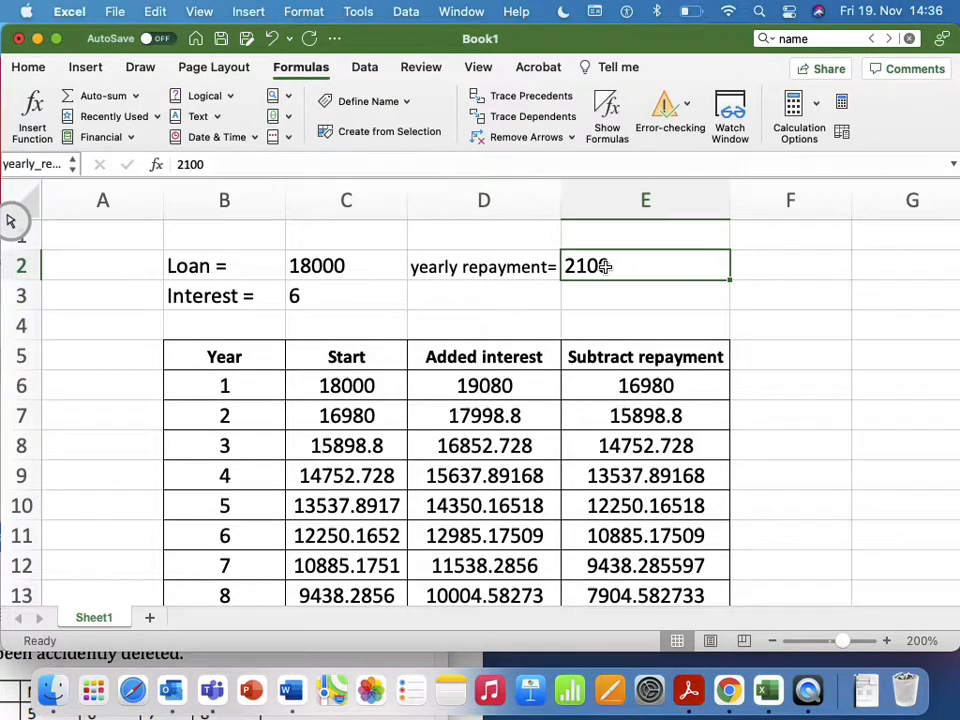
type("2050")
key("Return")
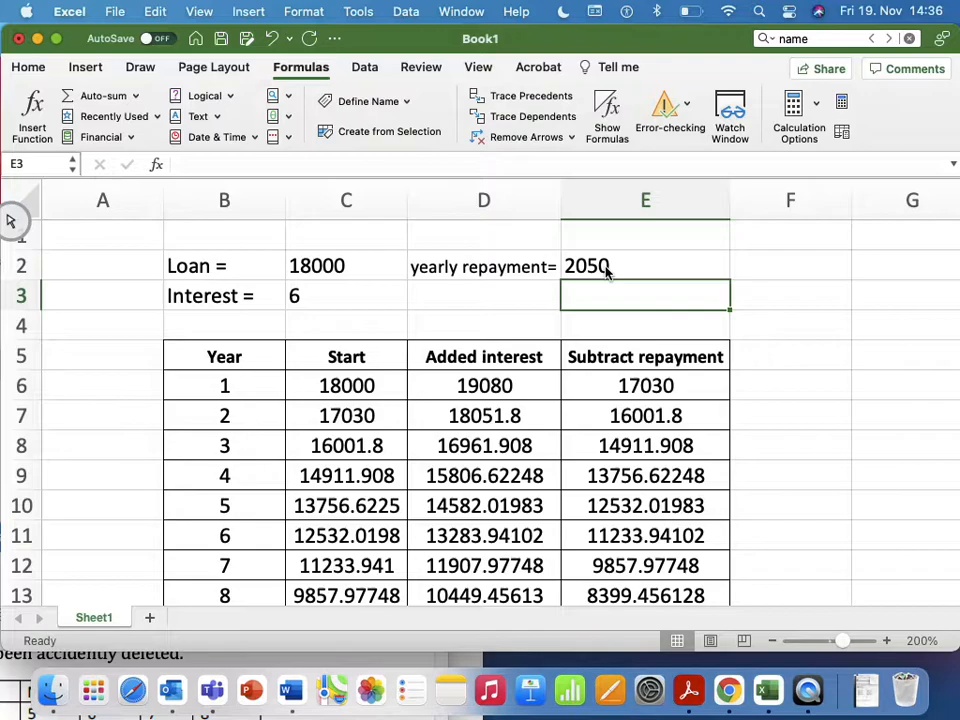
Define the additional name x for the yearly repayment cell E2
left_click(610, 265)
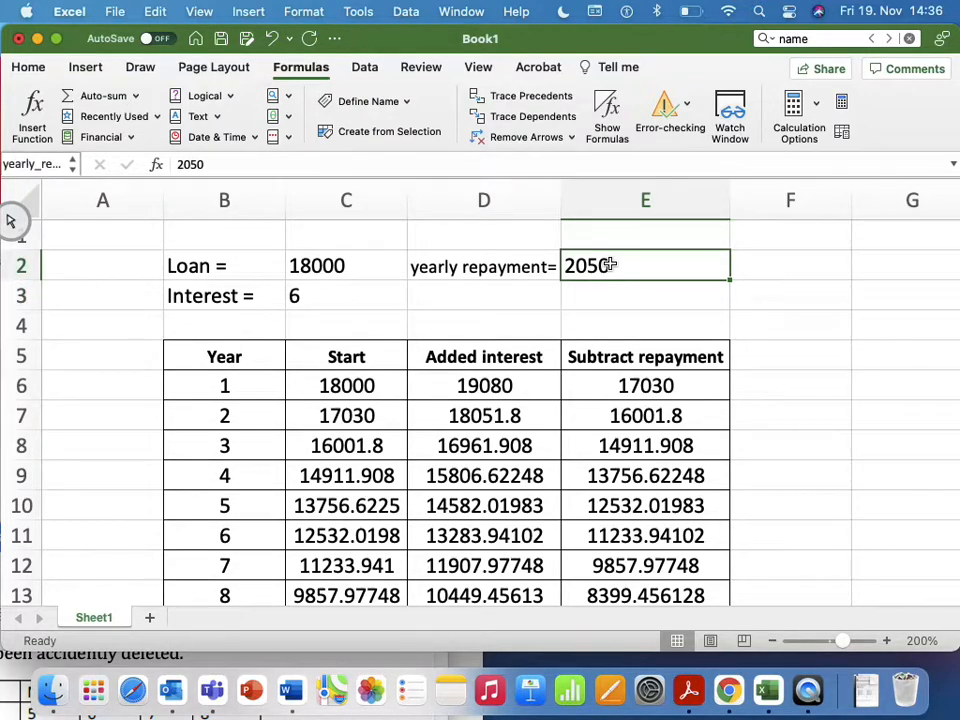
left_click(305, 68)
left_click(308, 70)
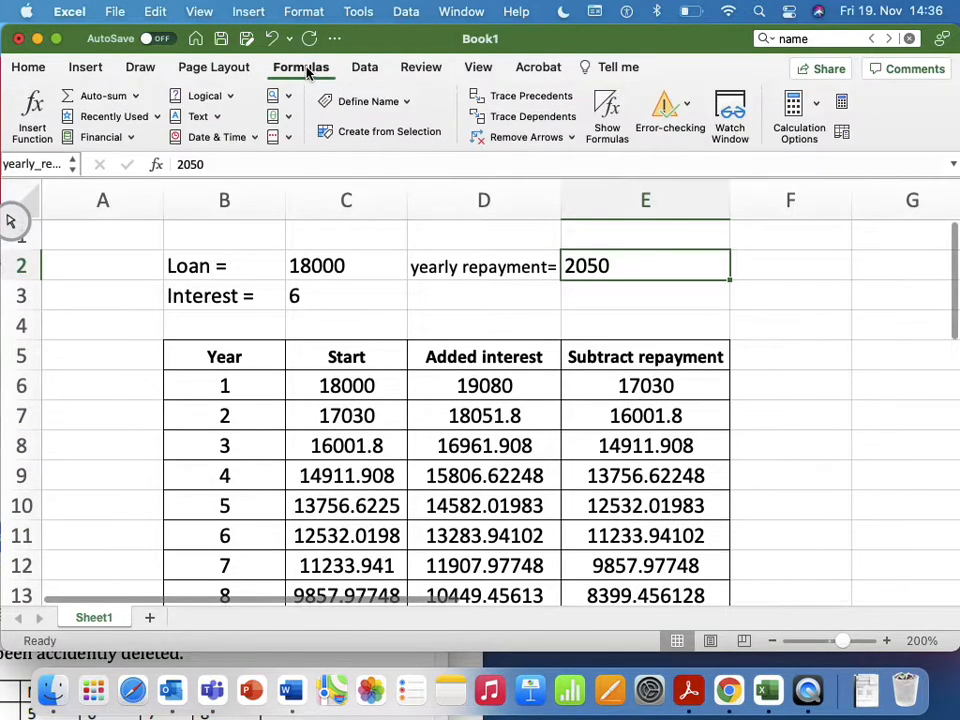
left_click(407, 101)
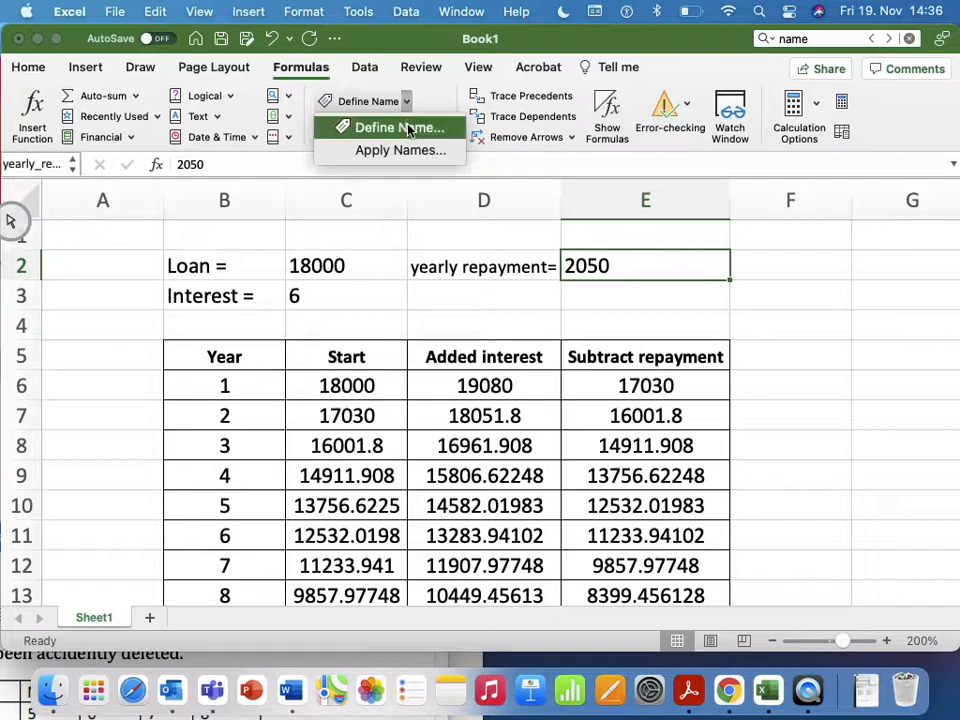
left_click(405, 128)
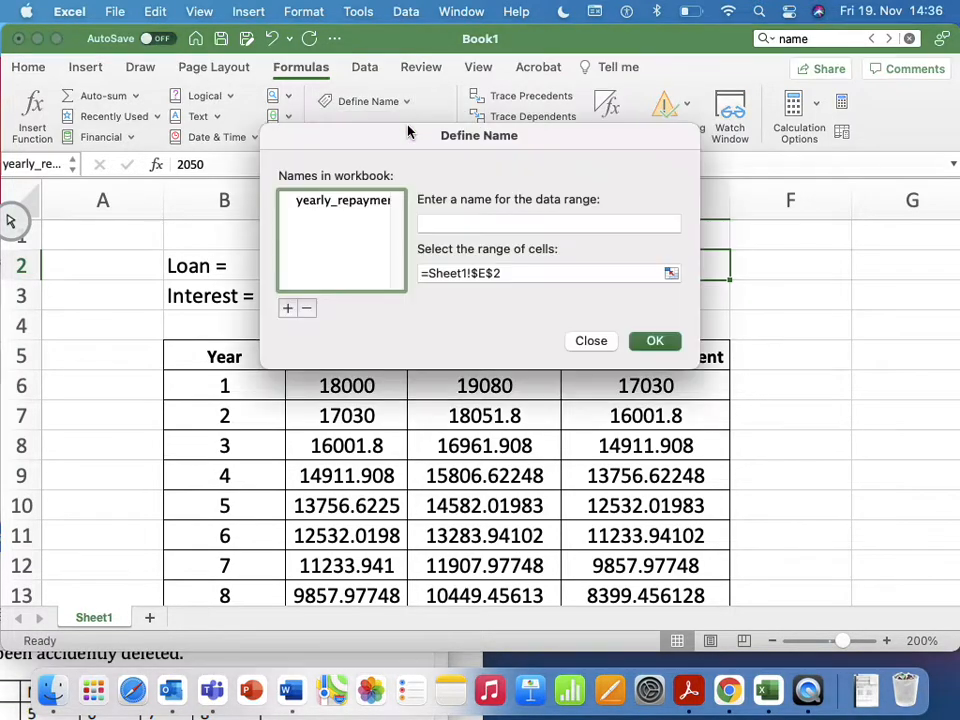
left_click(473, 227)
type("x")
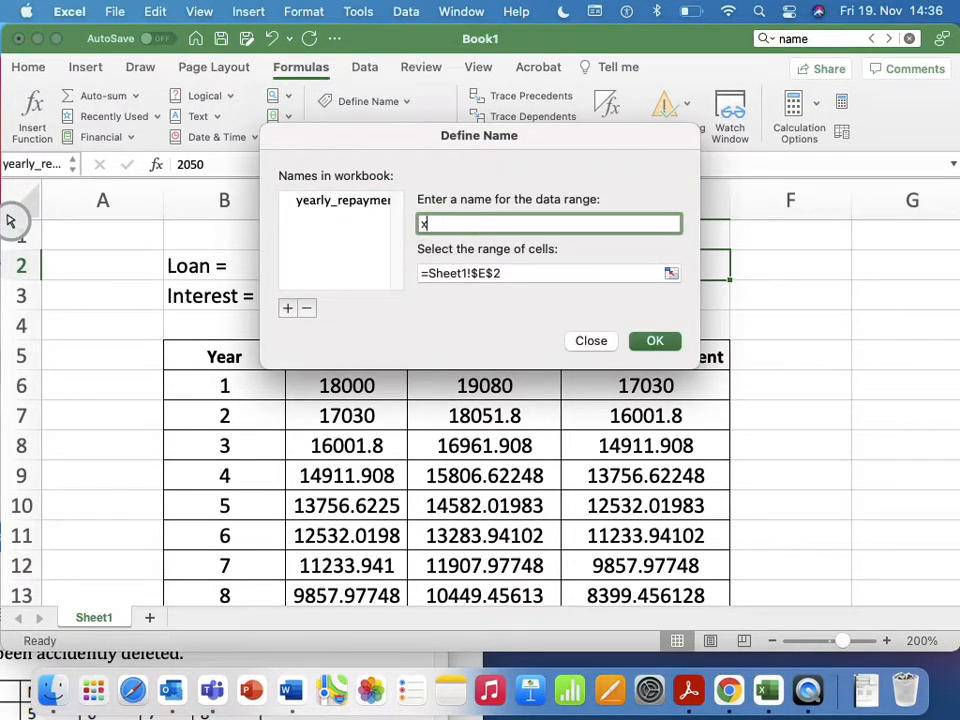
left_click(655, 340)
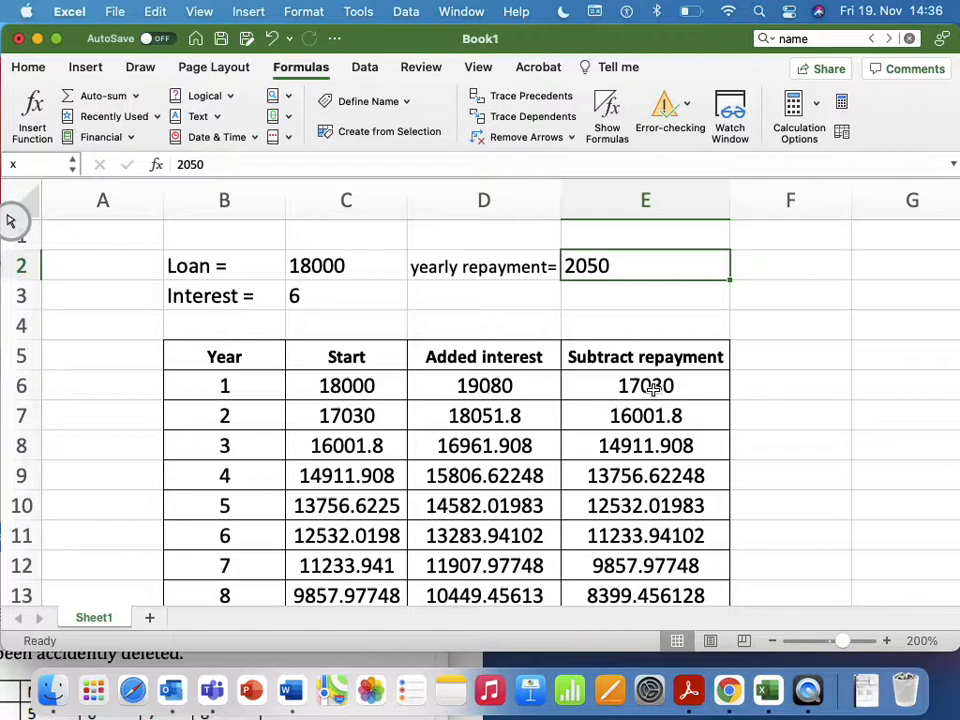
Replace yearly_repayment with x in the first-year subtract repayment formula so that E6 reads =D6-x
left_click(652, 389)
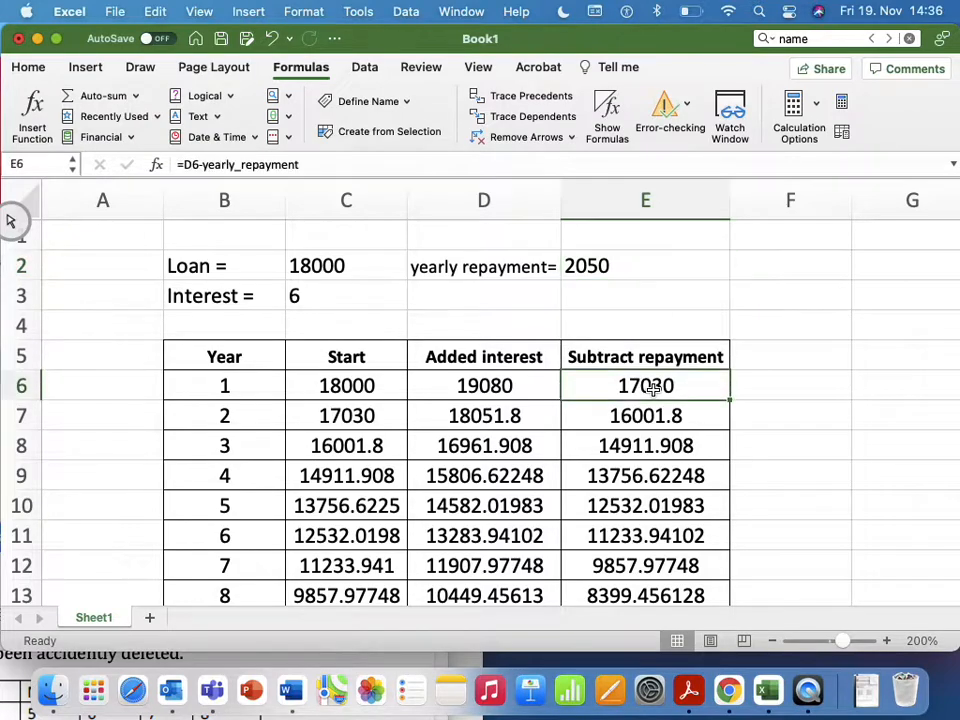
left_click(323, 165)
key("BackSpace")
key("BackSpace")
key("BackSpace")
key("BackSpace")
key("BackSpace")
key("BackSpace")
key("BackSpace")
key("BackSpace")
key("BackSpace")
key("BackSpace")
key("BackSpace")
key("BackSpace")
key("BackSpace")
key("BackSpace")
key("BackSpace")
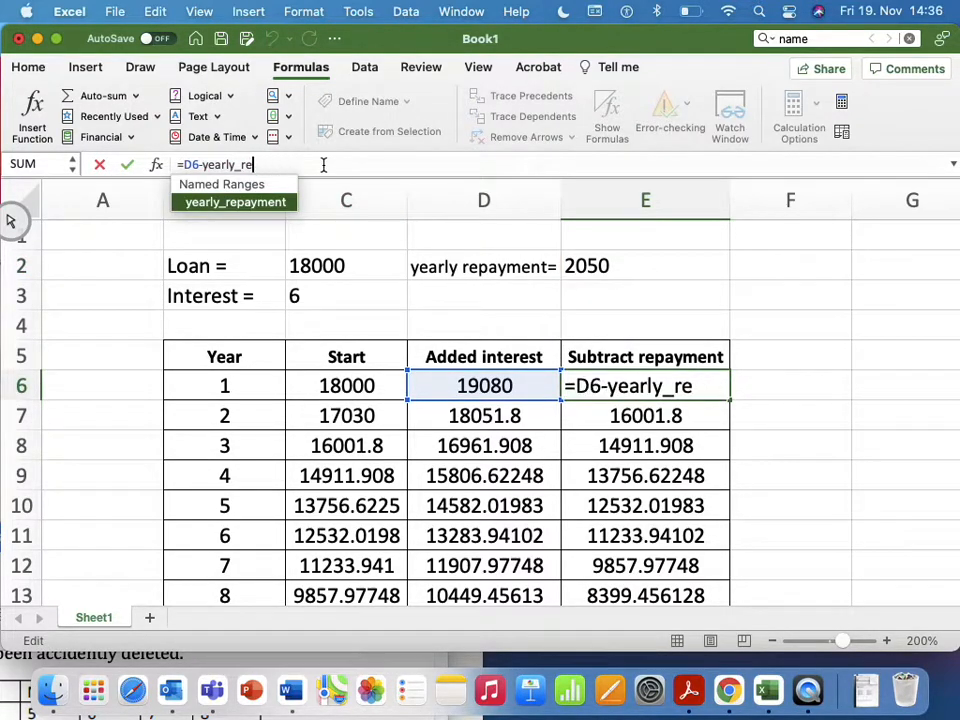
key("BackSpace")
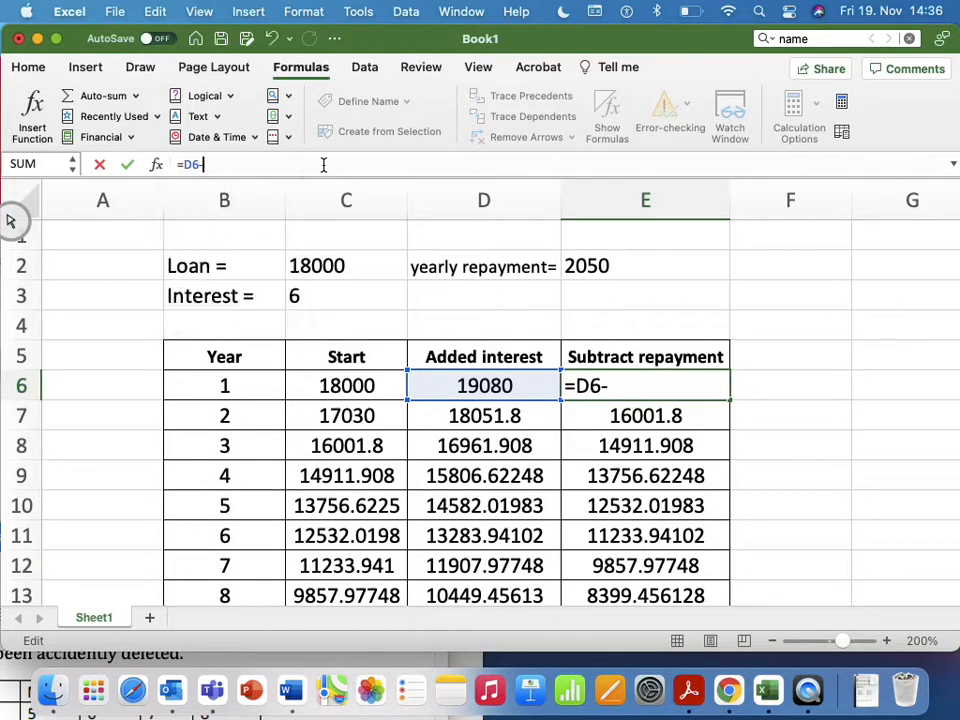
type("x")
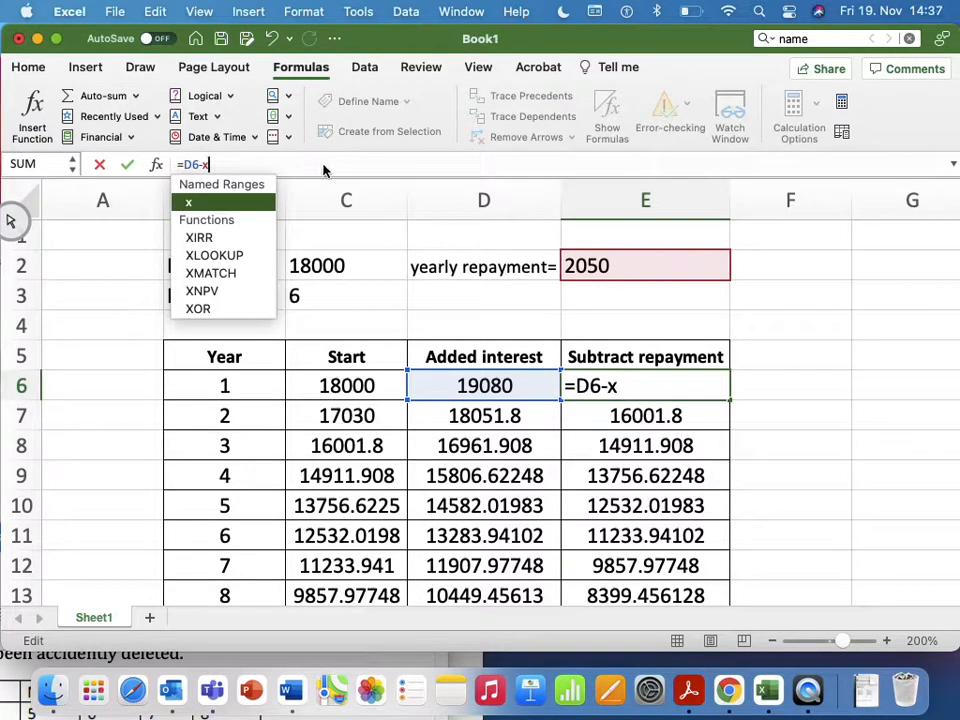
key("Return")
Fill the =D6-x formula down the subtract repayment column from E6 to row 19
left_click(648, 390)
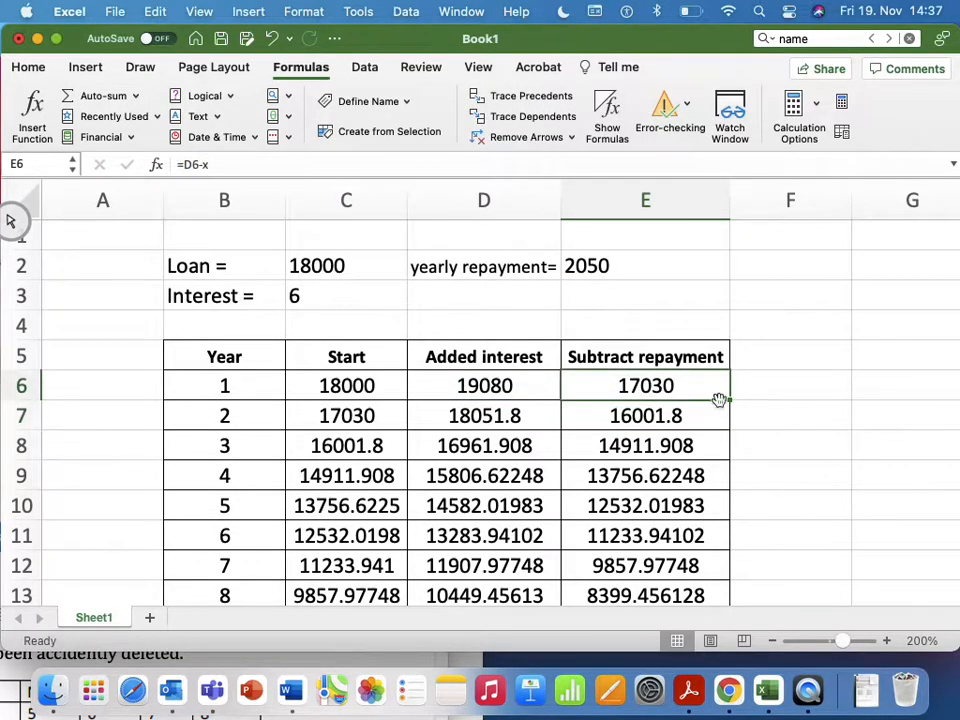
left_click_drag(731, 399, 722, 541)
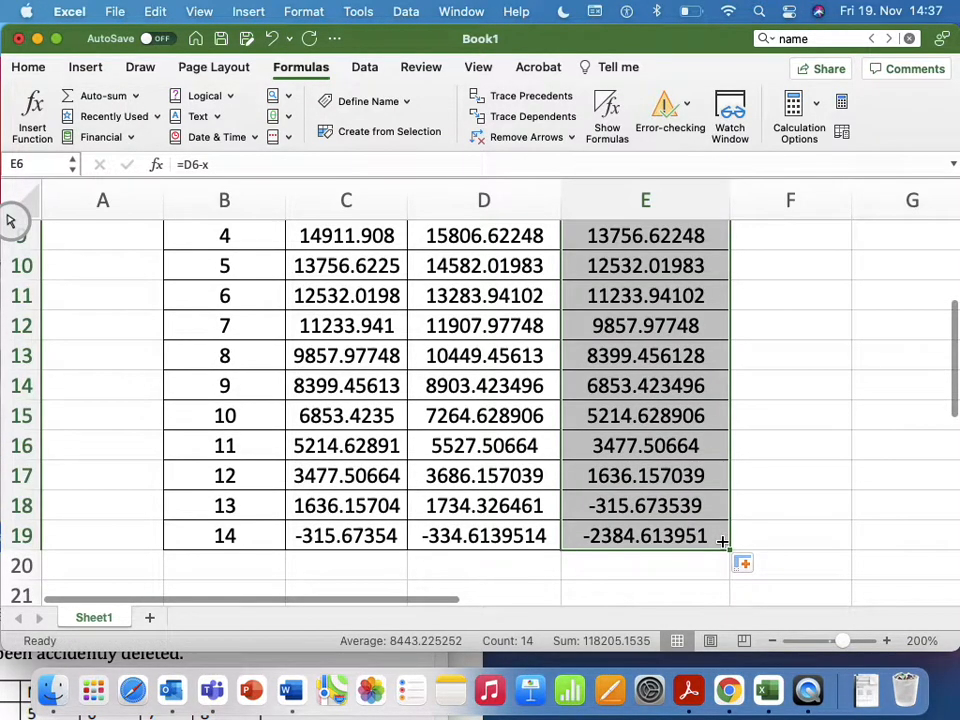
left_click(774, 506)
Set the yearly repayment in E2 to 2200 and check the closing balances of the final years
scroll(774, 506, "up", 5)
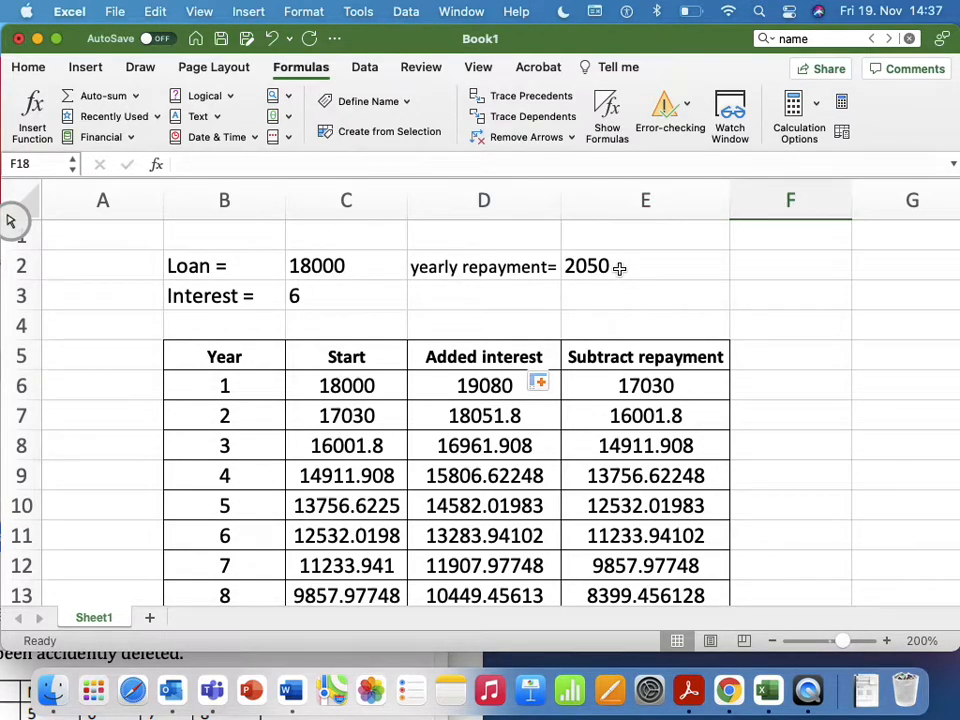
scroll(620, 268, "down", 7)
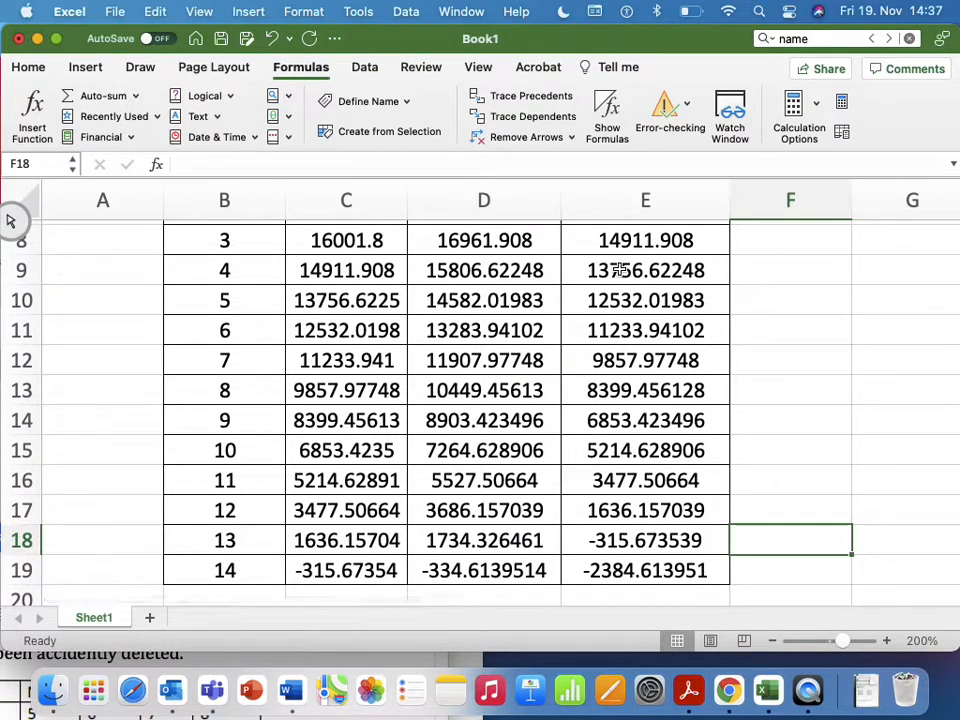
scroll(620, 270, "up", 7)
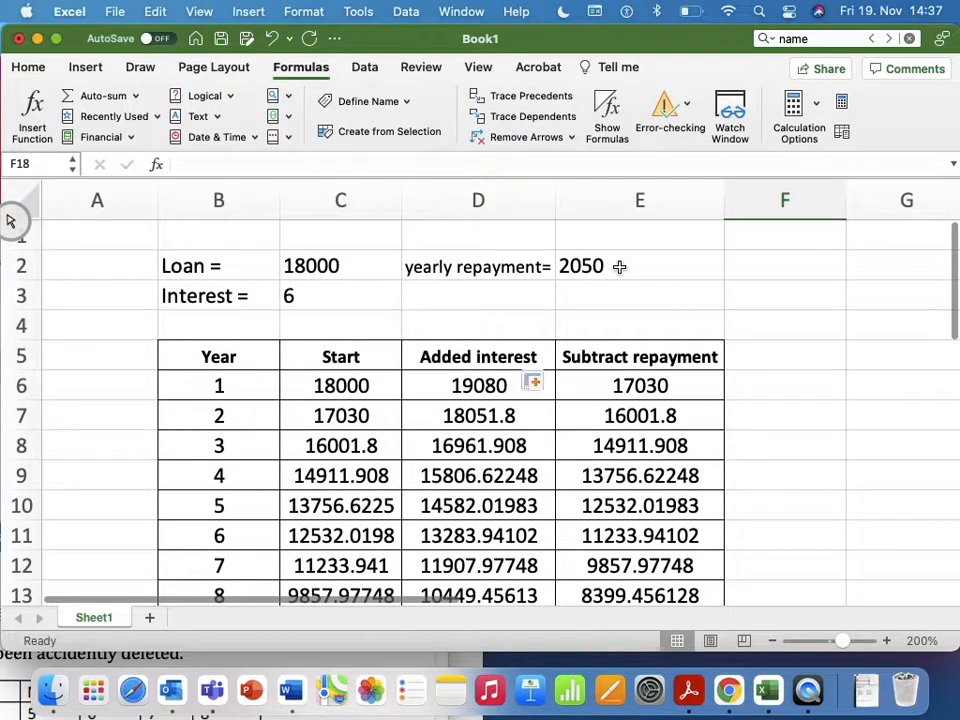
left_click(617, 268)
type("2200")
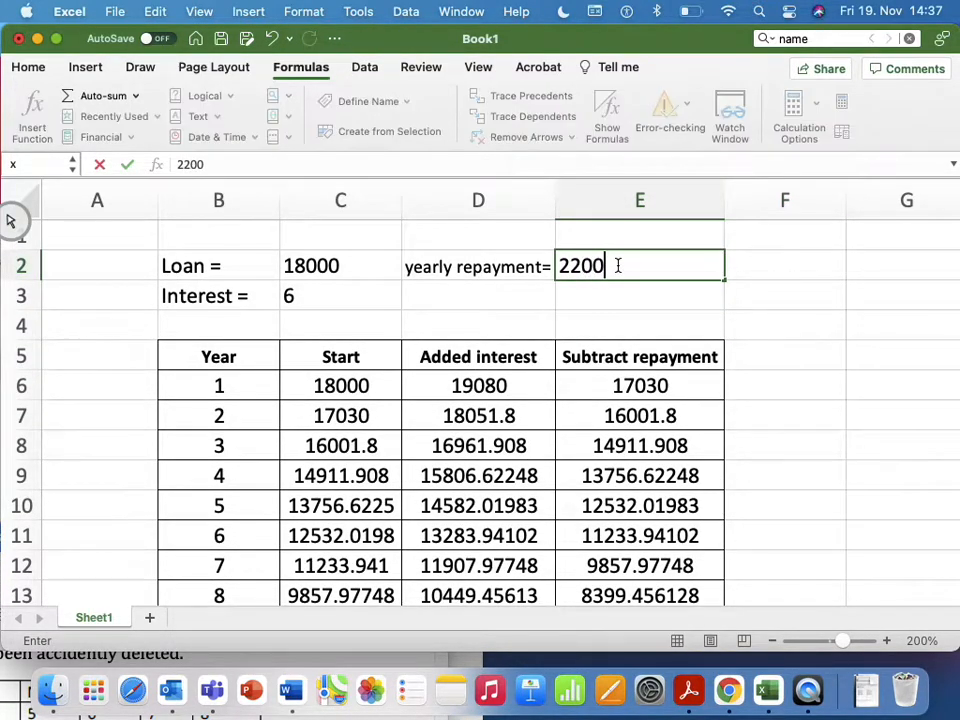
key("Return")
scroll(650, 369, "down", 5)
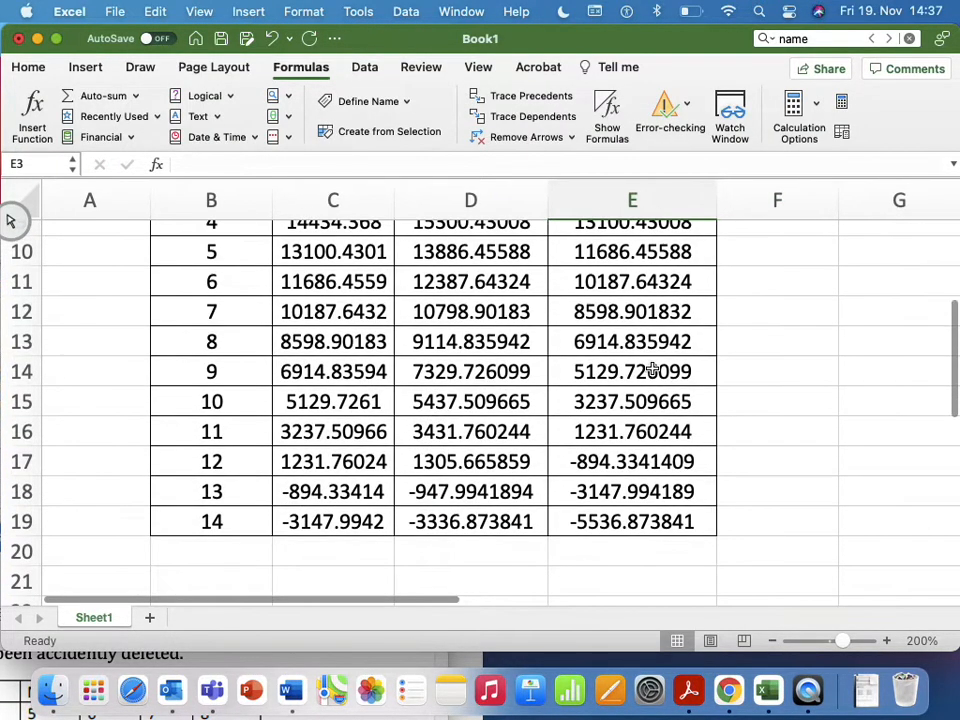
Set the yearly repayment in E2 to 2500 and check in which year the closing balance turns negative
scroll(651, 366, "up", 5)
left_click(602, 273)
type("2500")
key("Return")
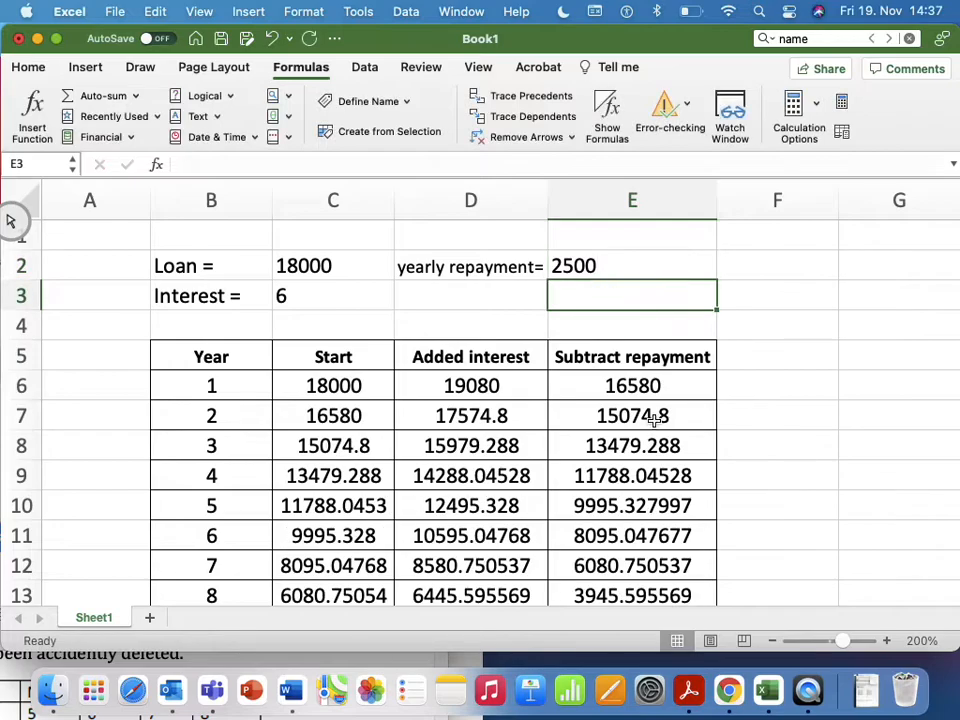
scroll(652, 420, "down", 5)
scroll(653, 420, "up", 2)
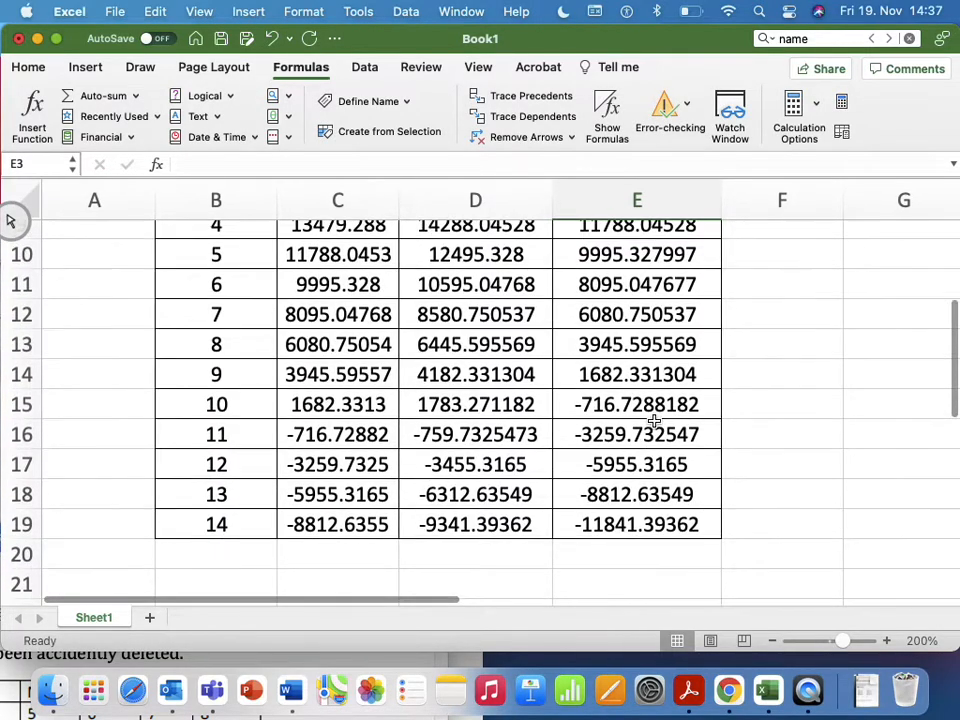
scroll(654, 422, "up", 1)
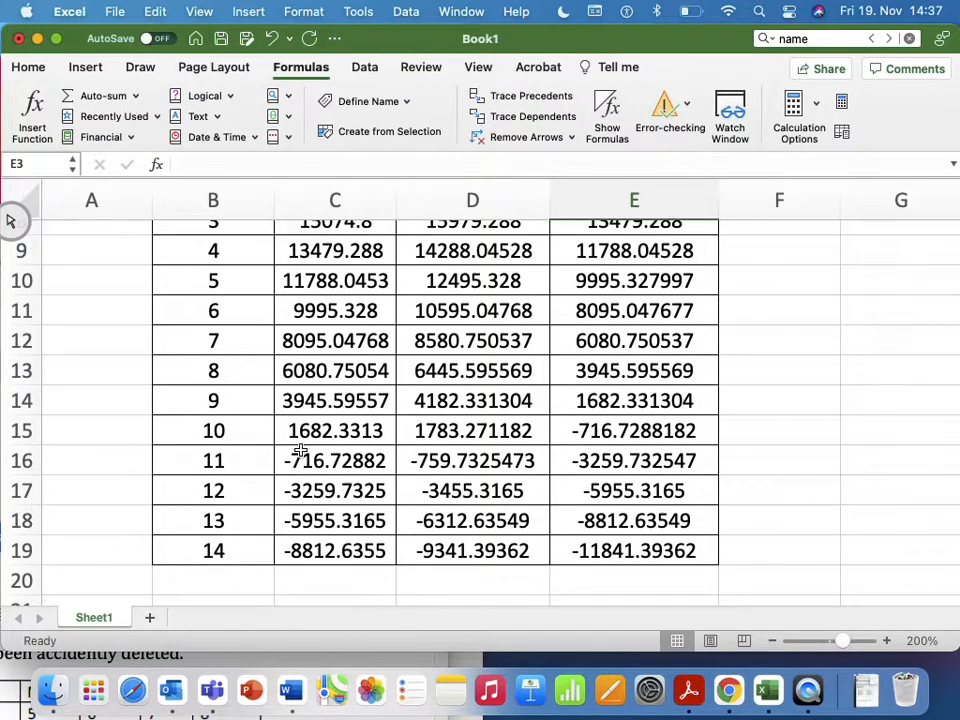
Fill the year 10 row of the table, B15 to E15, with yellow
left_click(641, 430)
left_click_drag(572, 426, 222, 425)
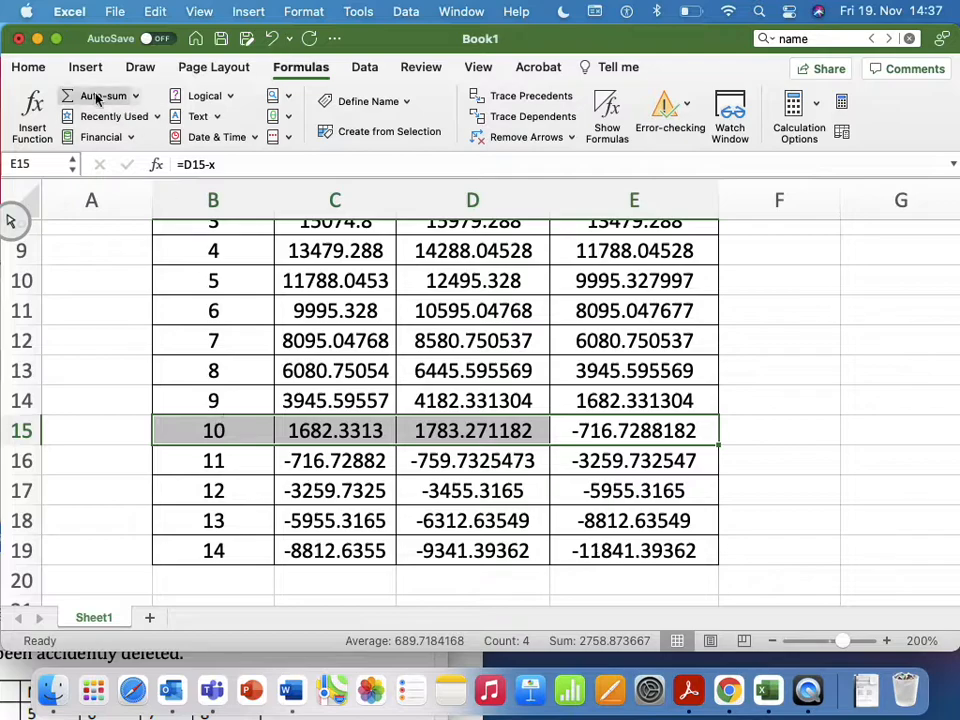
left_click(28, 67)
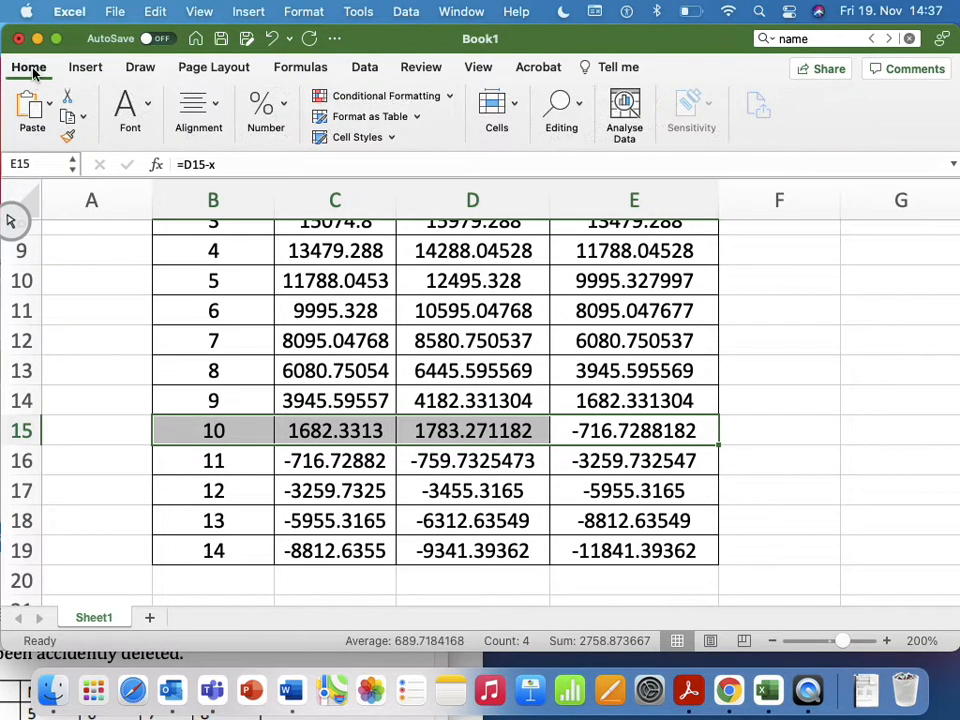
left_click(148, 110)
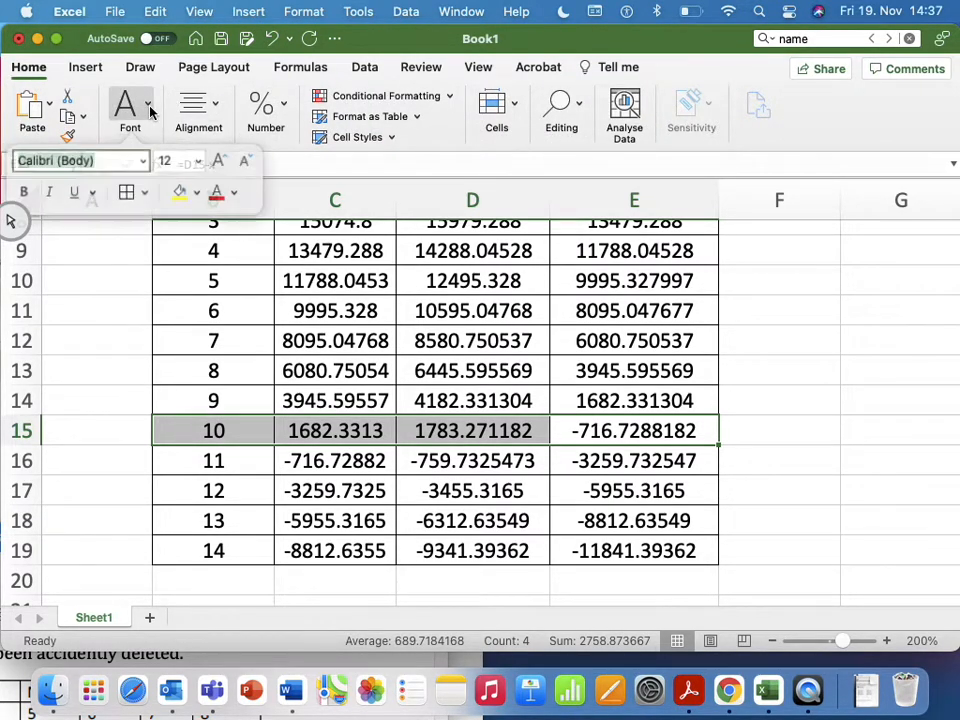
left_click(178, 189)
left_click(814, 413)
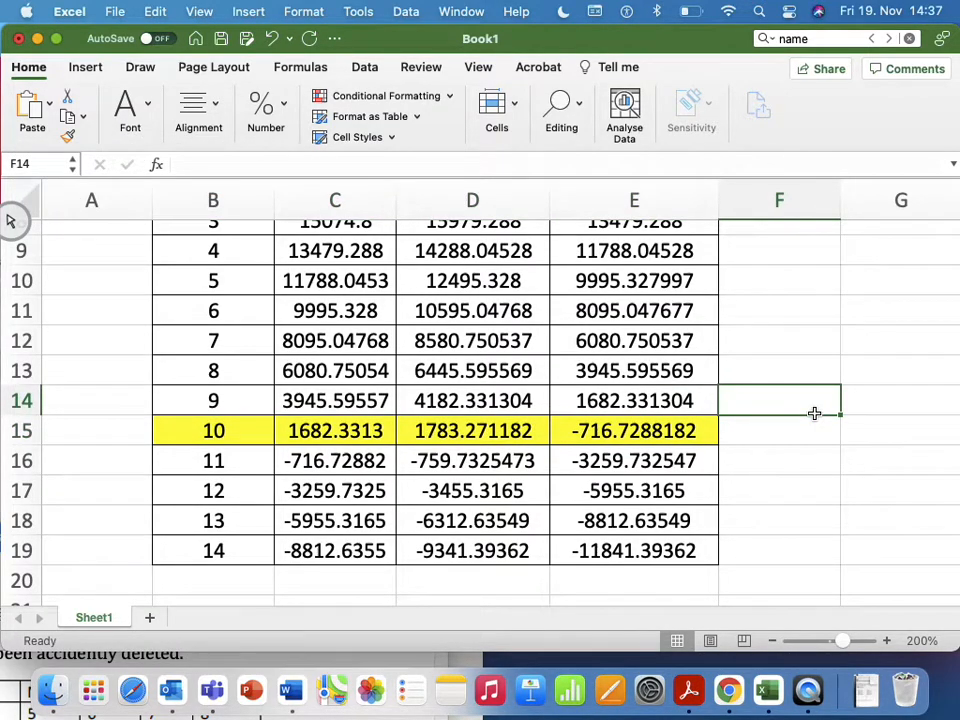
Link cell F3 to the year 10 closing balance in E15
scroll(810, 400, "up", 5)
left_click(790, 301)
type("=")
scroll(725, 400, "down", 6)
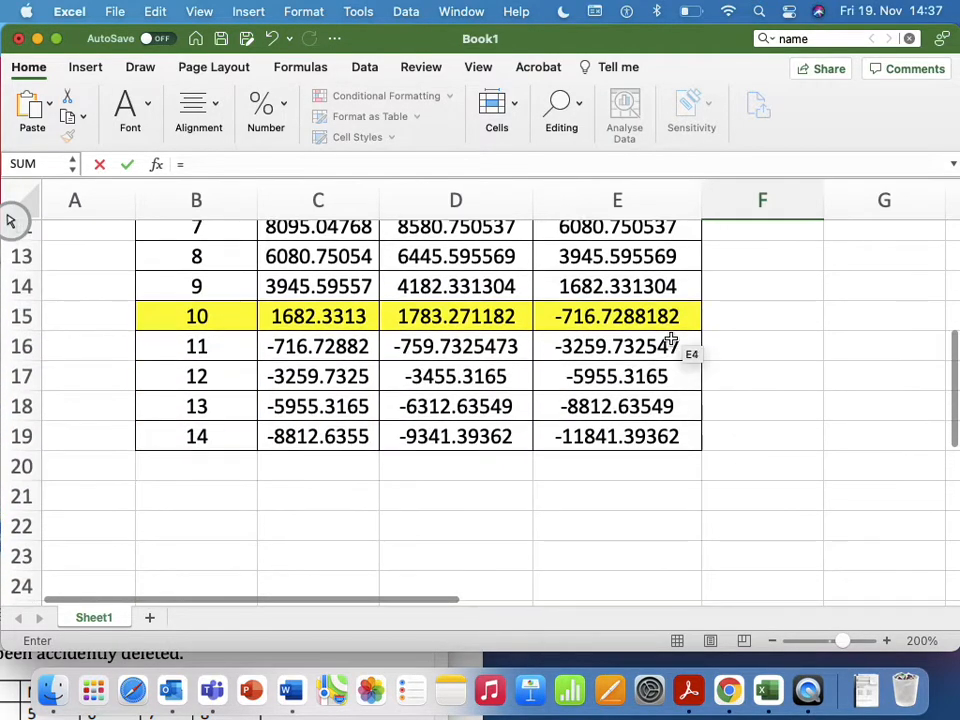
left_click(666, 317)
key("Return")
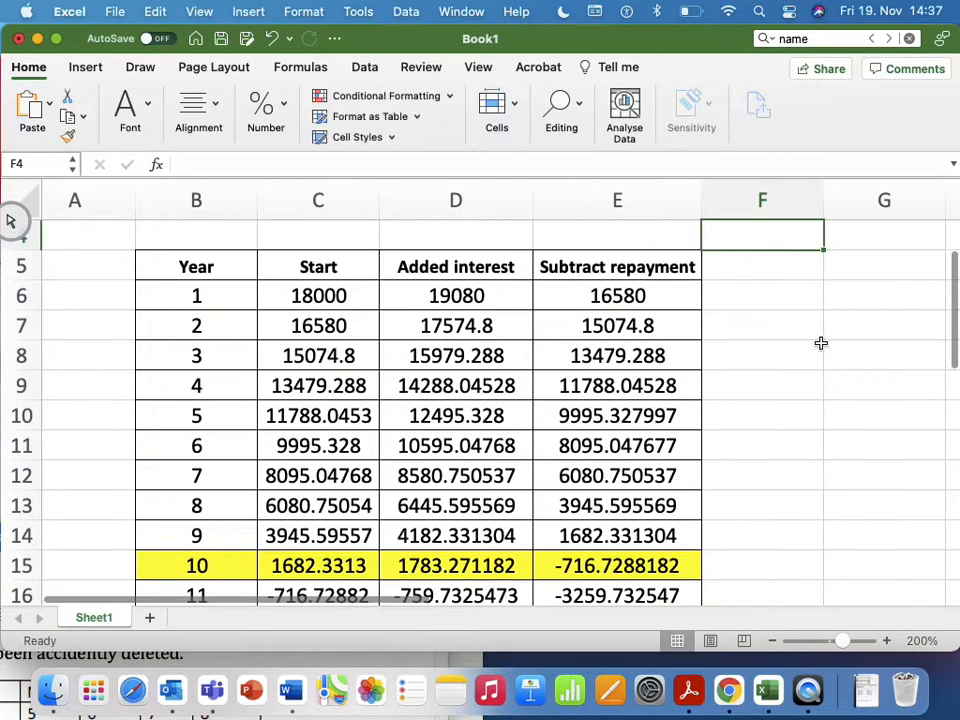
Set the yearly repayment in E2 to 2450 and check the linked year 10 balance in F3
scroll(820, 343, "up", 4)
left_click(611, 266)
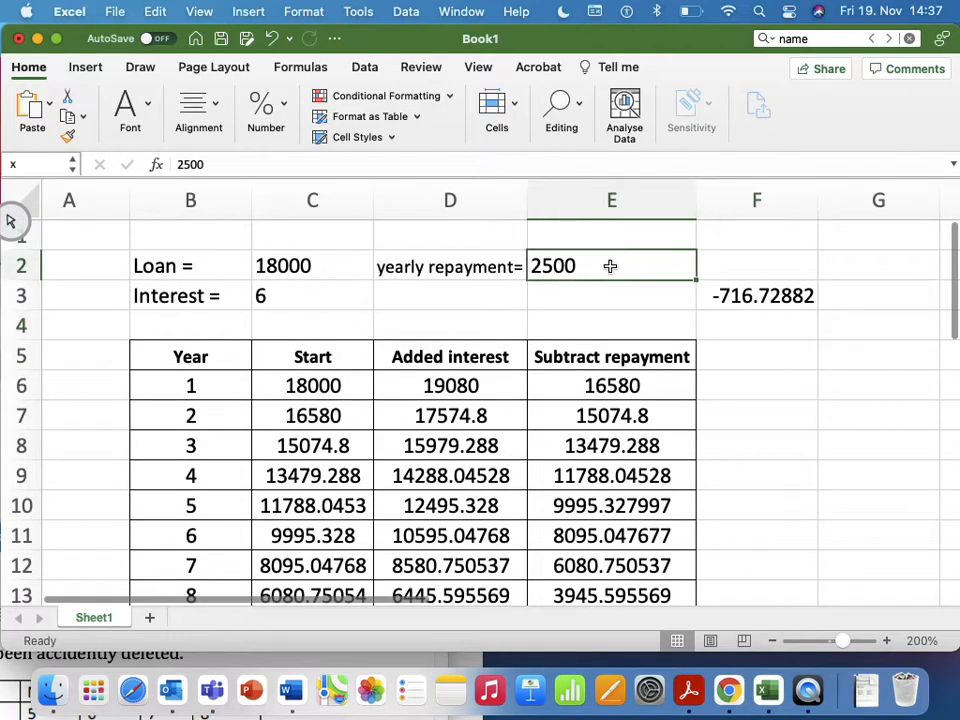
type("2459")
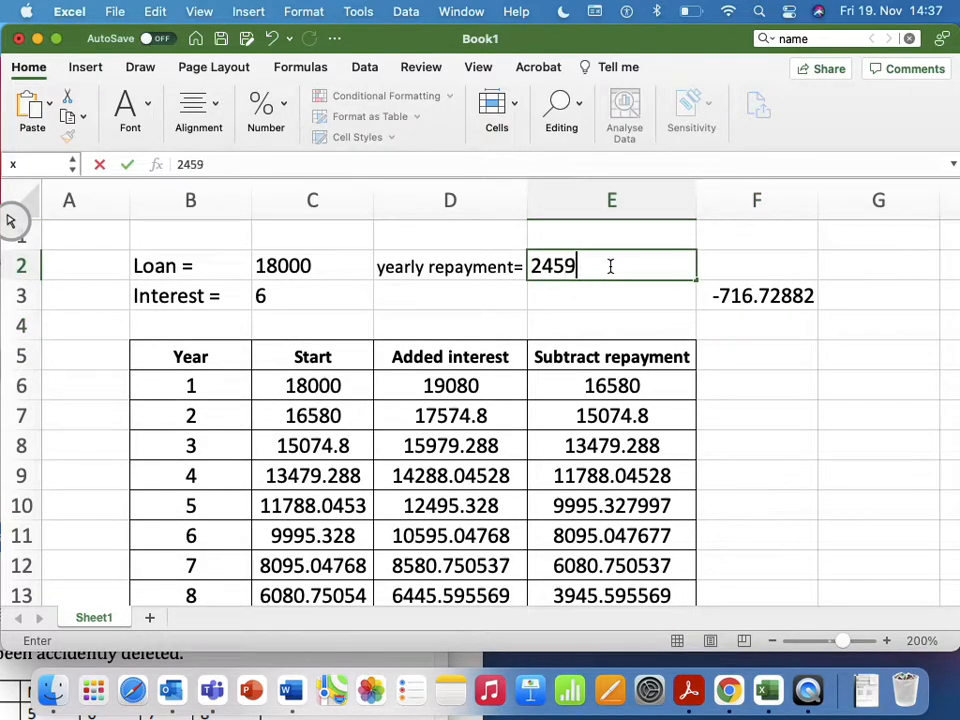
key("BackSpace")
type("0")
key("Return")
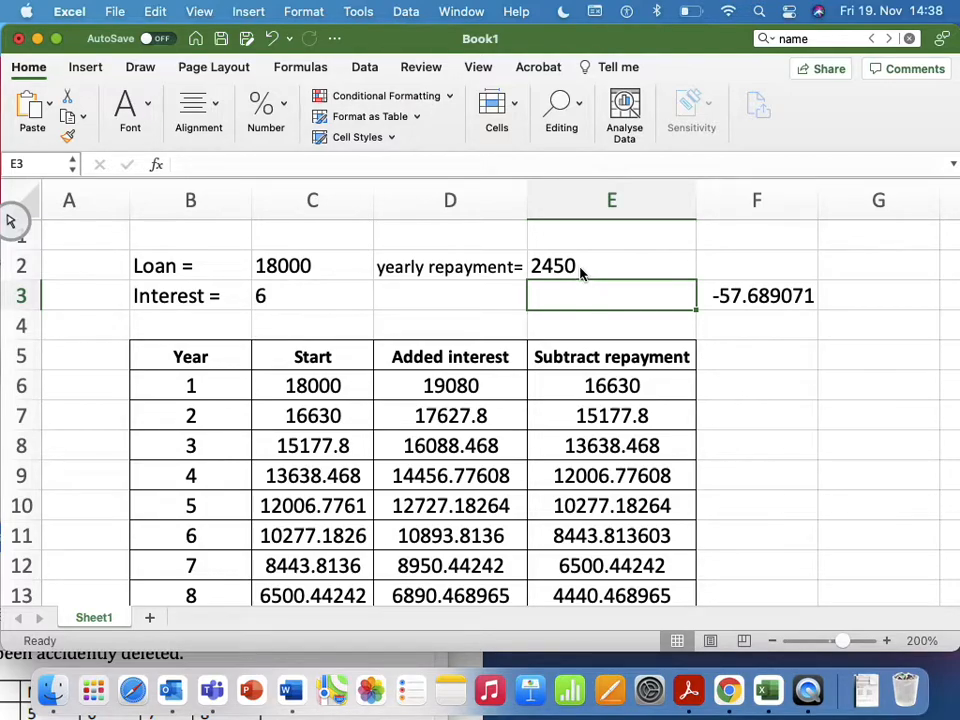
Try yearly repayments of 2445 and 2447 in E2, comparing the year 10 balance in F3
left_click(580, 267)
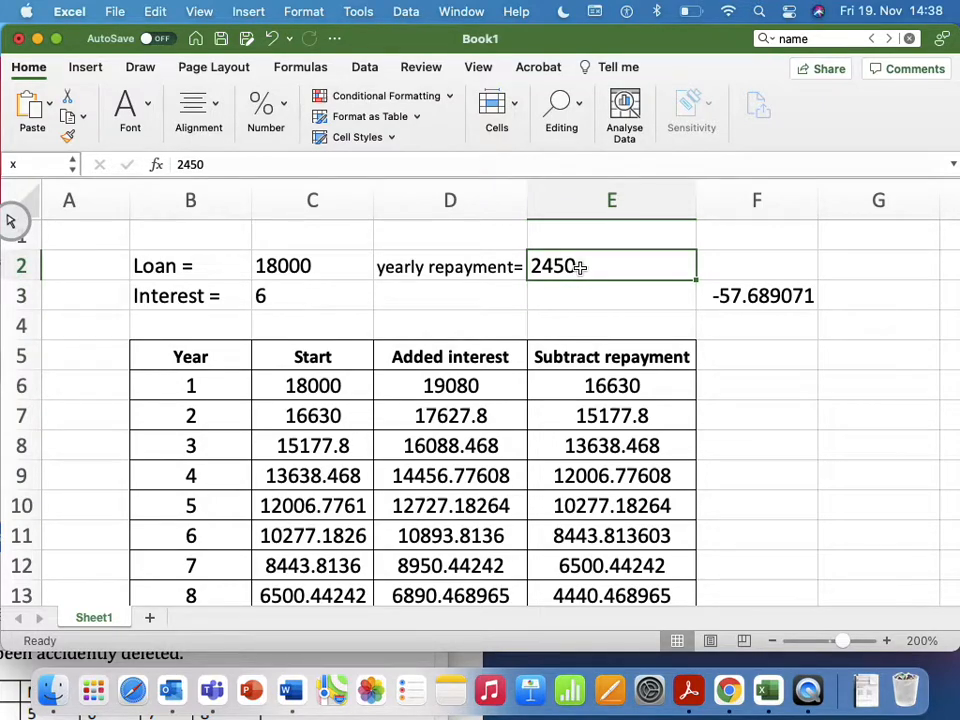
type("24")
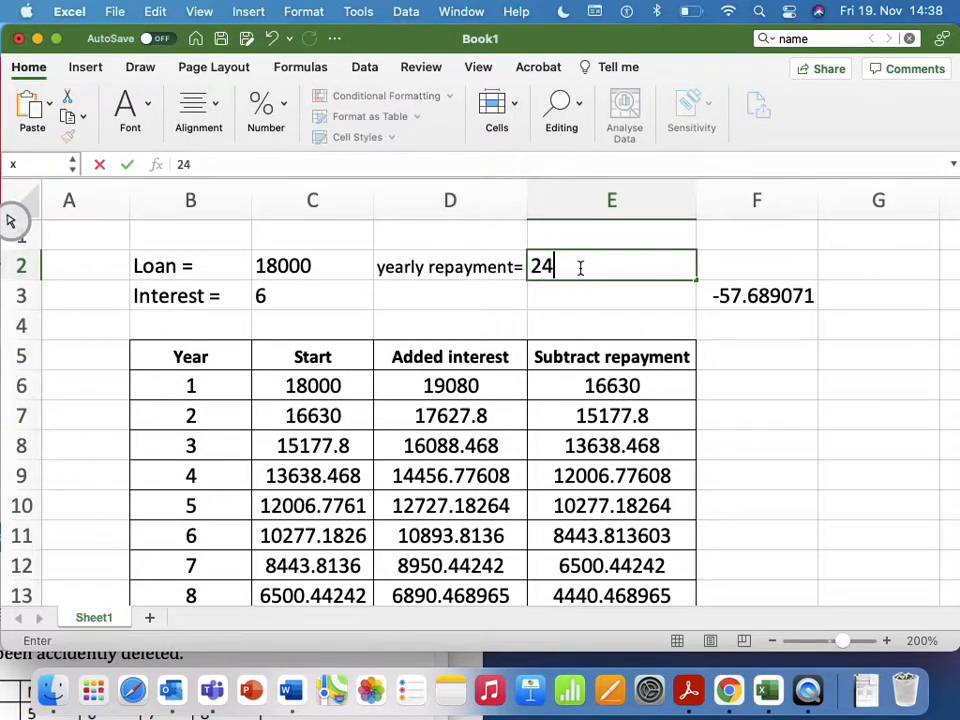
type("45")
key("Return")
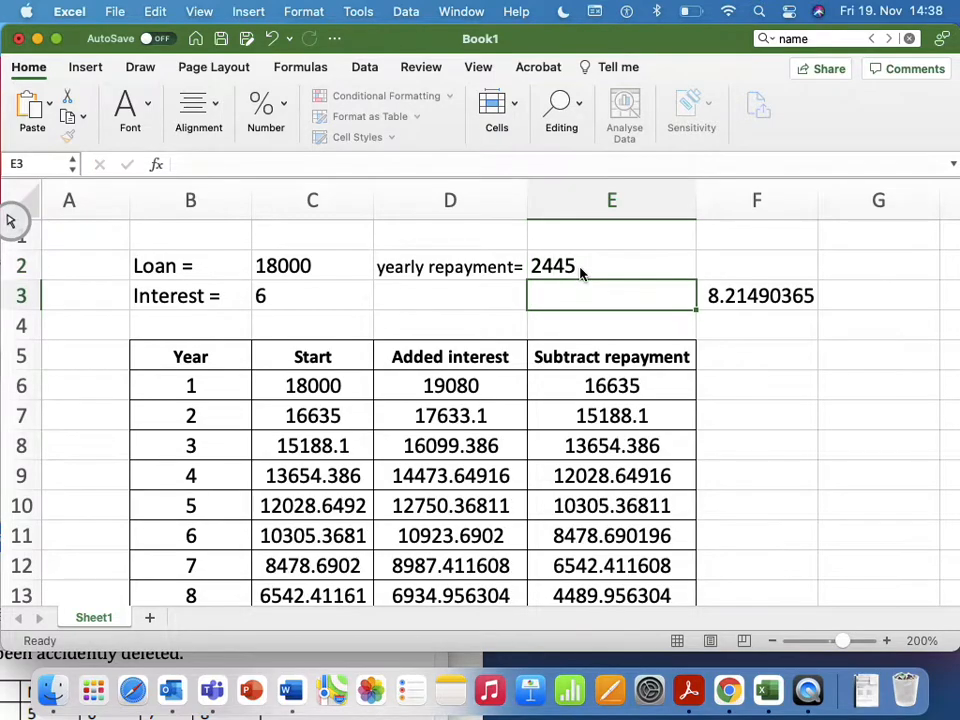
left_click(580, 268)
type("2447")
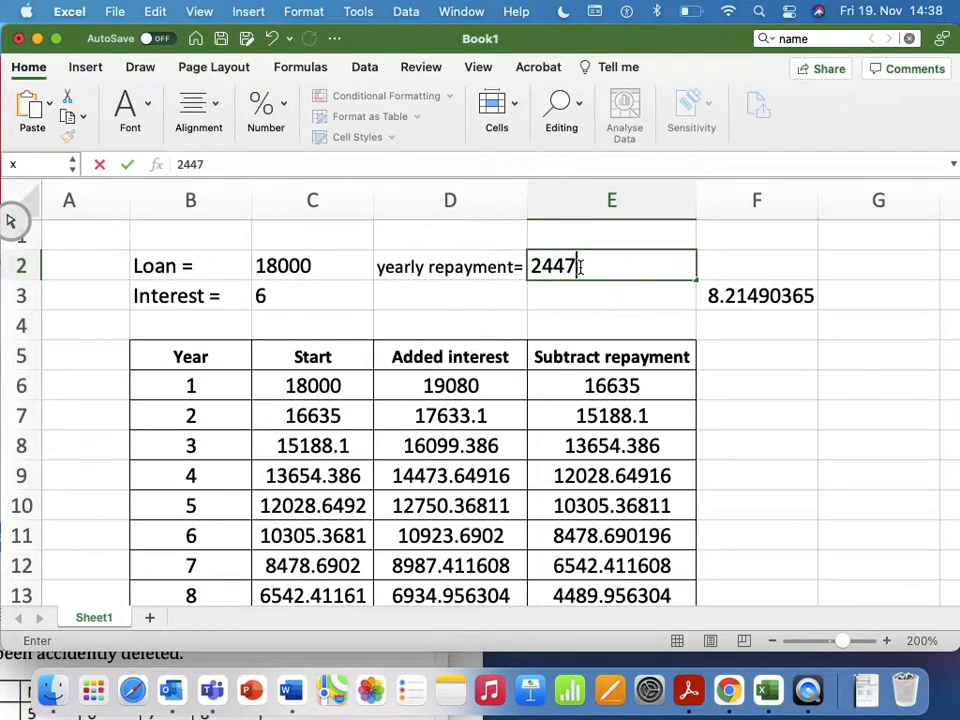
key("Return")
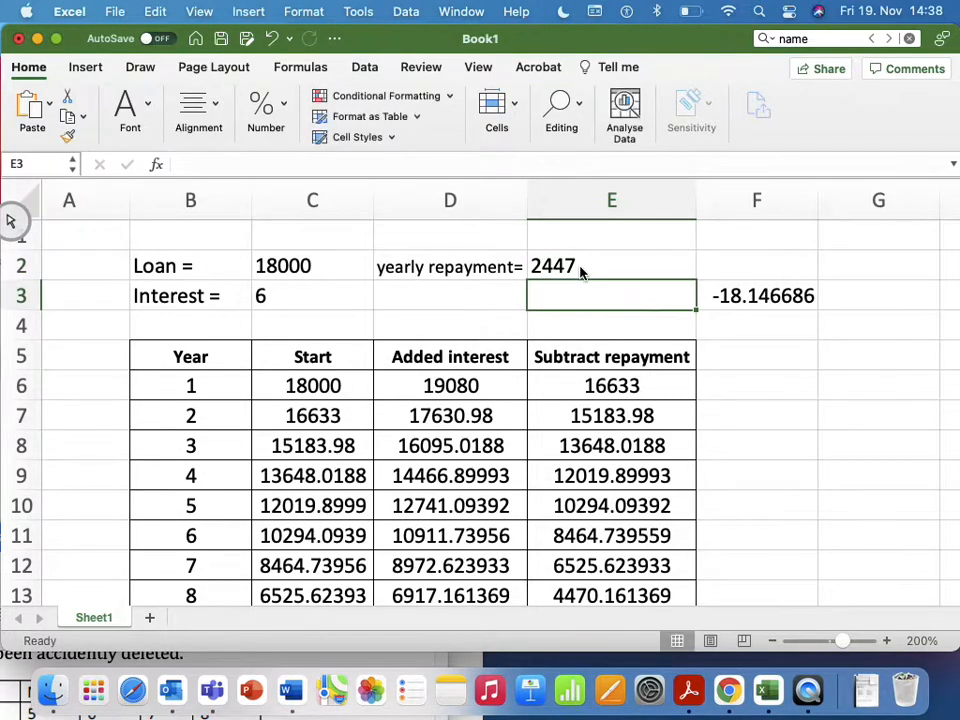
Set the yearly repayment in E2 to 2446 to bring the year 10 balance close to zero
left_click(580, 268)
type("2446")
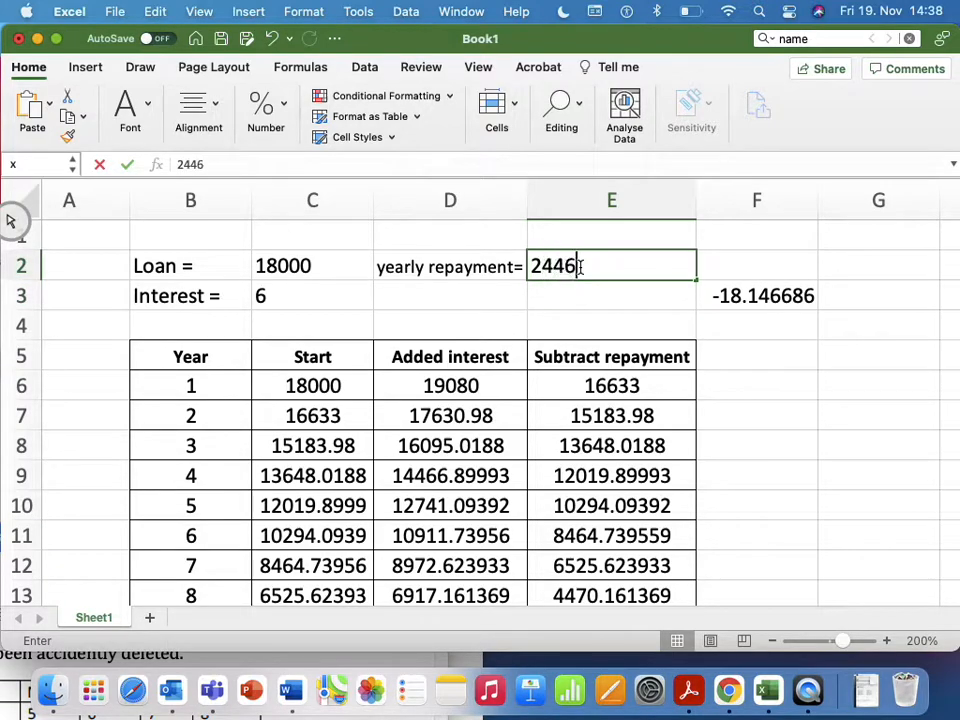
key("Return")
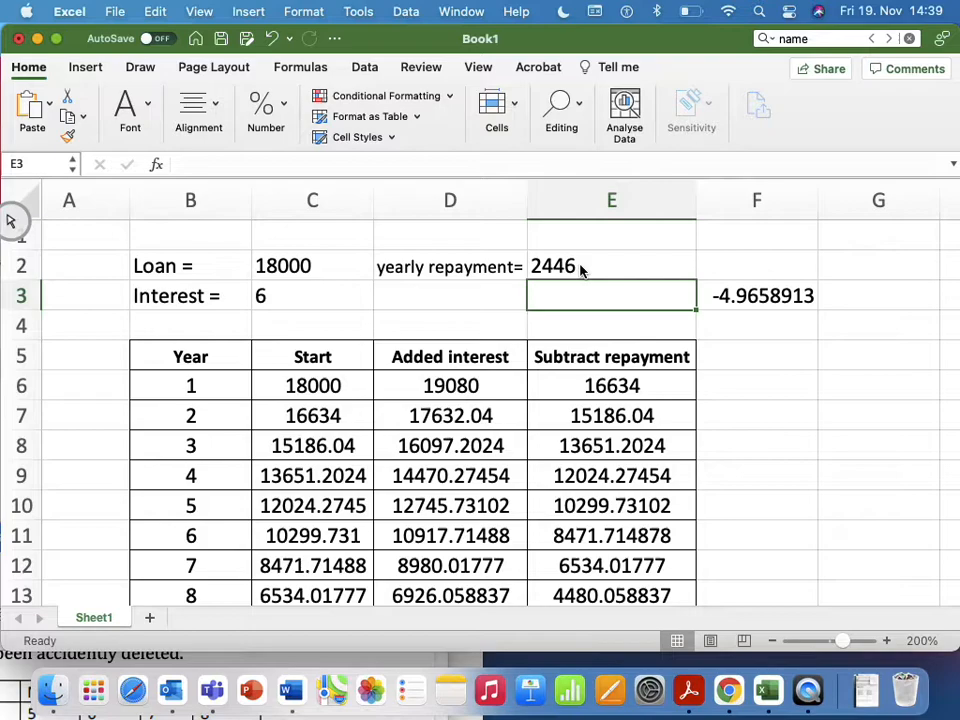
Define the name Loan for the loan amount cell C2
left_click(330, 270)
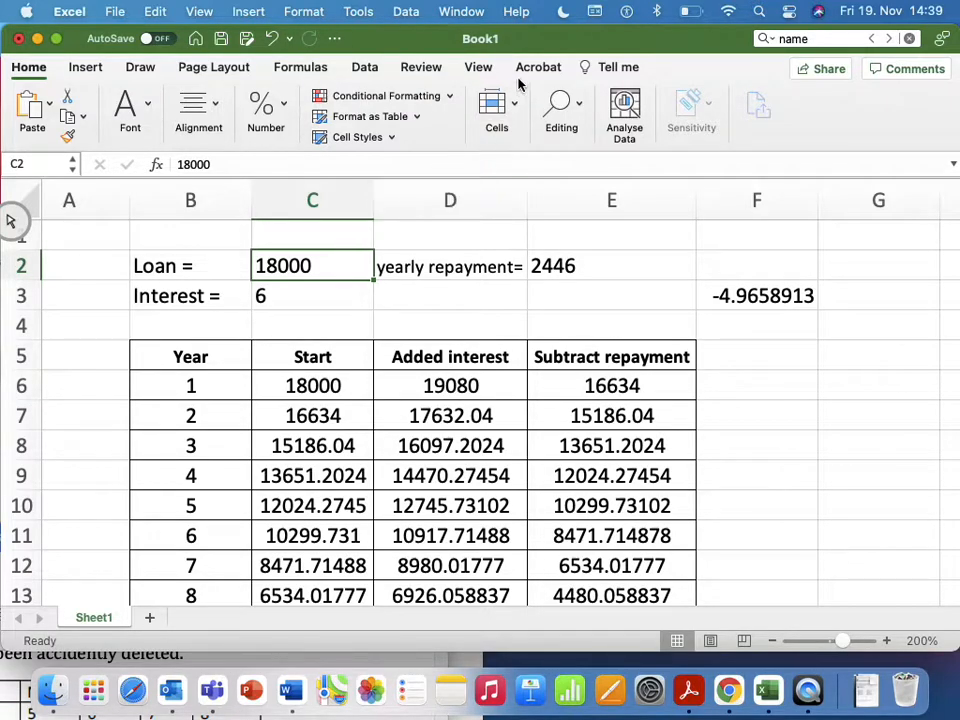
left_click(316, 67)
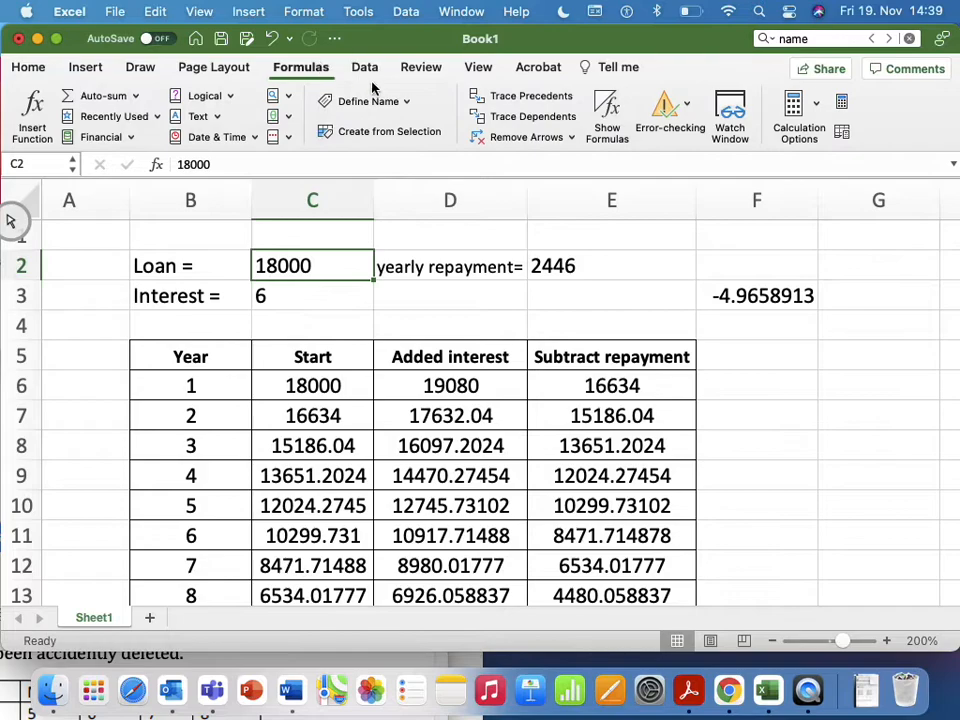
left_click(405, 101)
left_click(400, 128)
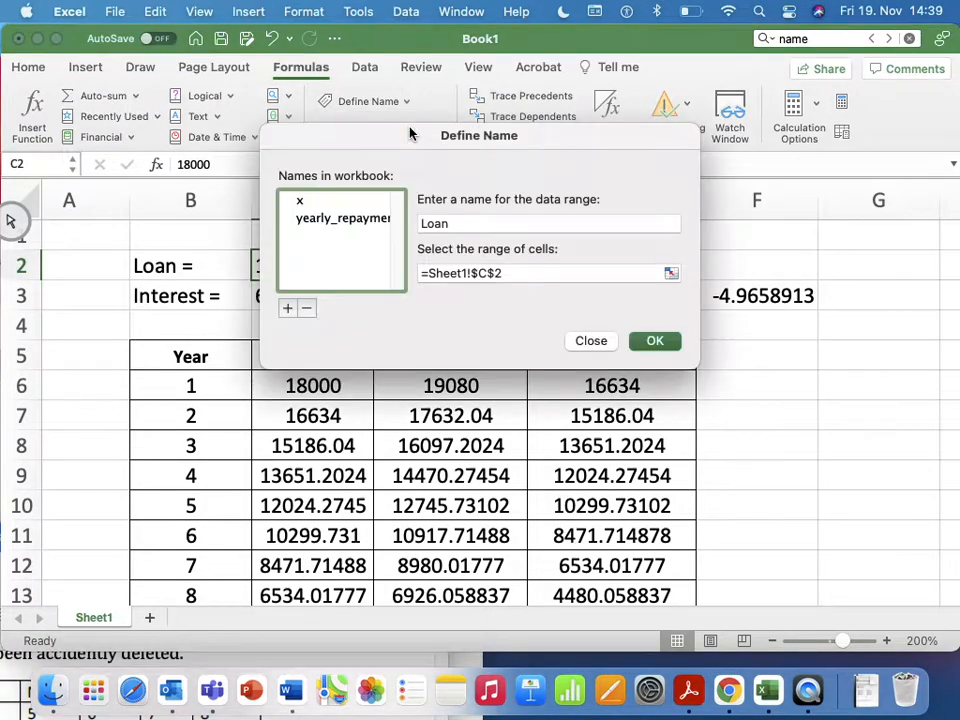
left_click(654, 341)
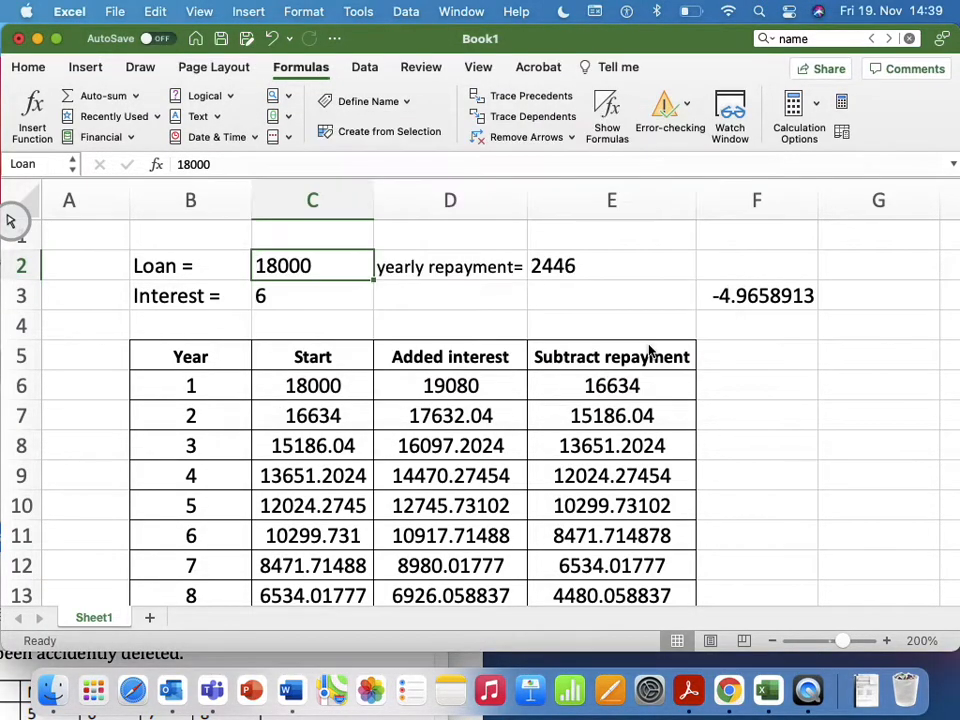
Try the name r for the interest cell C3, and define its name as int instead
left_click(281, 297)
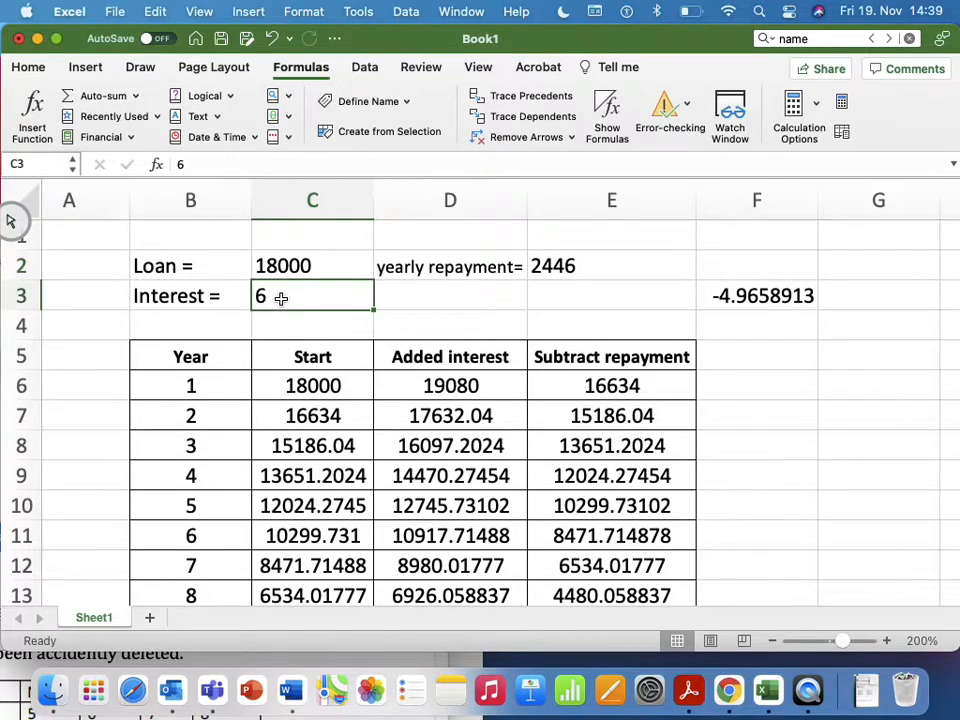
left_click(405, 101)
left_click(400, 128)
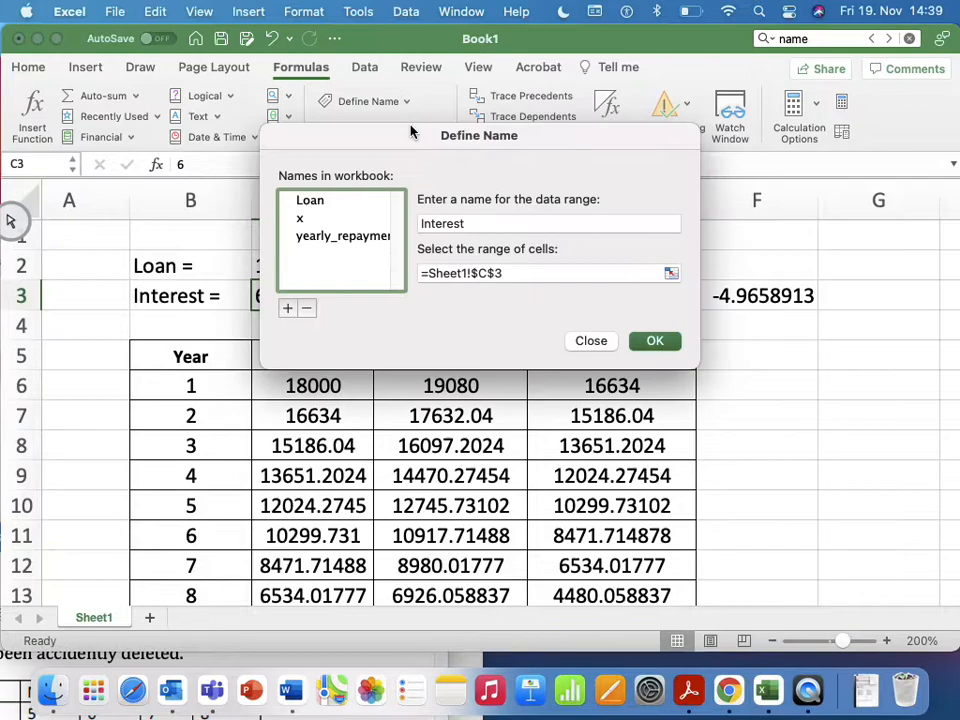
left_click_drag(475, 222, 424, 223)
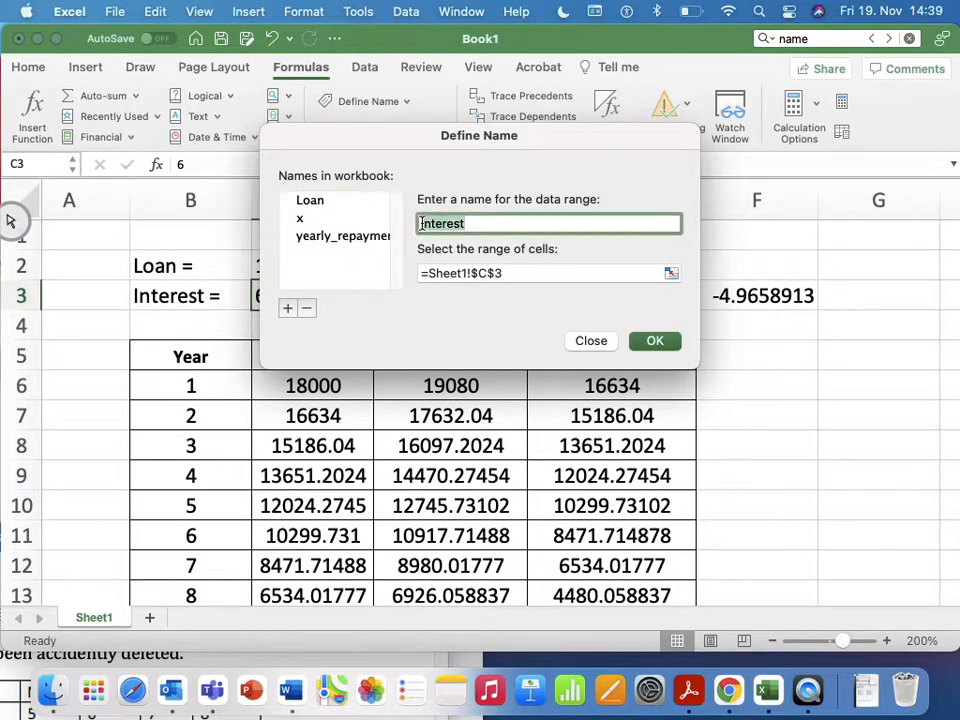
type("r")
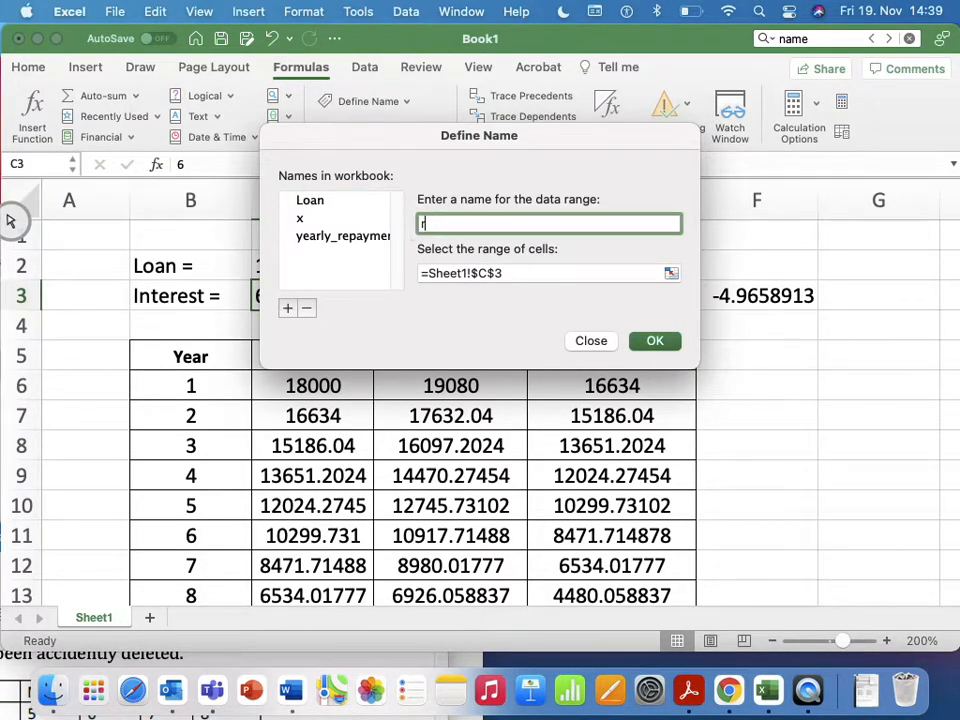
left_click(656, 344)
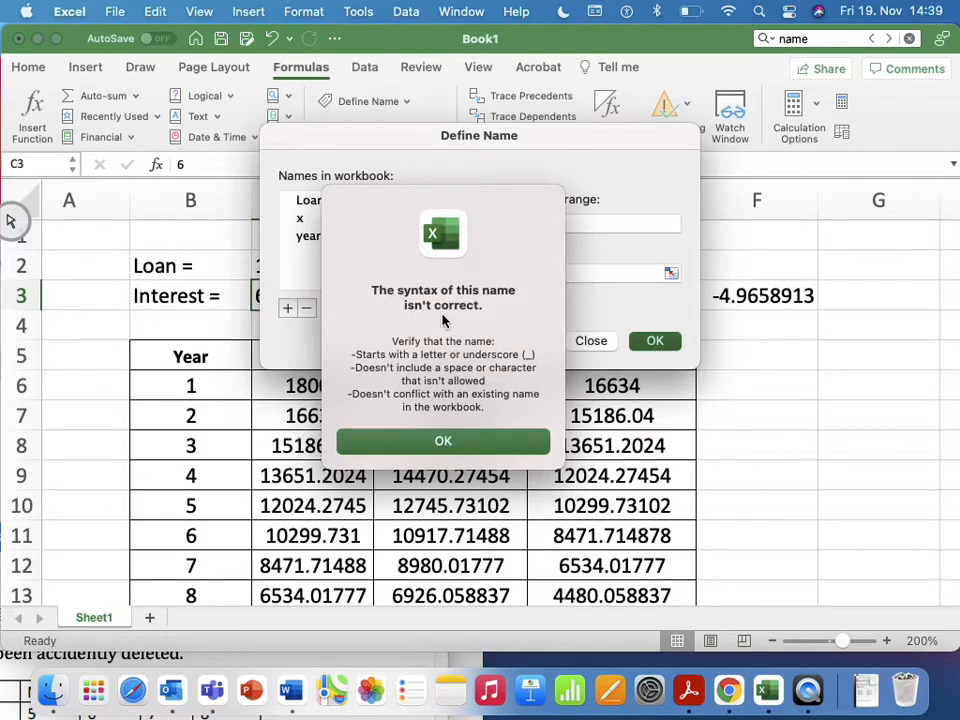
left_click(436, 446)
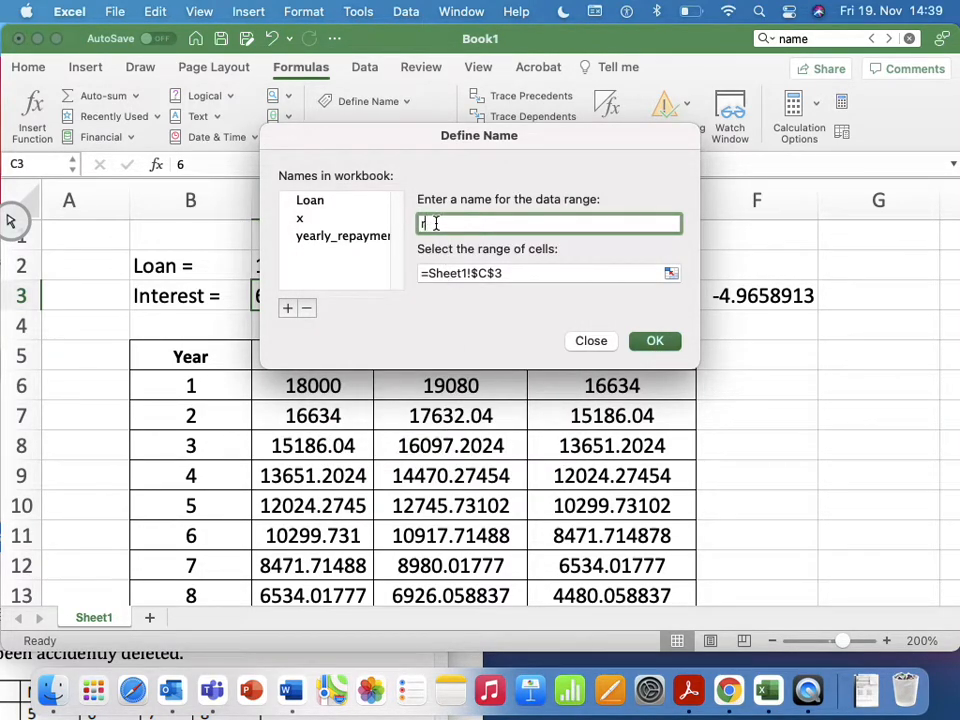
key("BackSpace")
type("int")
left_click(654, 341)
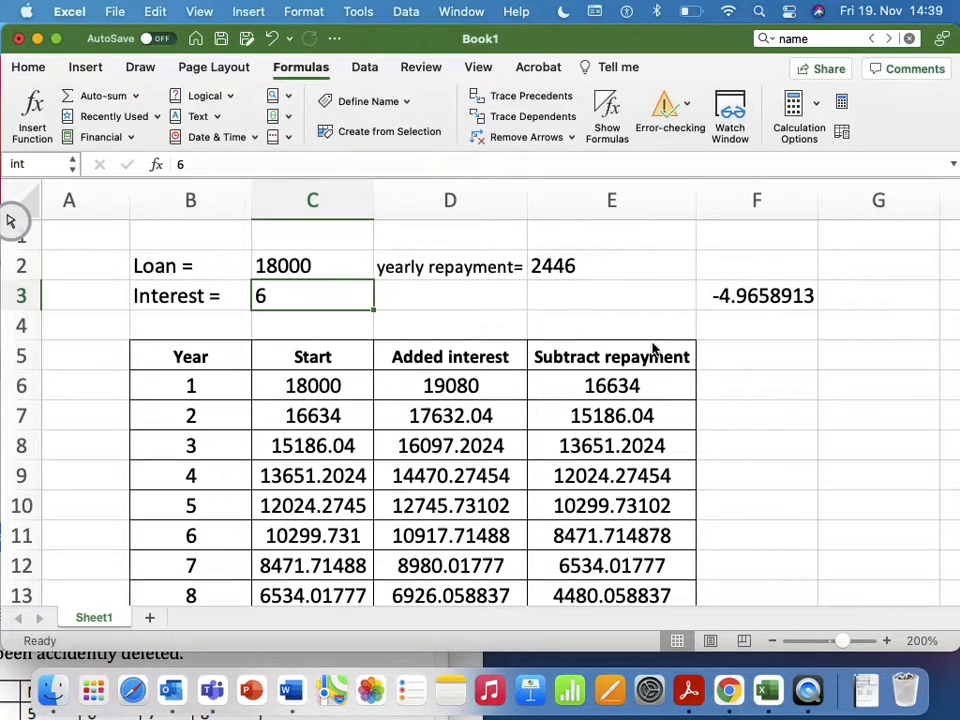
Replace the fixed starting amount for year 1 in C6 with the formula =Loan
left_click(345, 386)
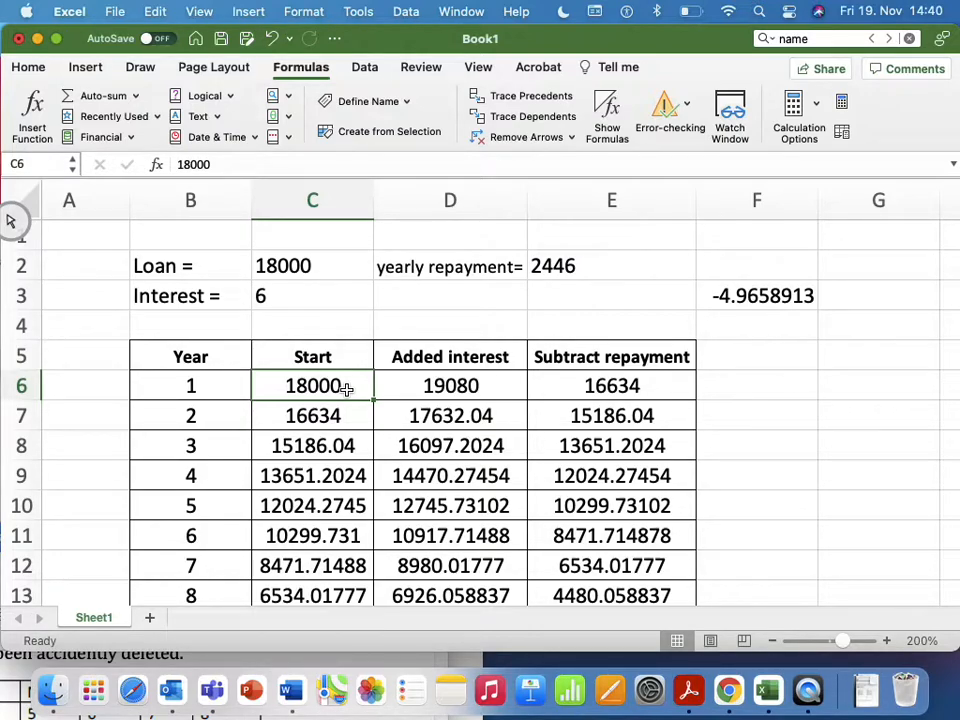
type("=")
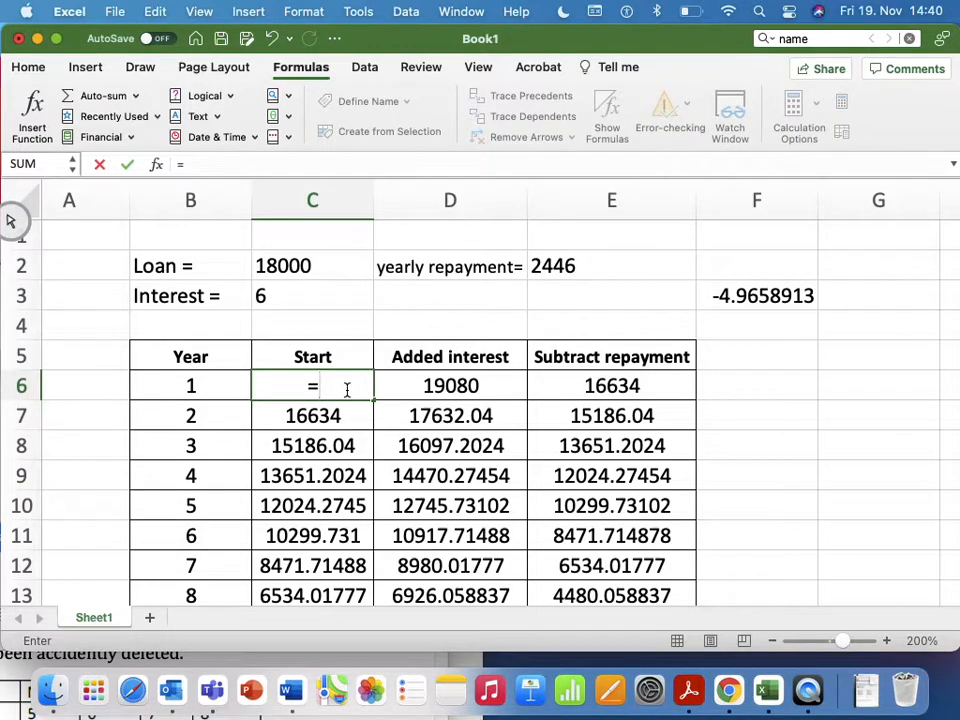
type("lo")
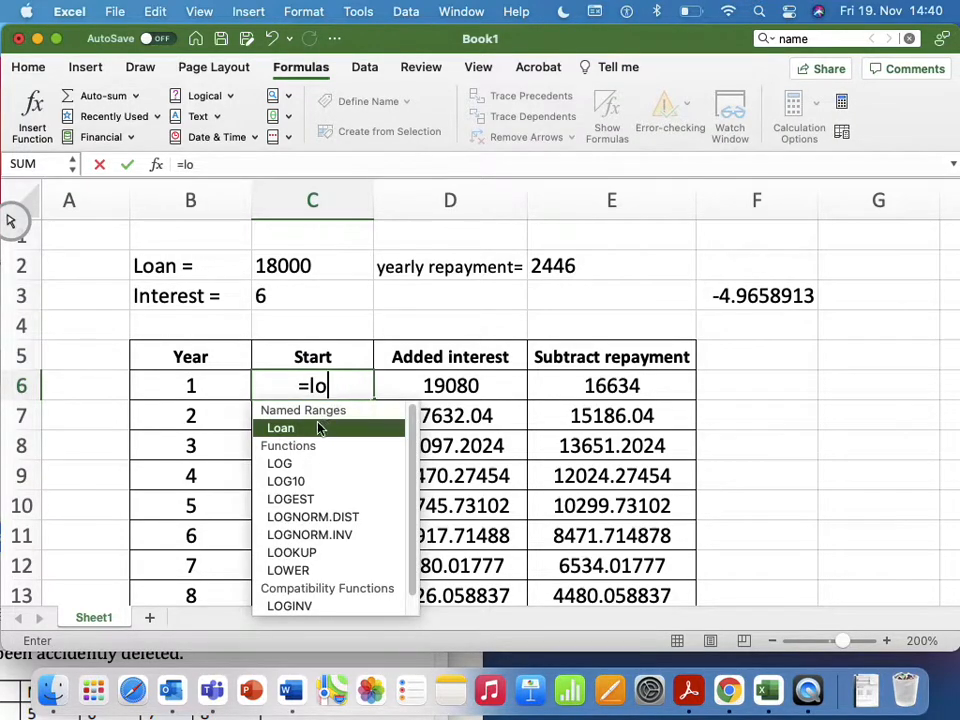
double_click(320, 427)
key("Return")
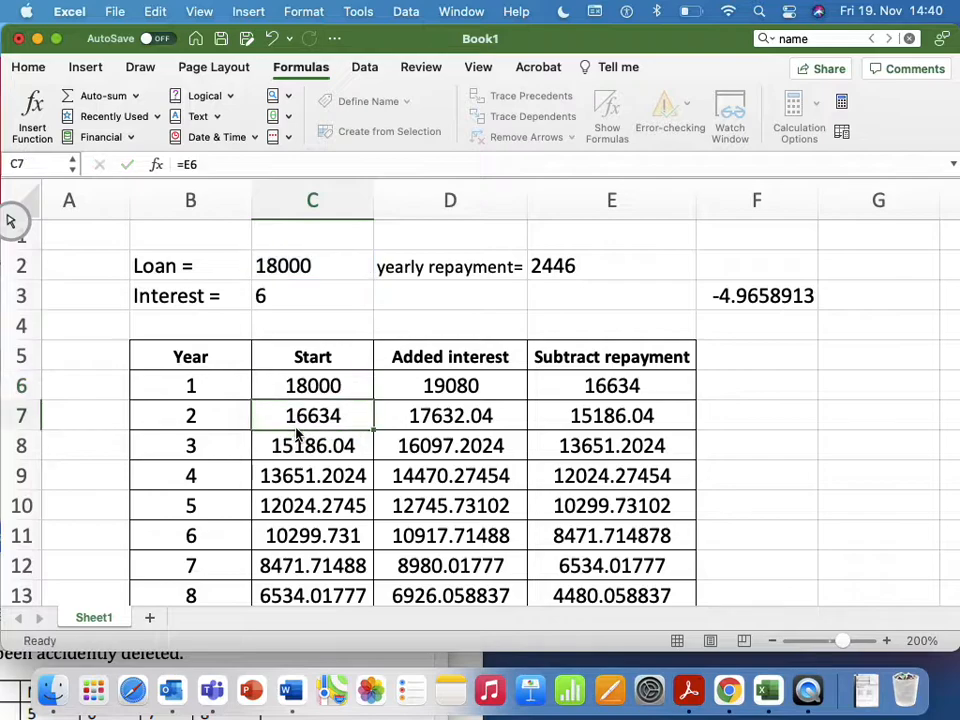
Replace the fixed 1.06 factor in the year 1 added interest cell D6, making its formula =C6*(1+int/100)
left_click(465, 385)
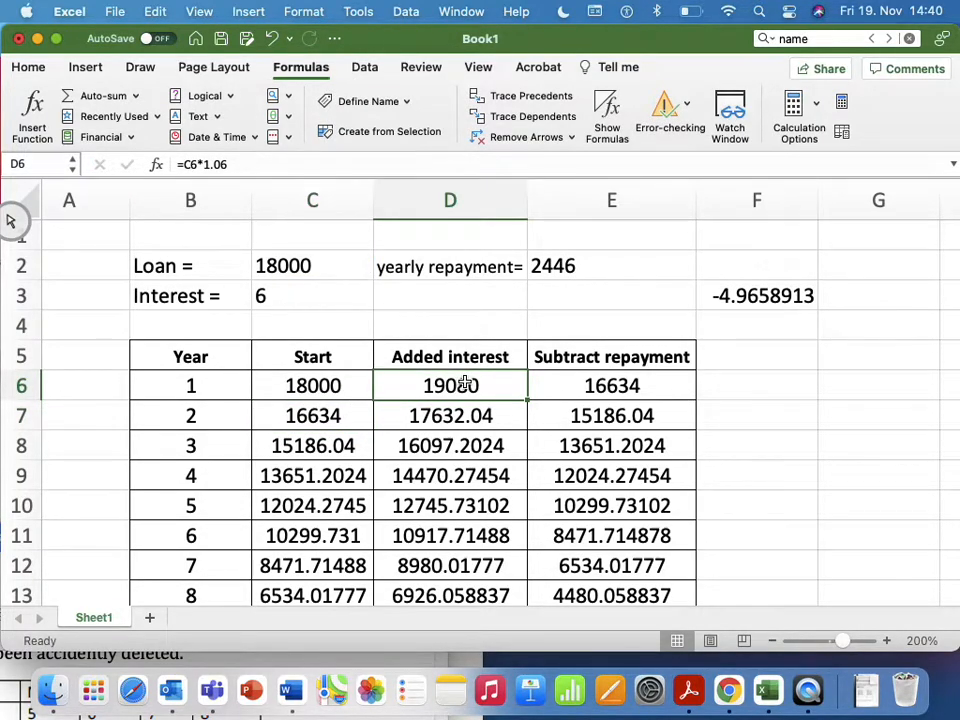
left_click(252, 163)
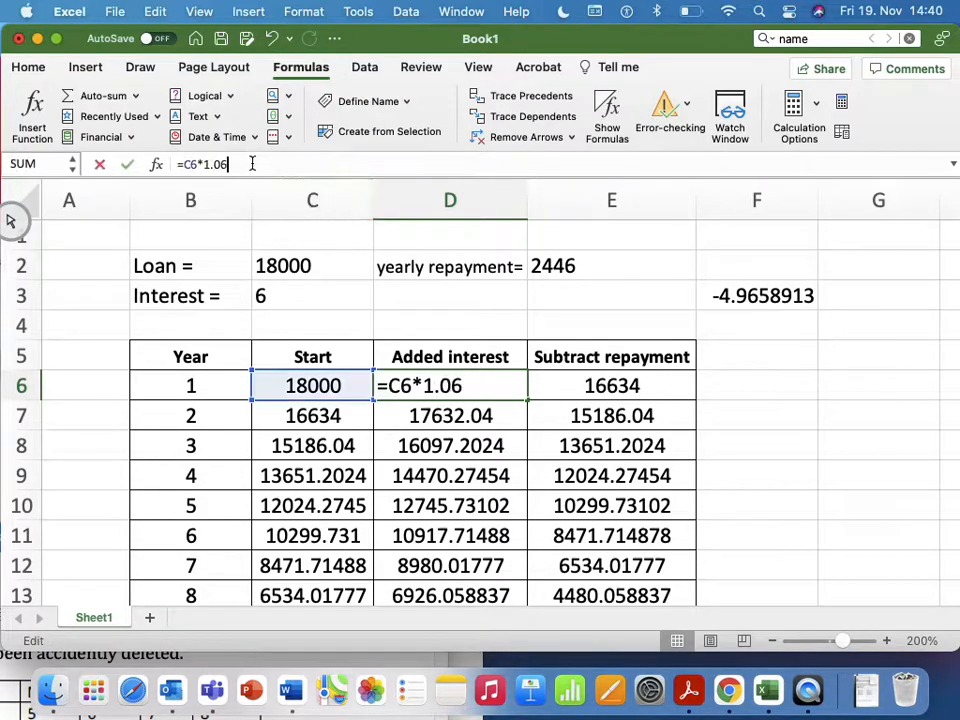
key("BackSpace")
key("BackSpace")
key("BackSpace")
key("BackSpace")
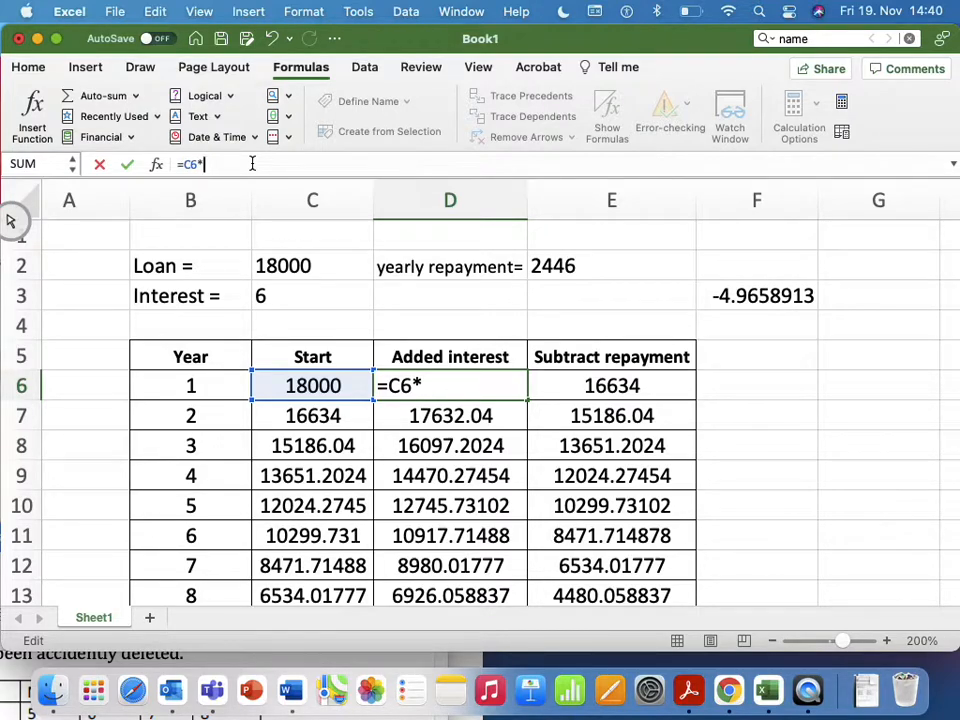
type("(1+int")
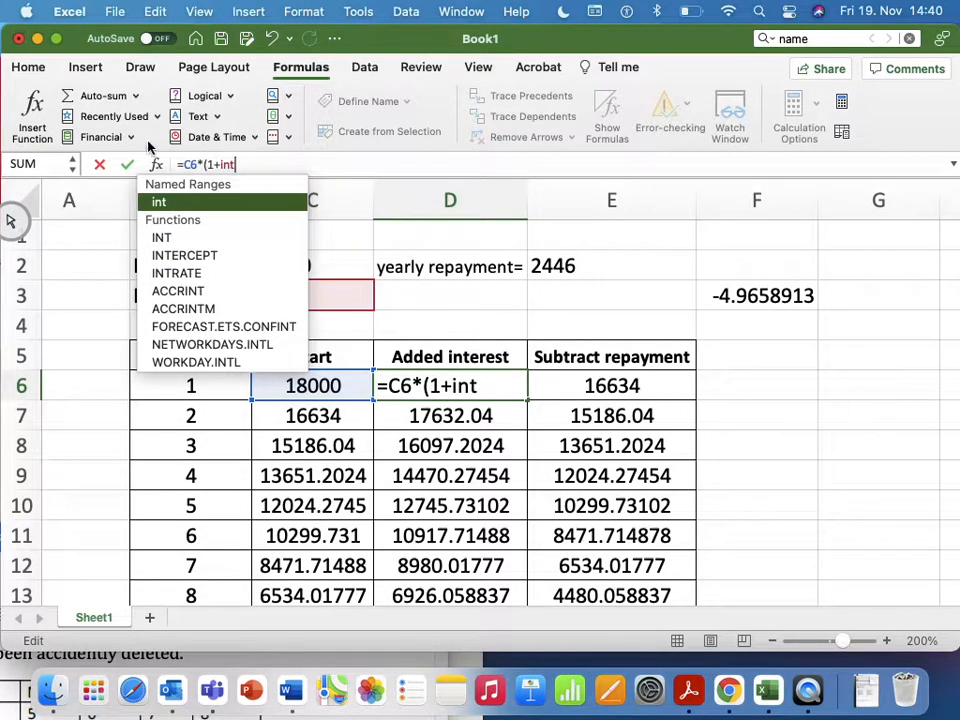
left_click(171, 203)
type("/")
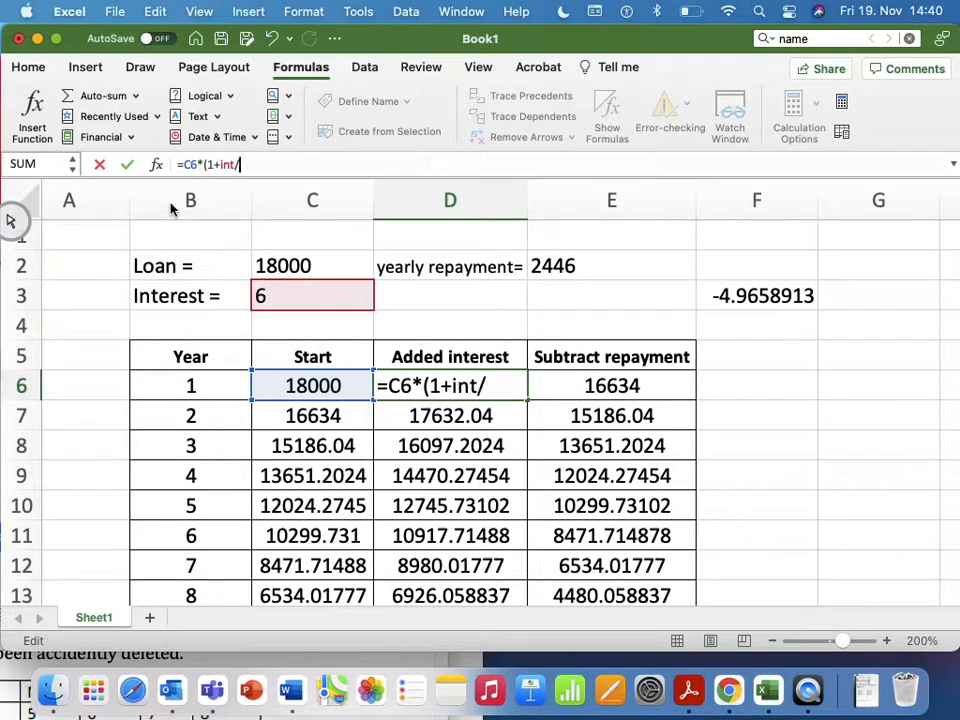
type("100)")
key("Return")
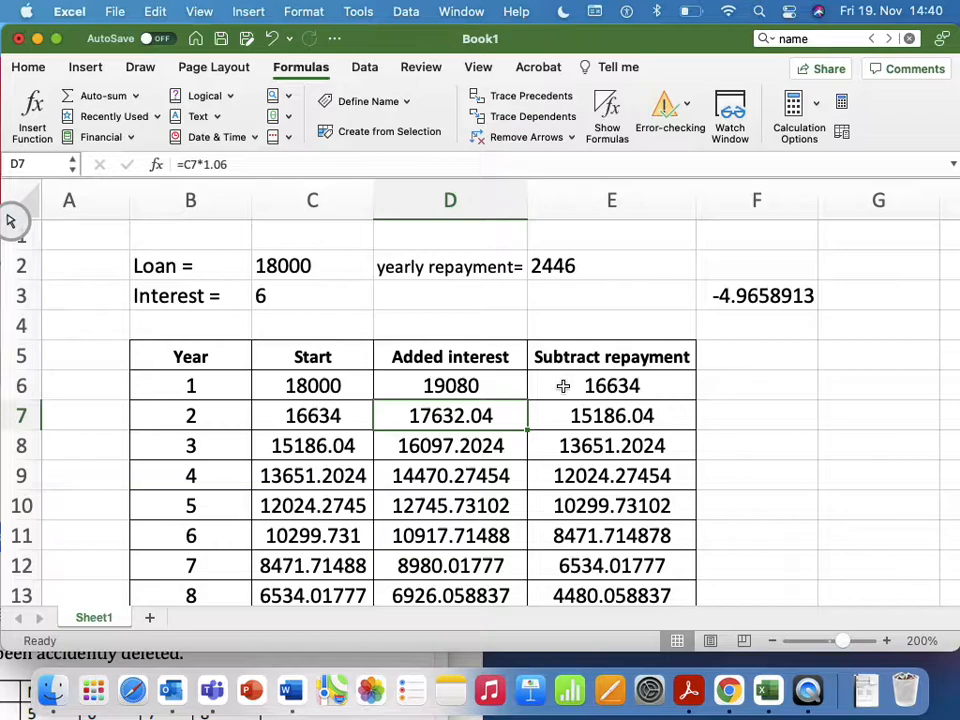
Fill the added interest and repayment formulas from D6:E6 down through year 14
left_click(587, 386)
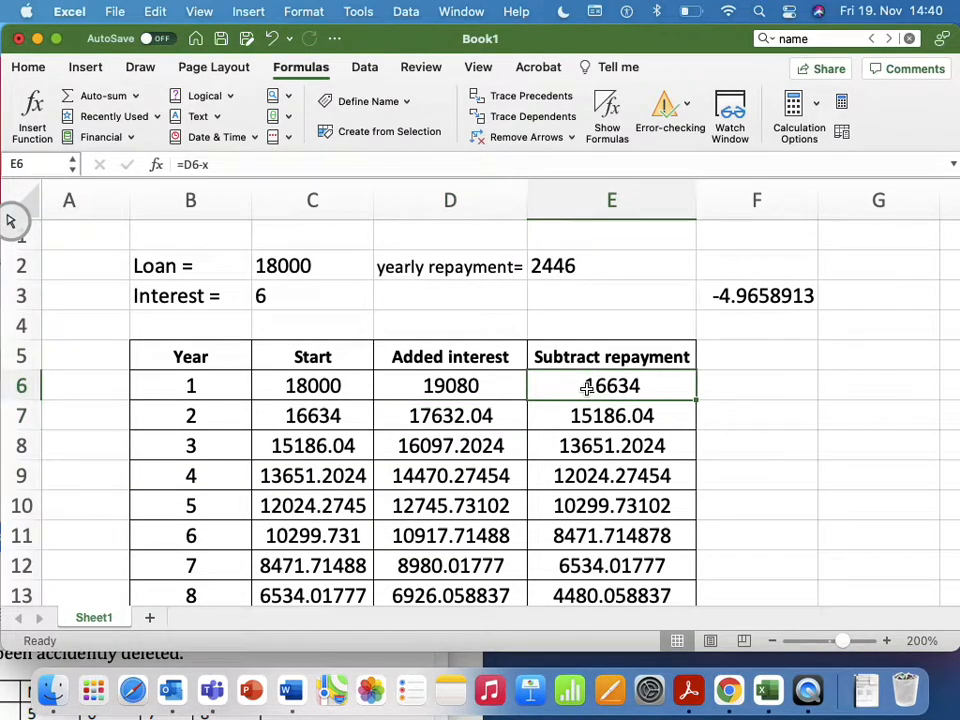
left_click(345, 416)
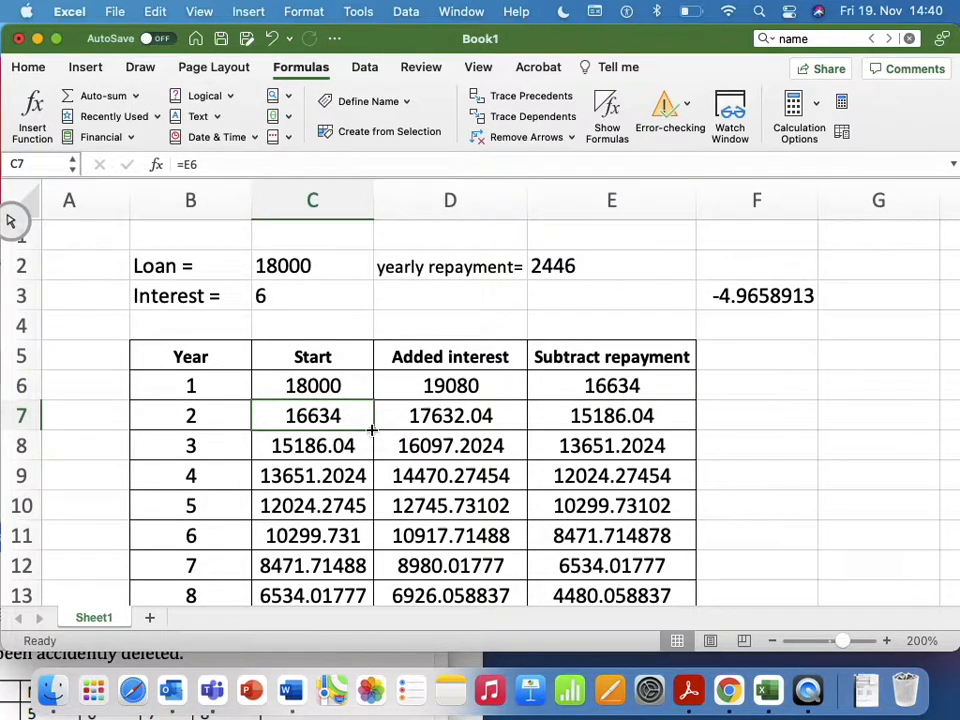
left_click(439, 414)
left_click_drag(456, 386, 603, 383)
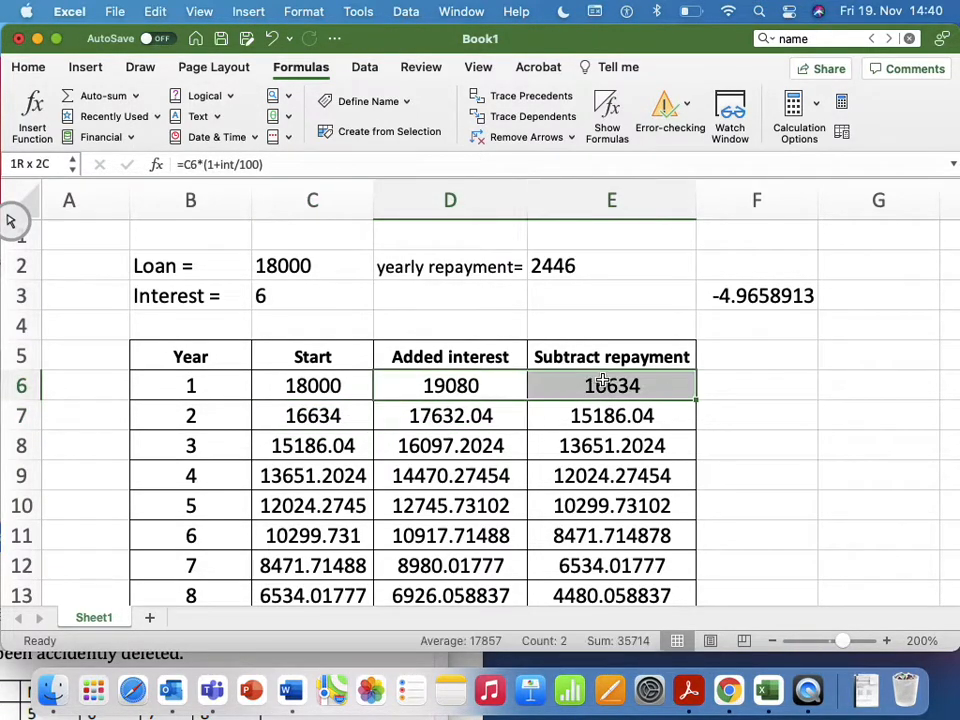
left_click_drag(697, 399, 693, 543)
scroll(643, 462, "up", 5)
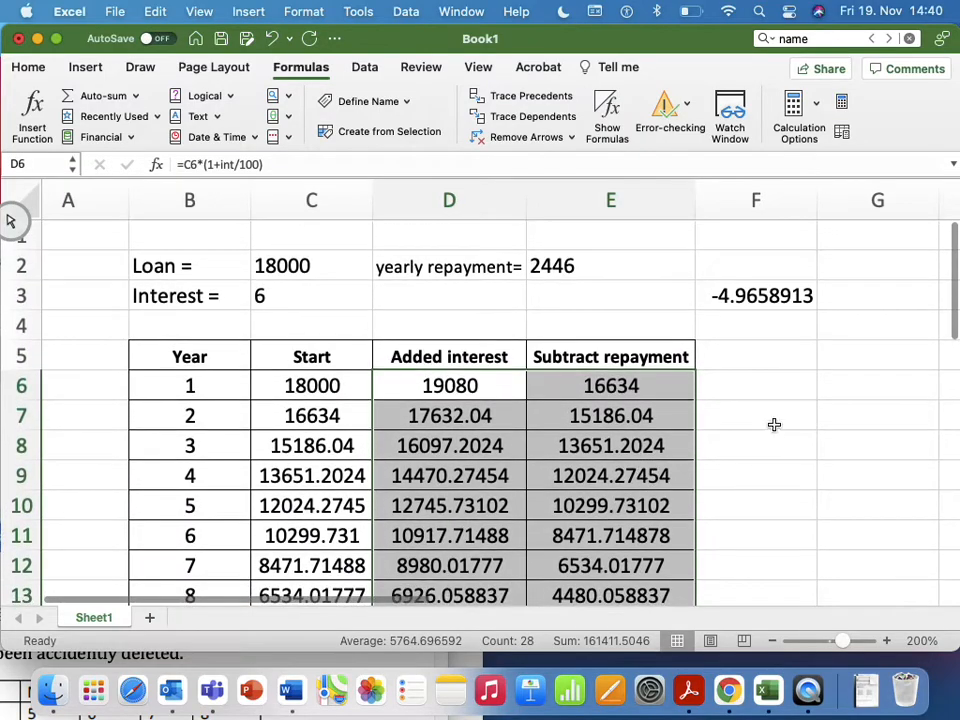
Examine the filled table and check the formulas in the year 1 added interest and start cells
left_click(759, 388)
scroll(759, 388, "down", 5)
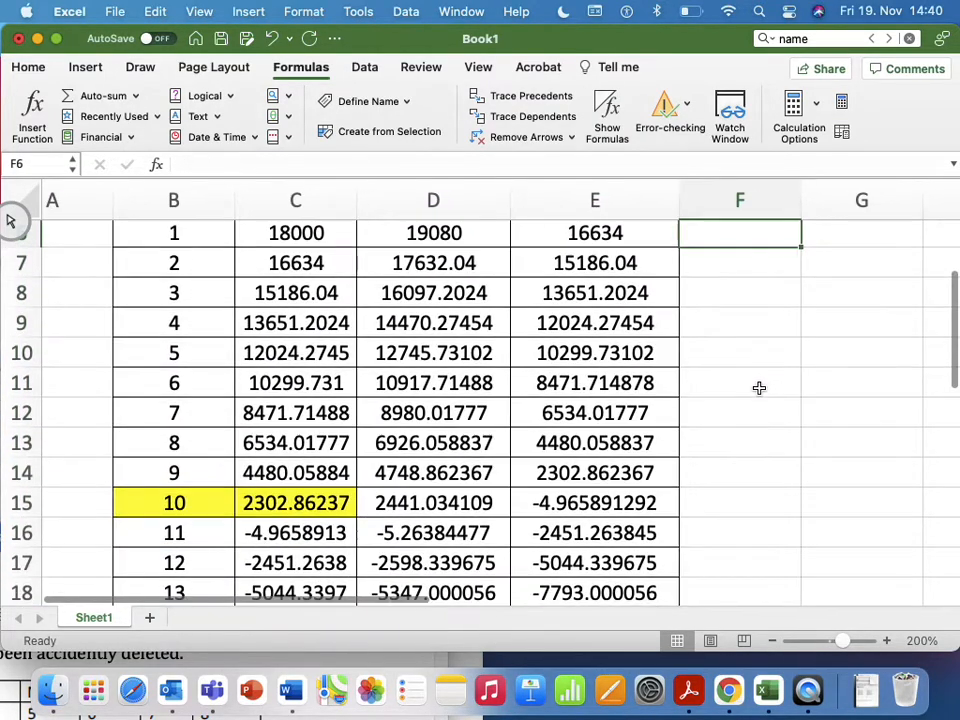
scroll(759, 388, "up", 5)
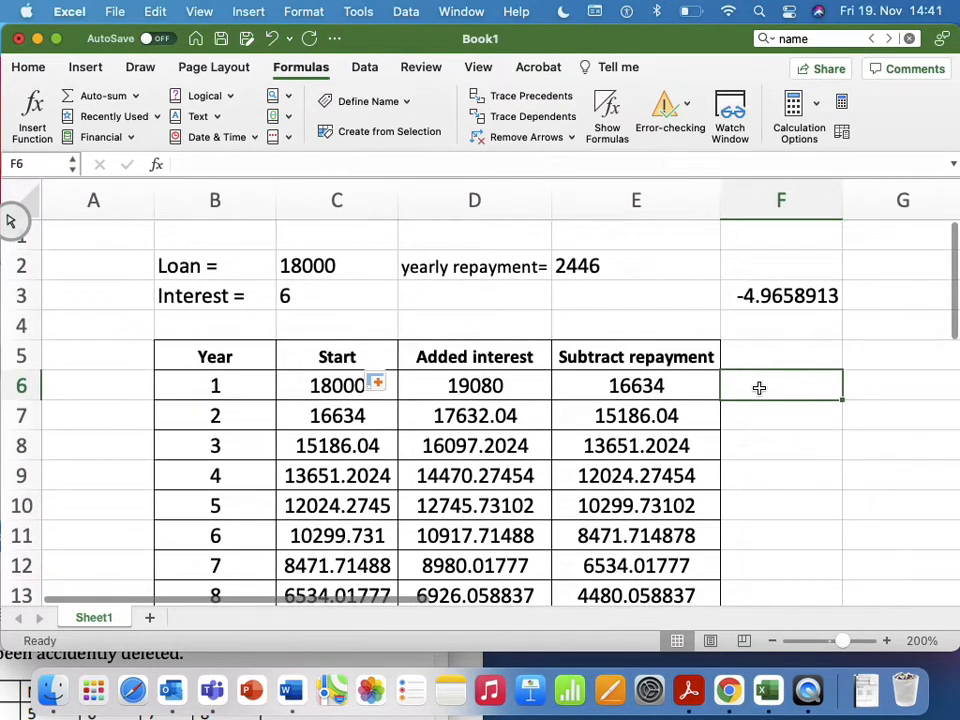
scroll(759, 388, "down", 2)
scroll(759, 388, "up", 1)
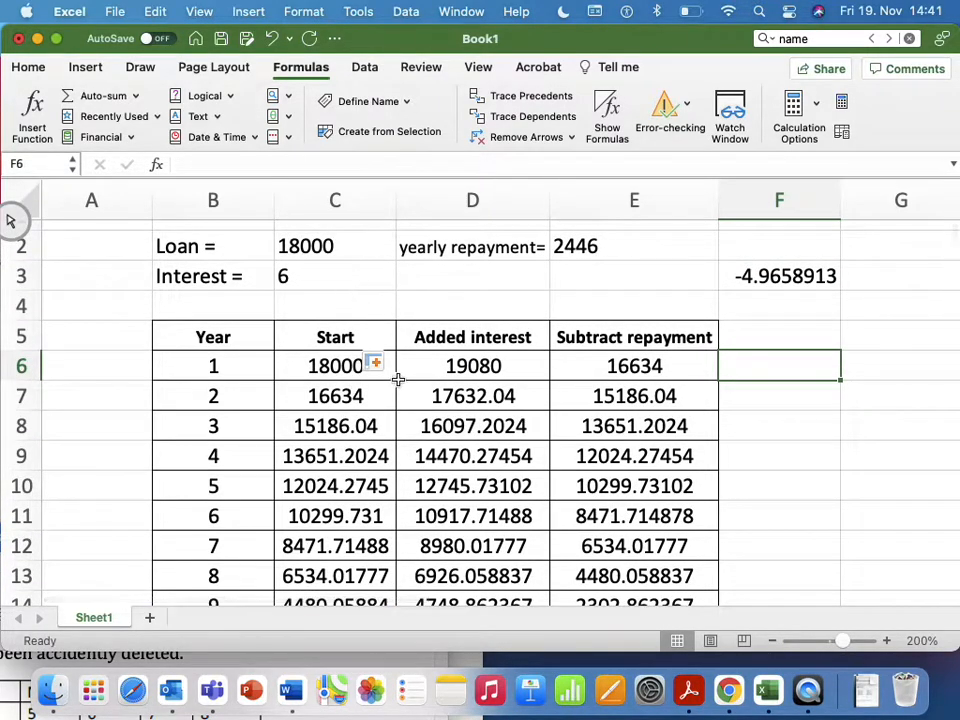
left_click(470, 370)
left_click(435, 165)
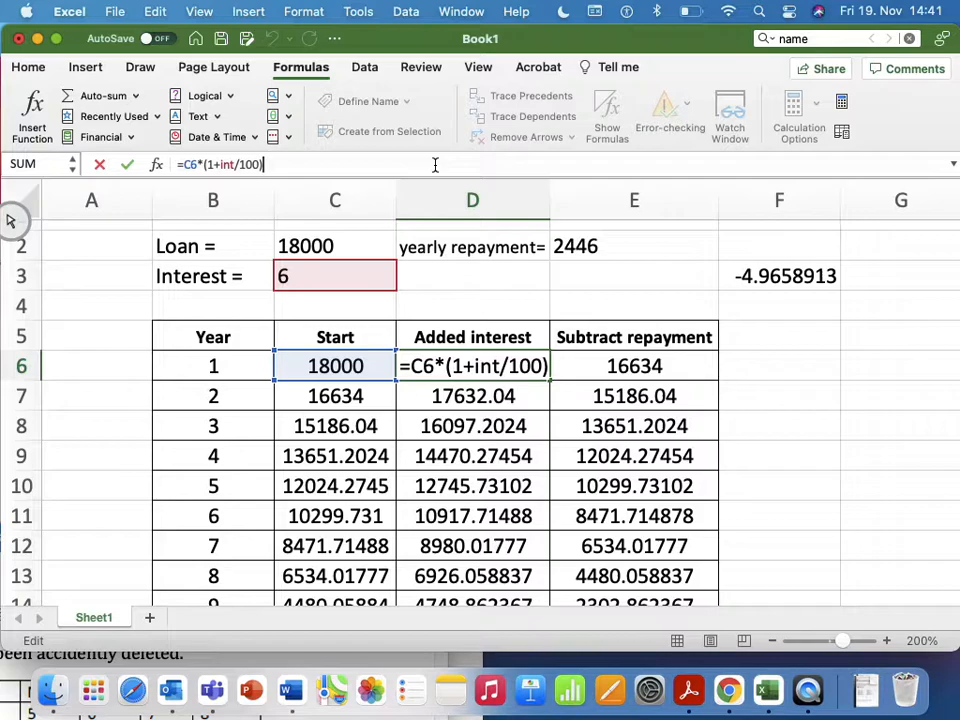
key("Return")
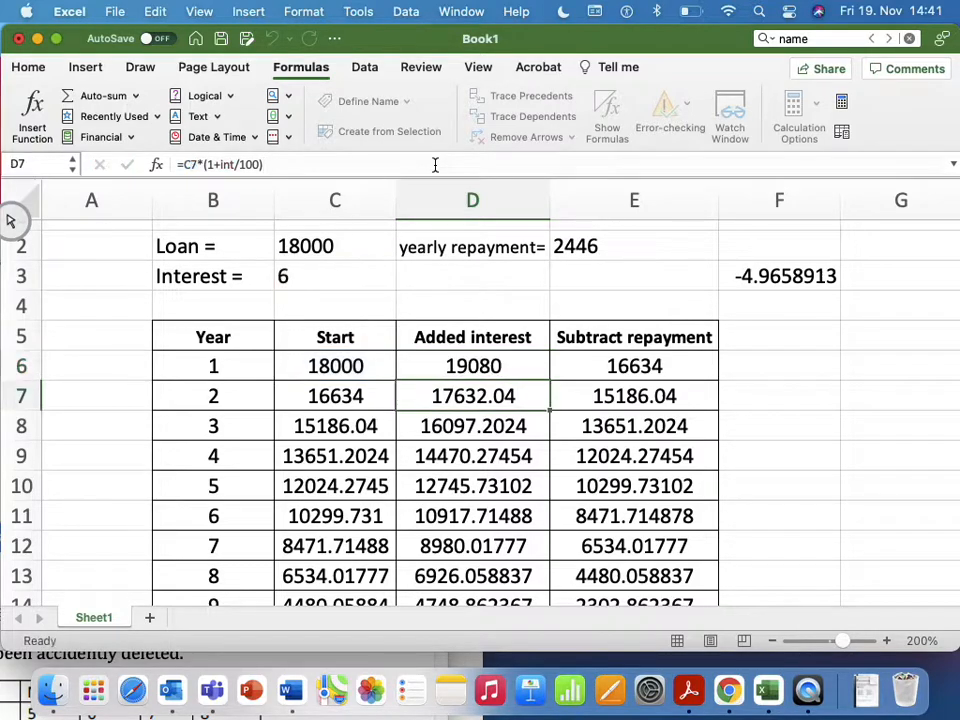
left_click(337, 367)
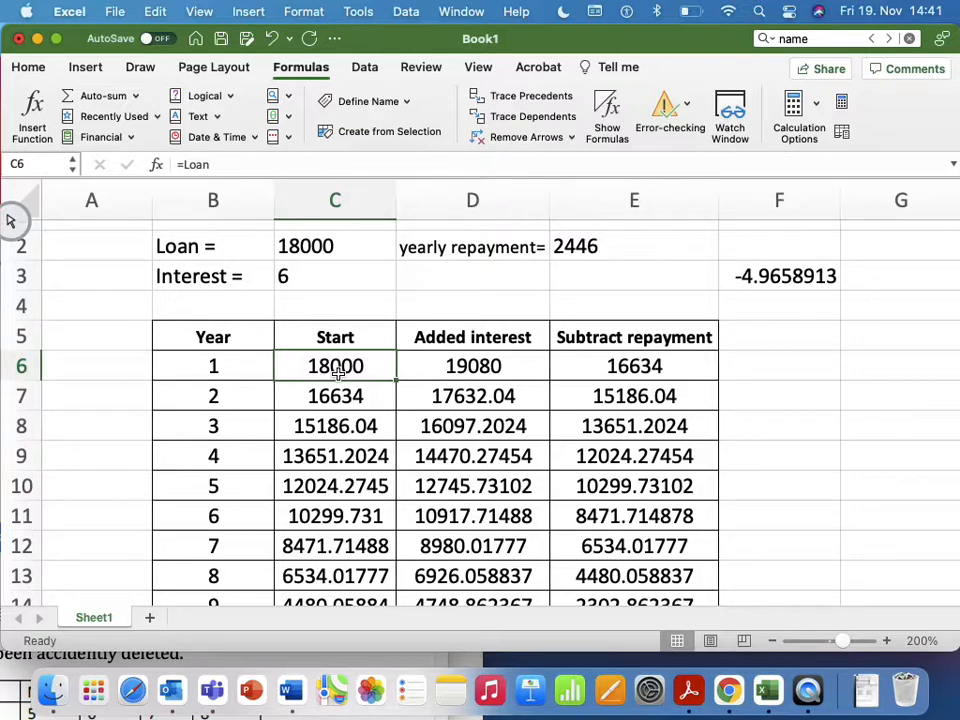
Set the loan amount in C2 to 20000
left_click(312, 248)
type("20000")
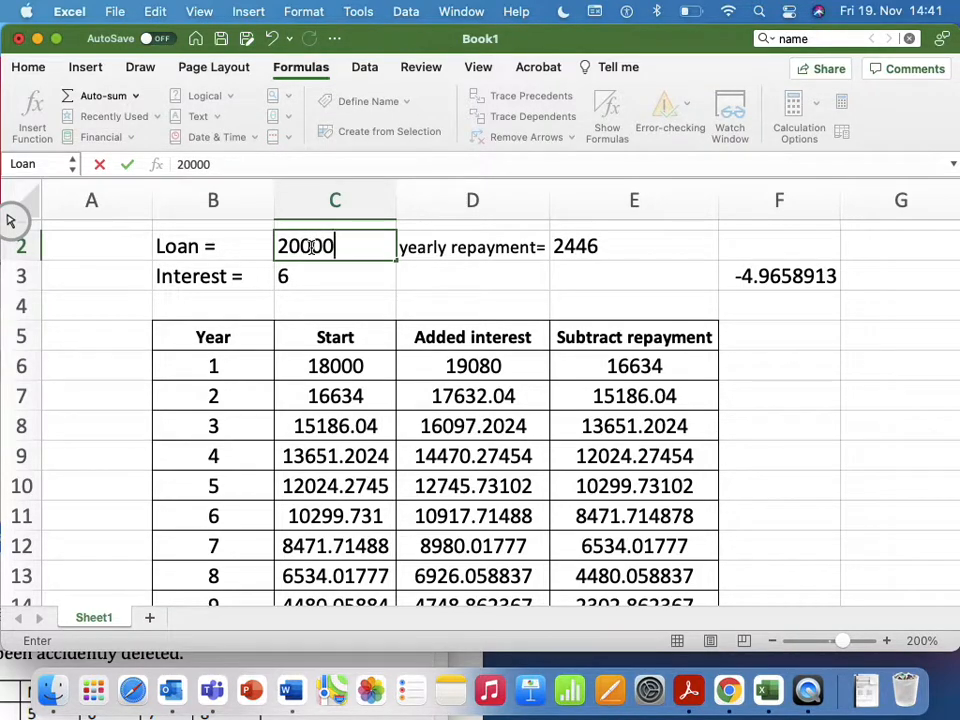
key("Return")
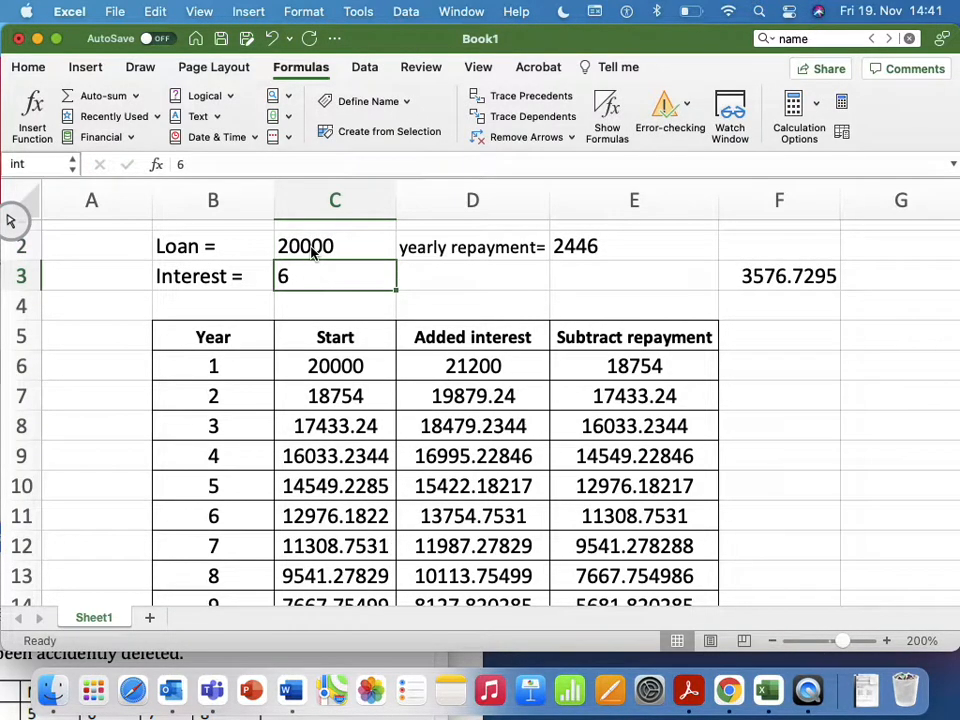
Set the loan amount in C2 to 30000 and check the balances down to year 14
left_click(312, 250)
type("30")
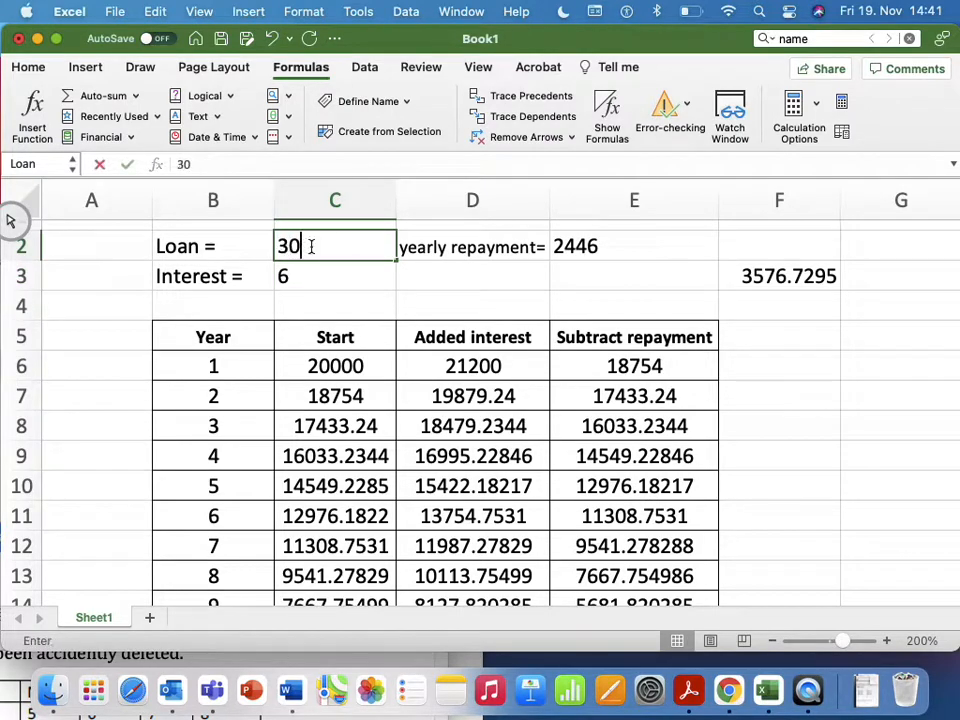
type("000")
key("Return")
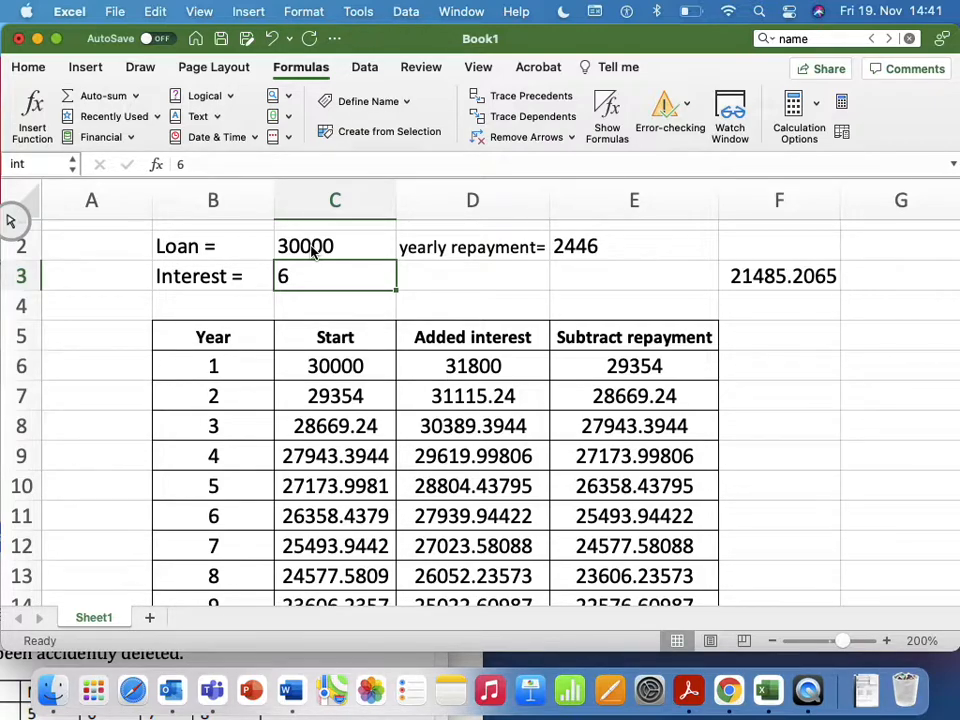
scroll(624, 343, "down", 3)
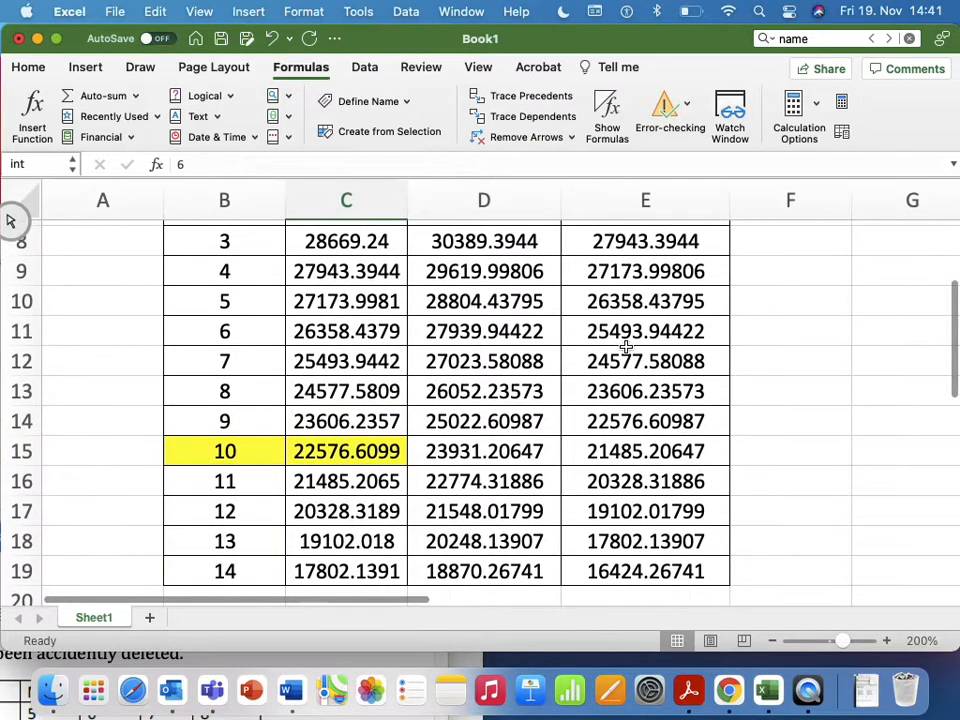
scroll(624, 343, "down", 1)
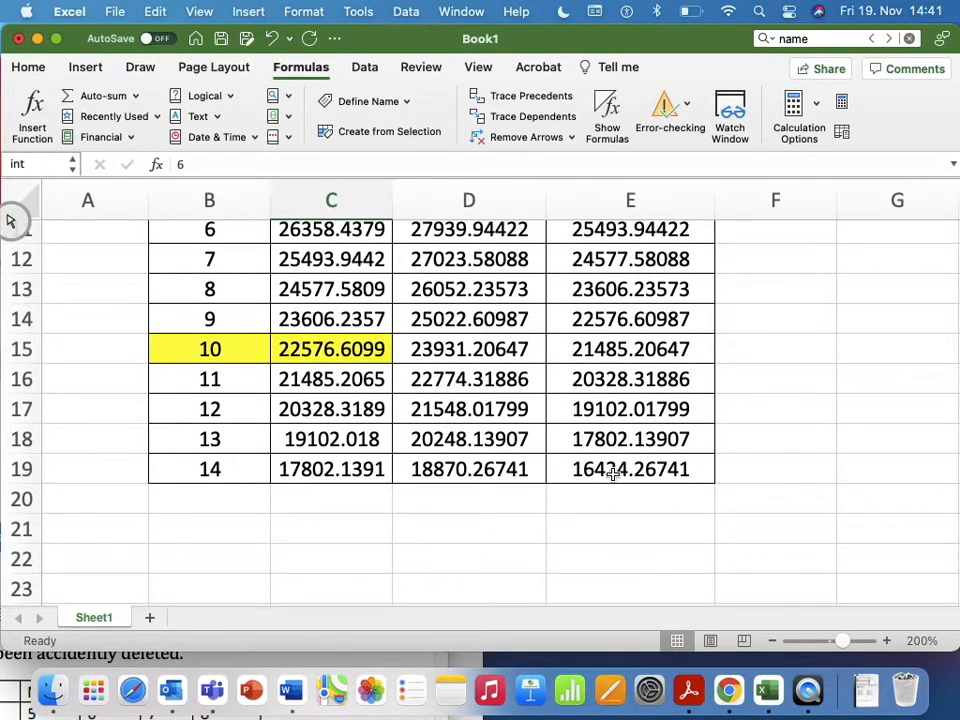
scroll(613, 474, "up", 10)
Try yearly repayments of 4000 and 5000 in E2 for the 30000 loan
left_click(600, 268)
type("4000")
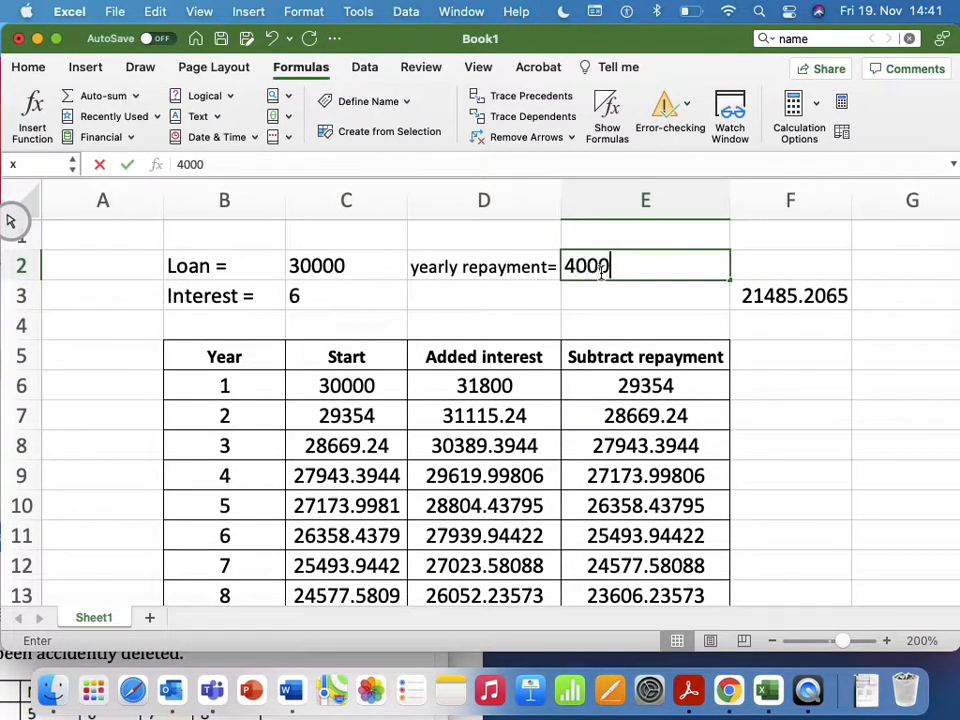
key("Return")
left_click(600, 268)
type("5000")
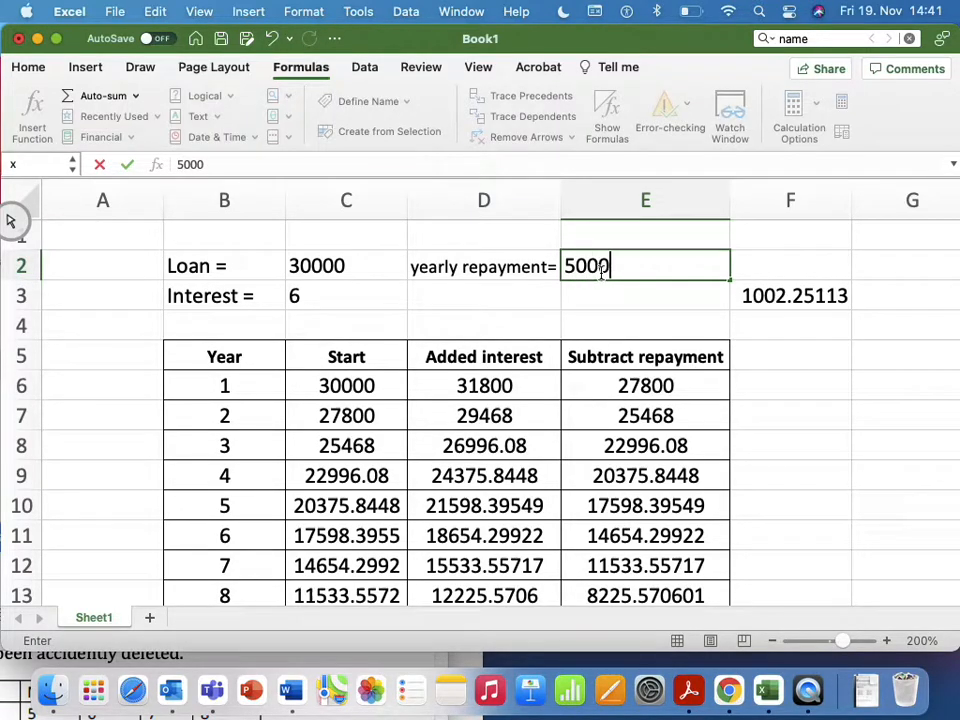
key("Return")
Try yearly repayments of 4500, 4200 and 4100 in E2 to bring the balance in F3 closer to zero
left_click(600, 268)
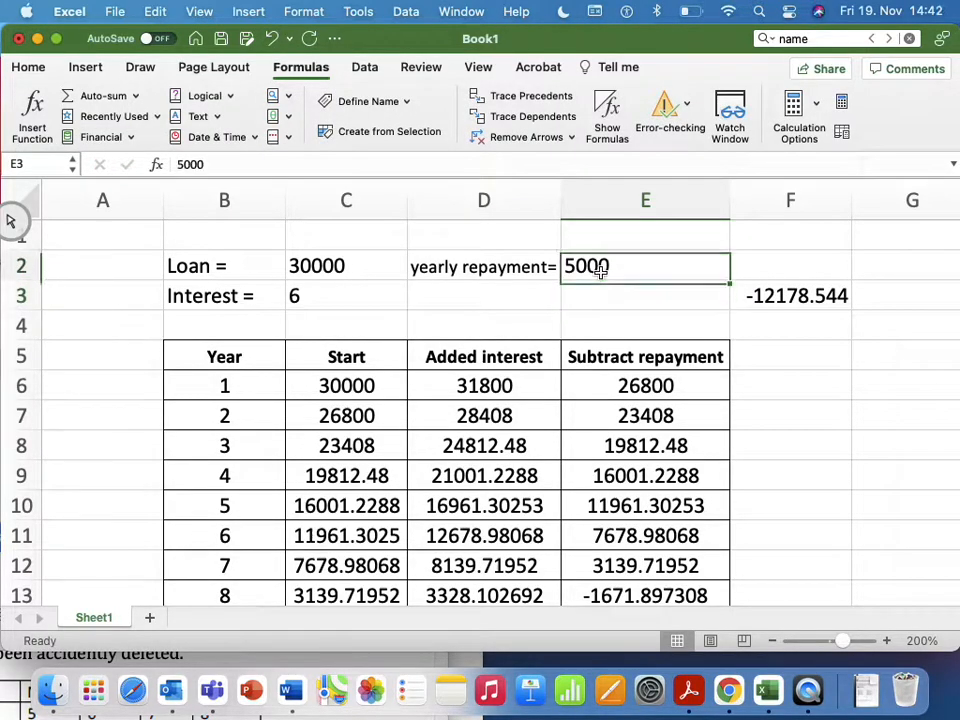
type("4500")
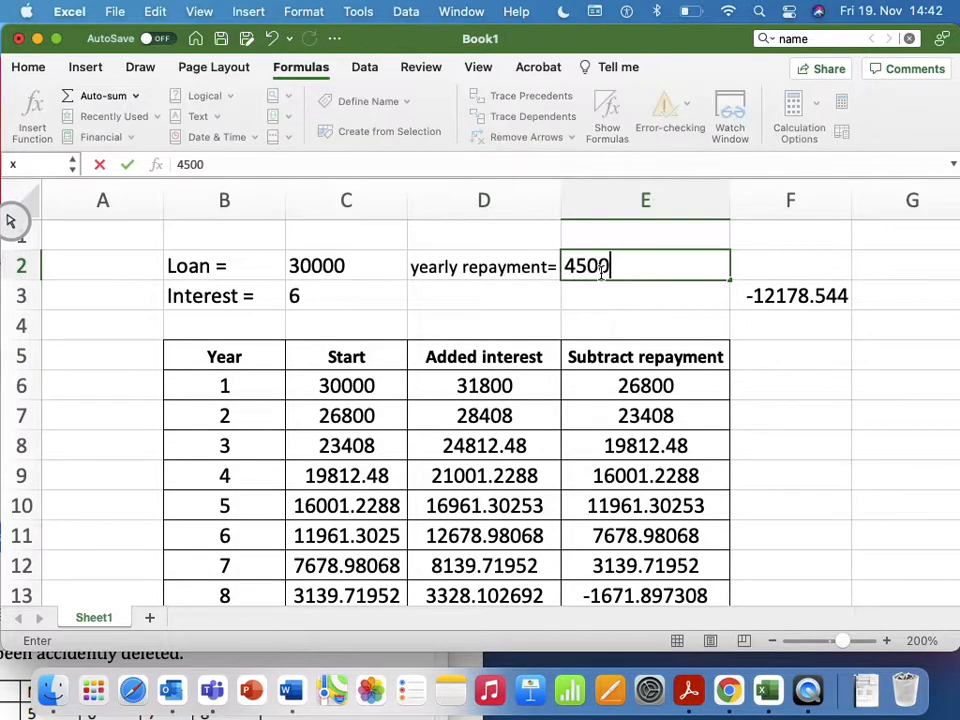
key("Return")
left_click(600, 270)
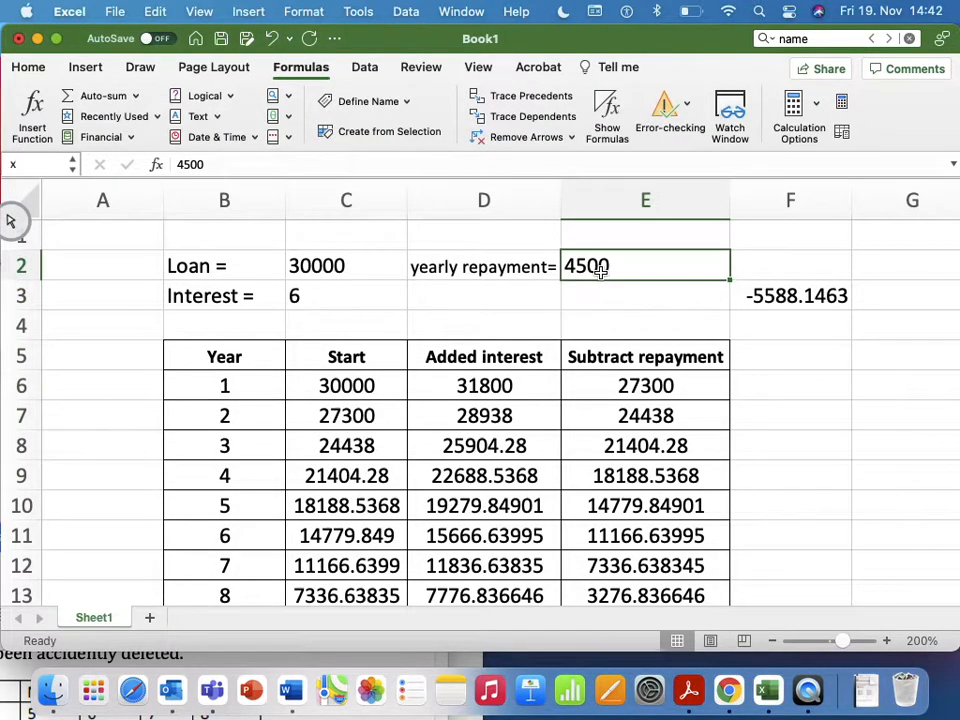
type("4200")
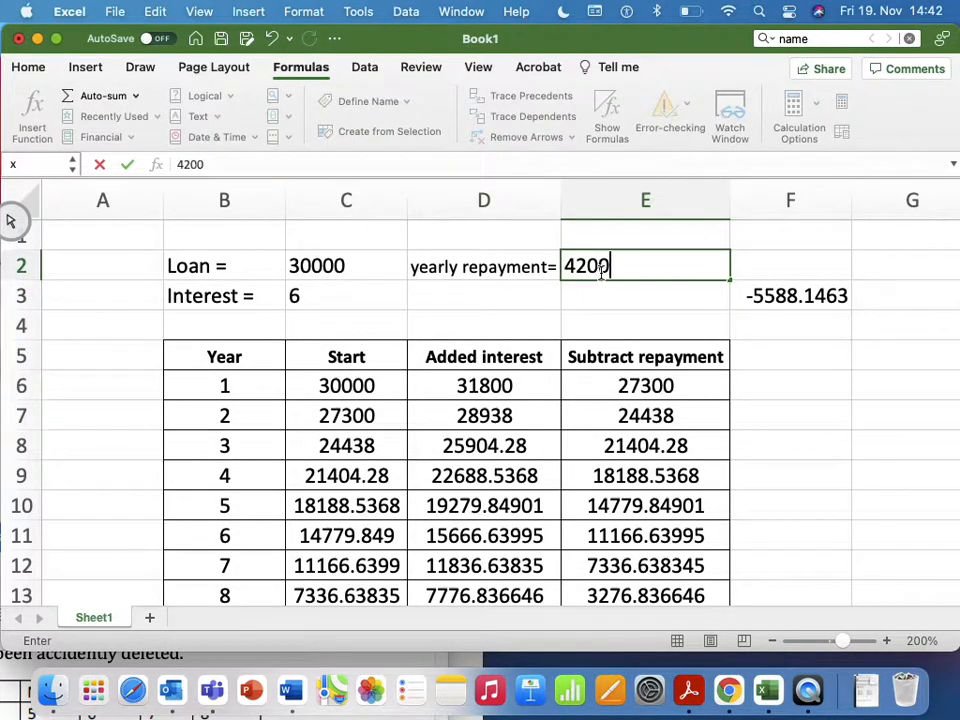
key("Return")
left_click(601, 270)
type("4")
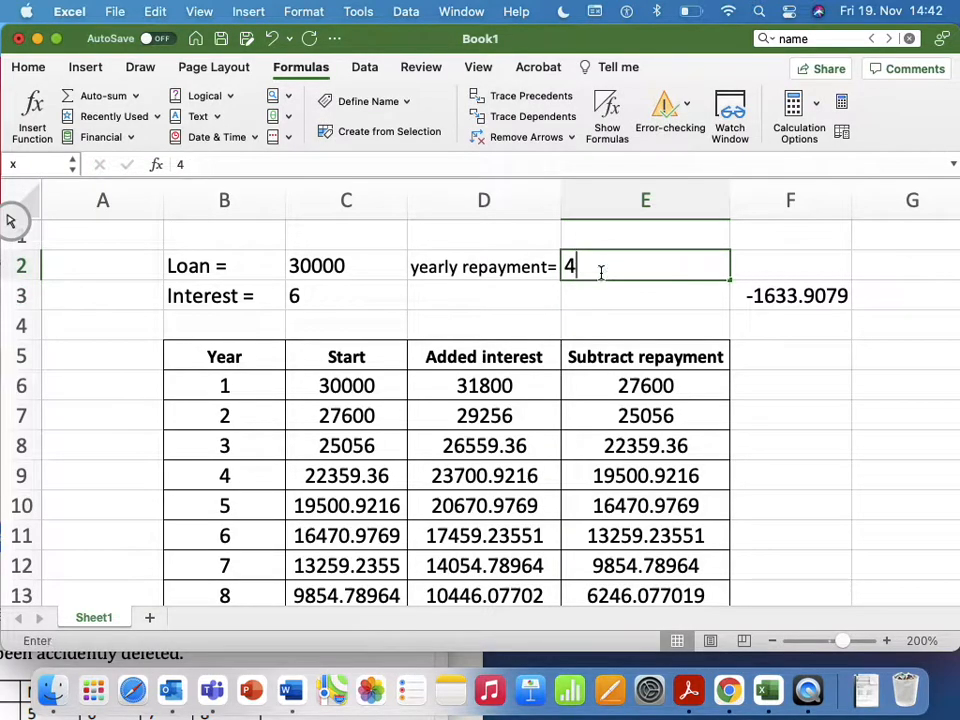
type("100")
key("Return")
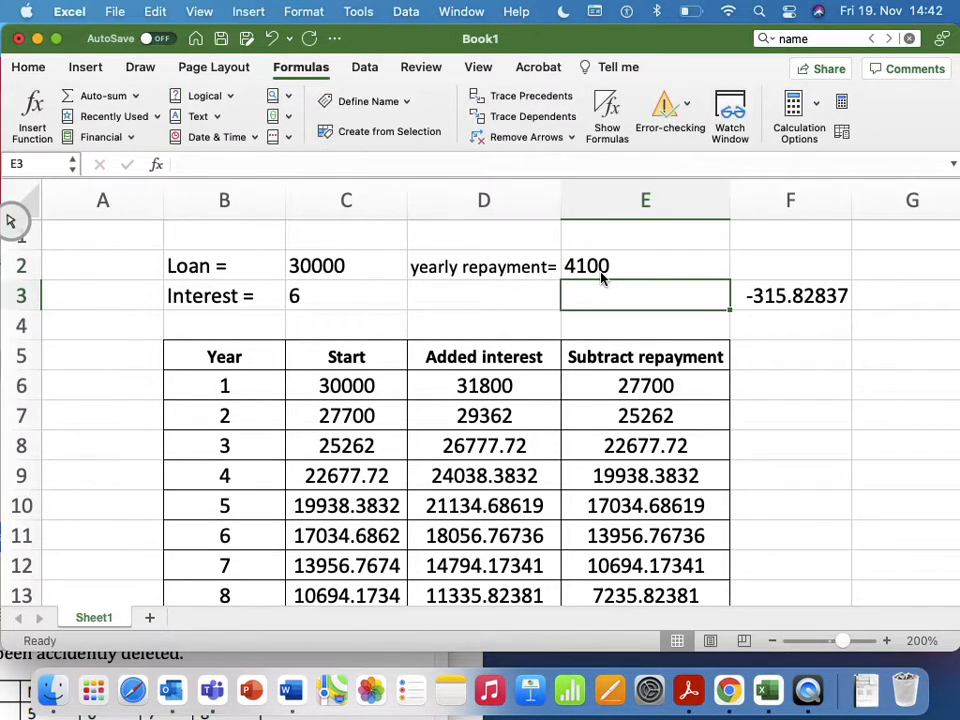
Set the yearly repayment in E2 to 4050
left_click(601, 270)
type("40")
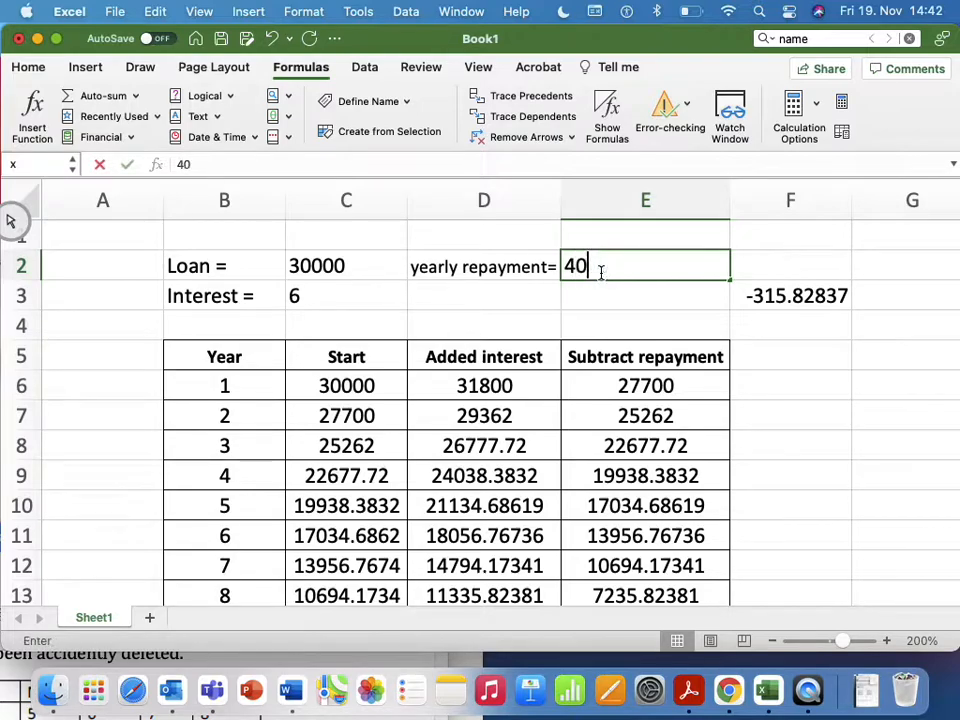
type("50")
key("Return")
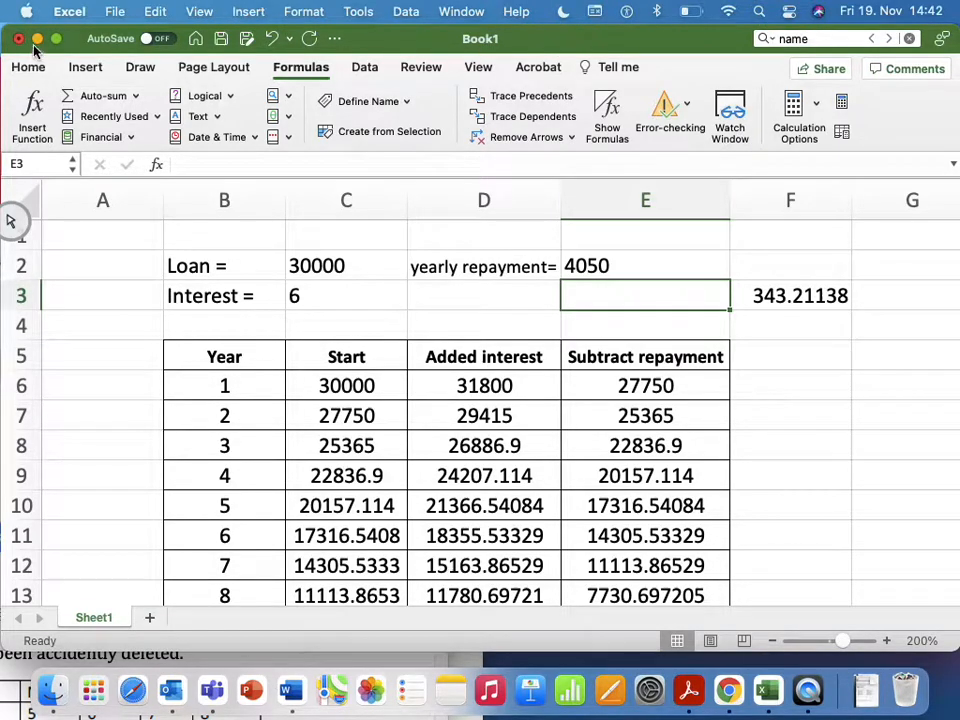
left_click_drag(25, 33, 93, 208)
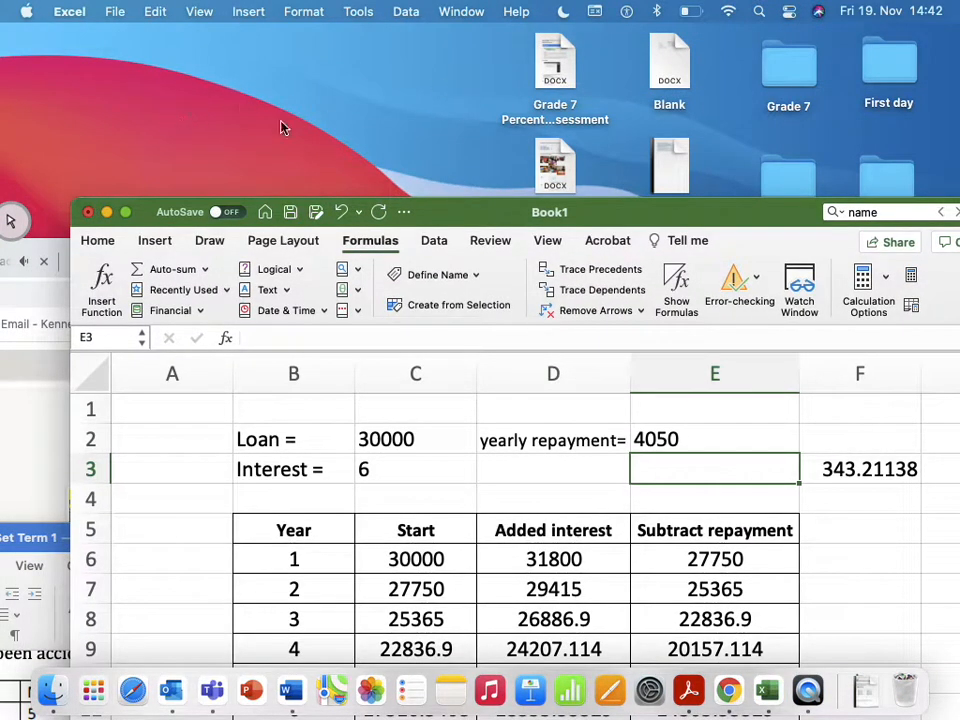
left_click(808, 690)
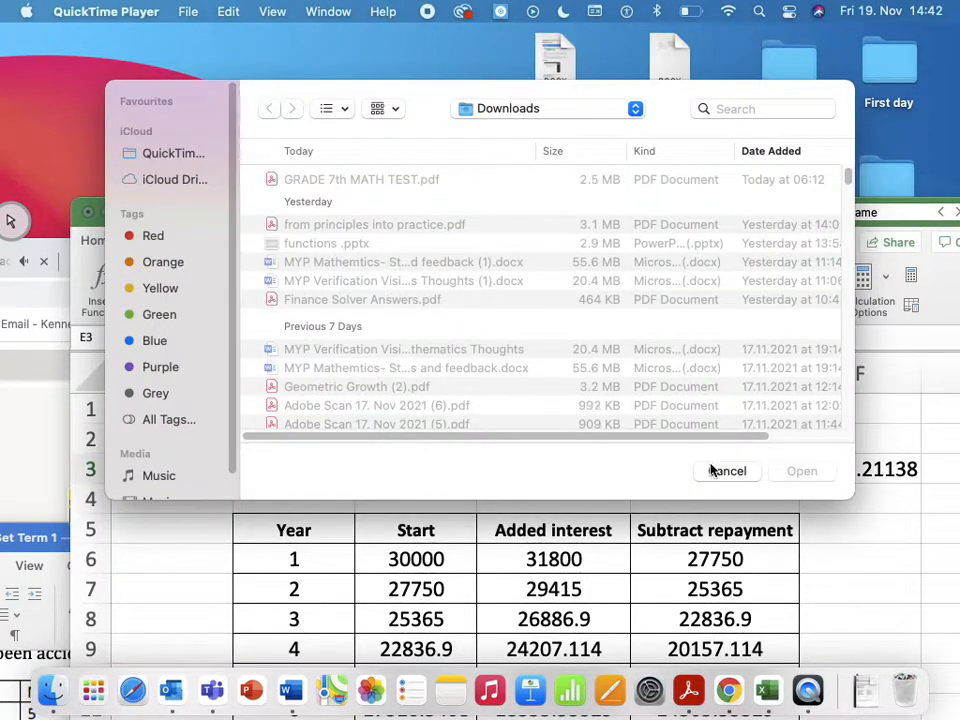
left_click(736, 475)
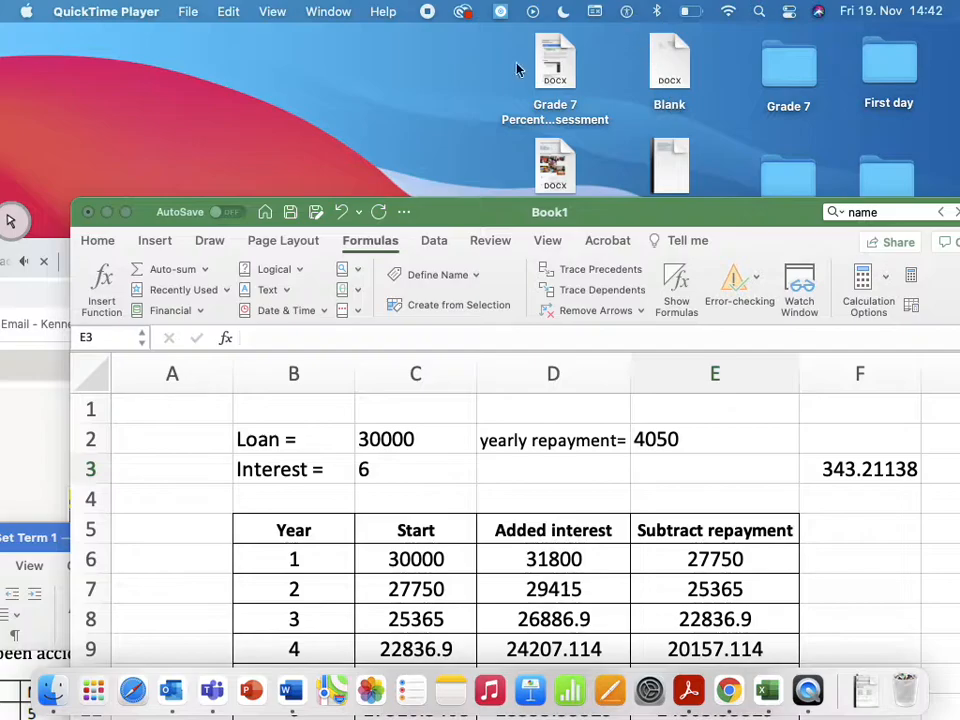